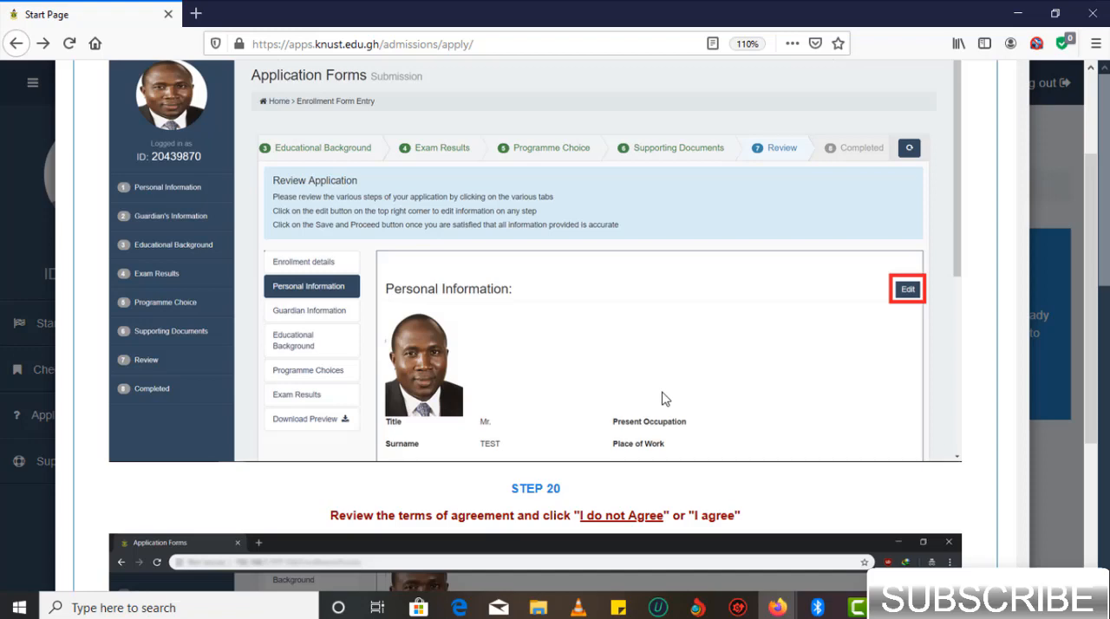
- Read steps 20 to 22 of the application instructions on the terms of agreement, reviewing and printing the application
scroll(662, 398, down, 4)
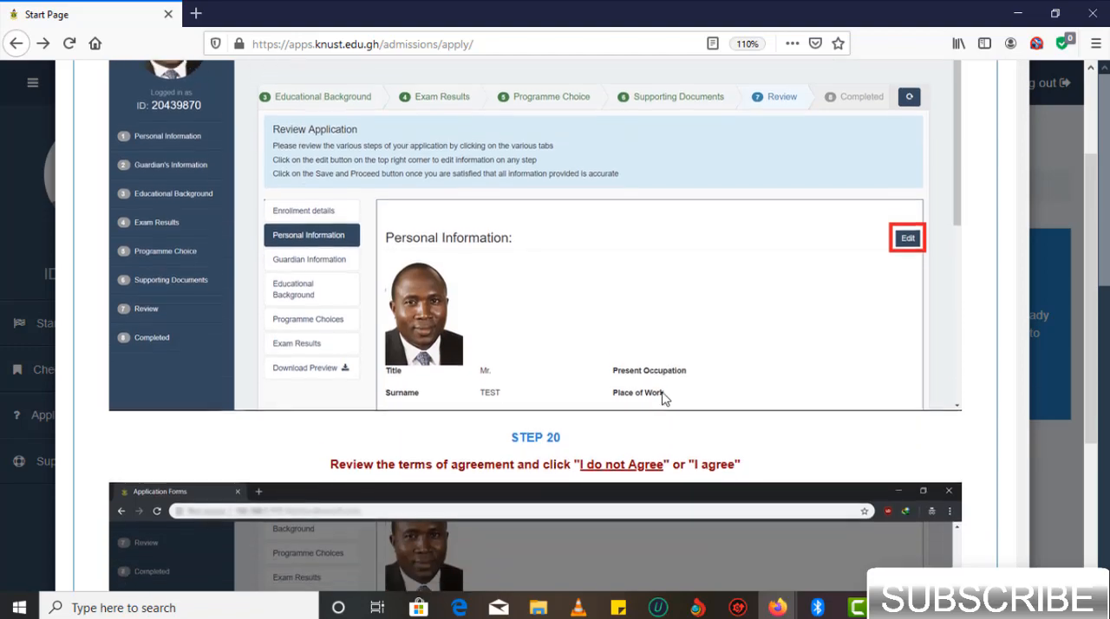
scroll(661, 398, down, 4)
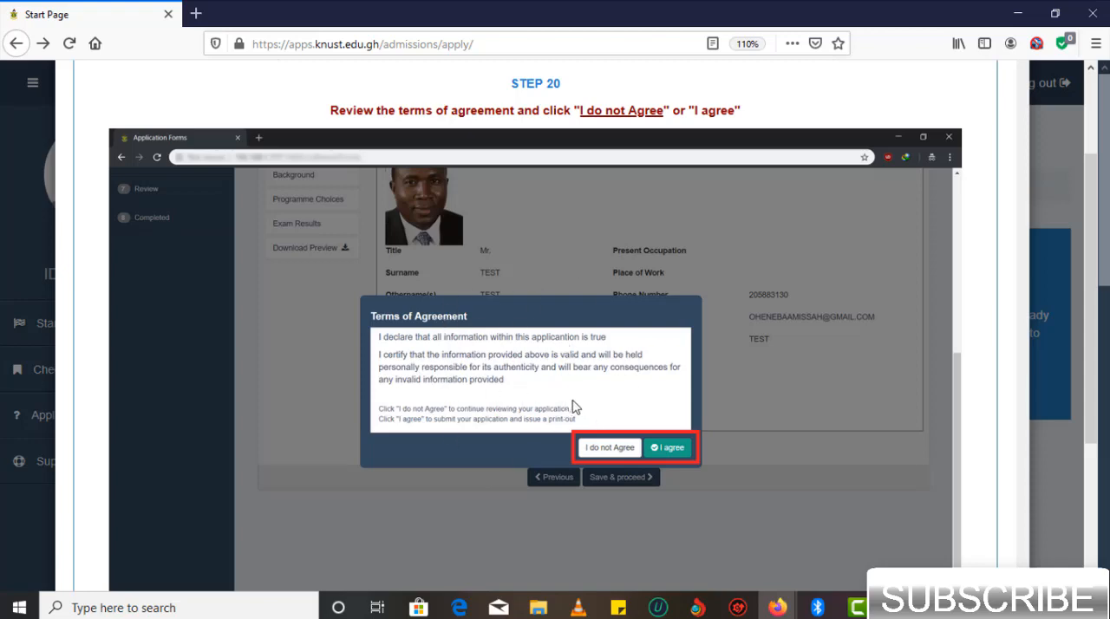
scroll(578, 408, down, 1)
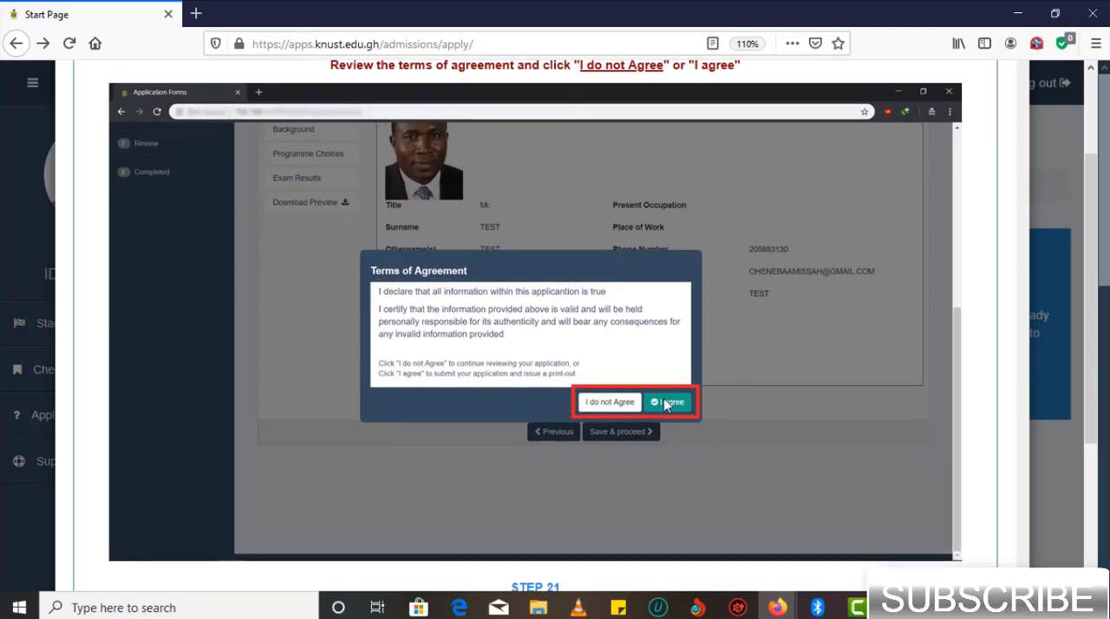
scroll(665, 404, down, 10)
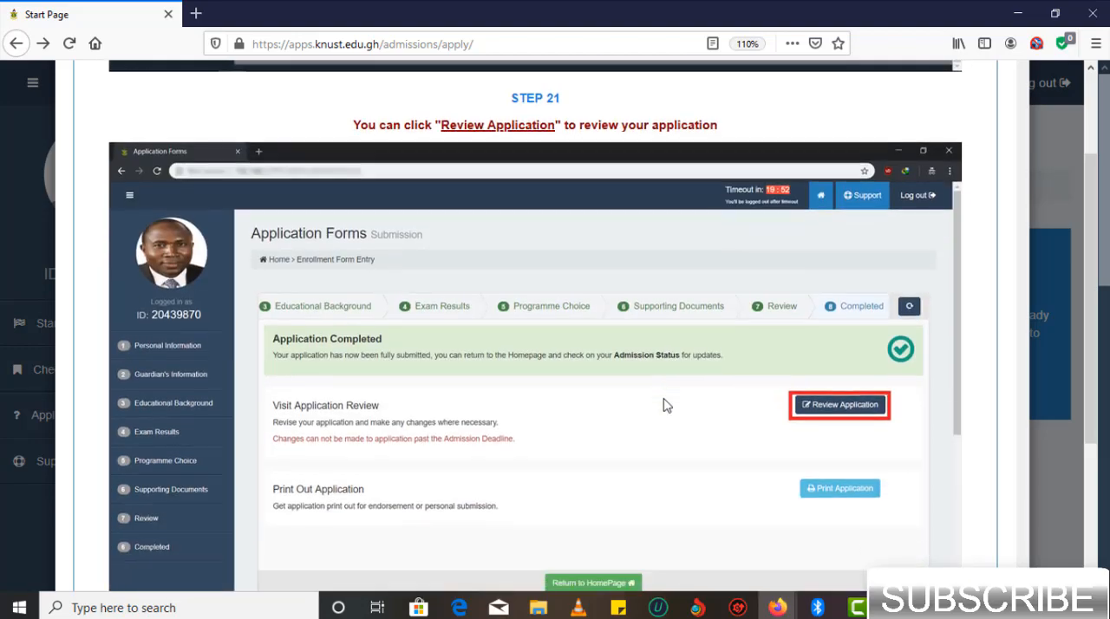
scroll(671, 407, up, 1)
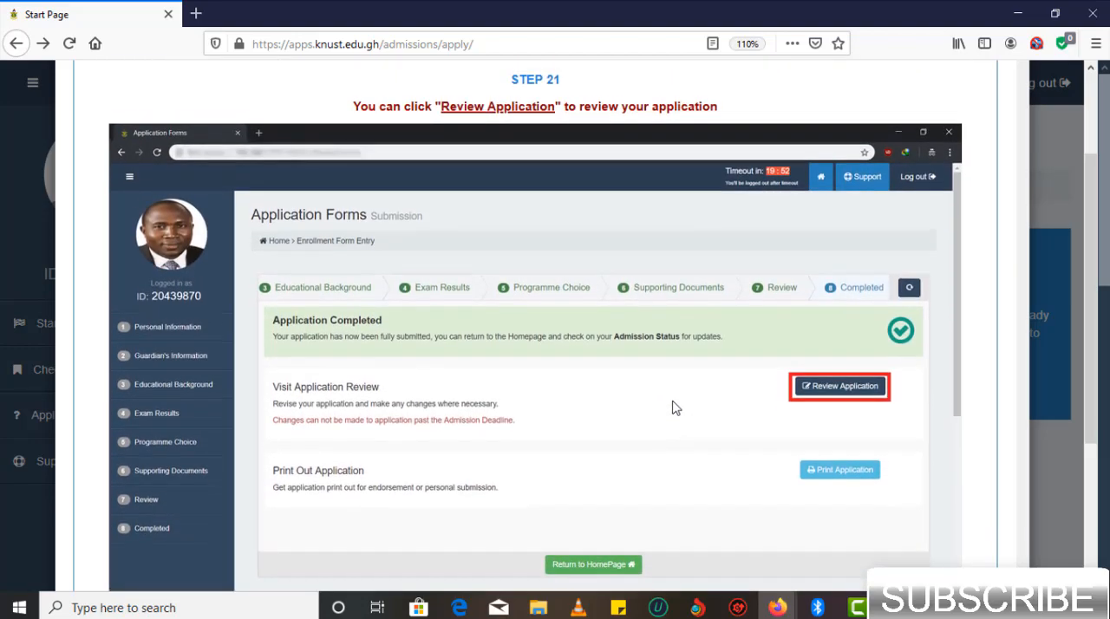
scroll(676, 408, down, 4)
scroll(675, 407, down, 1)
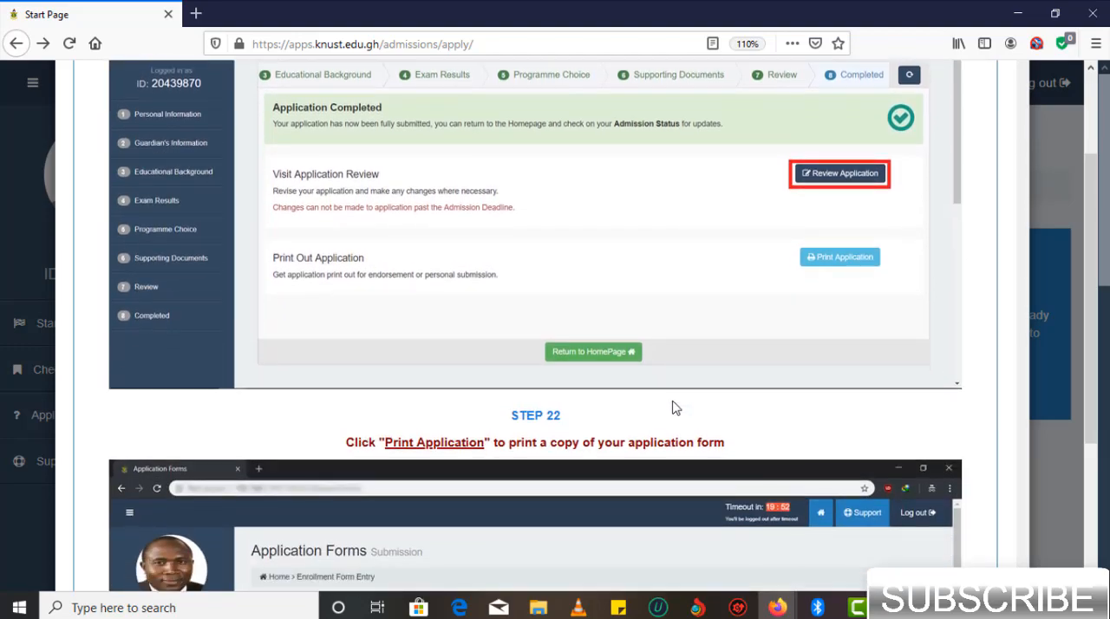
scroll(676, 407, down, 5)
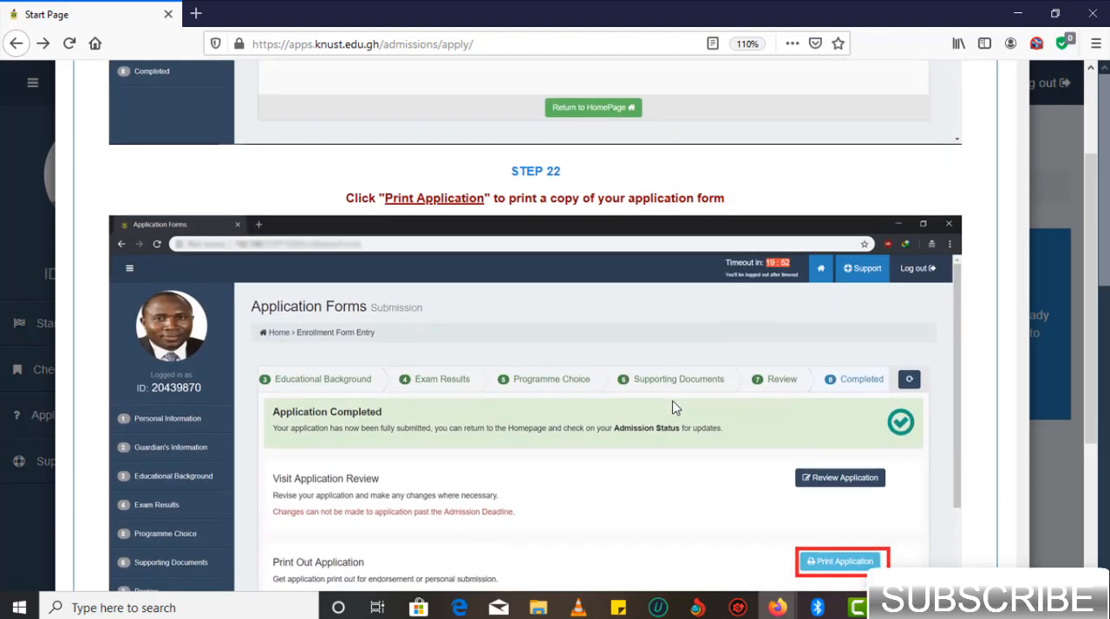
scroll(676, 407, down, 5)
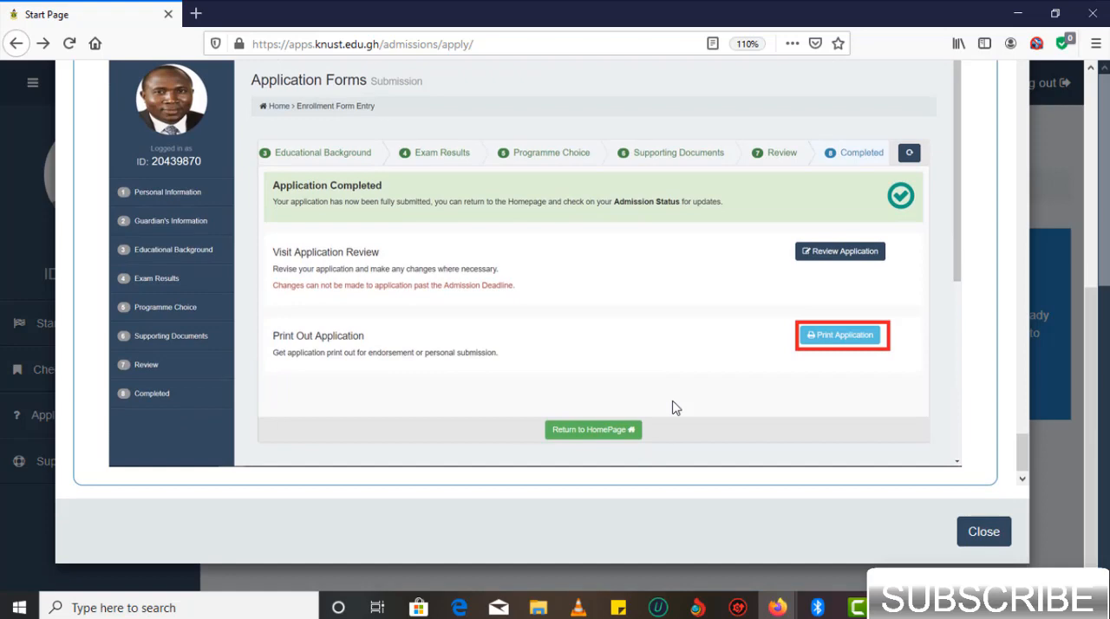
scroll(676, 408, up, 4)
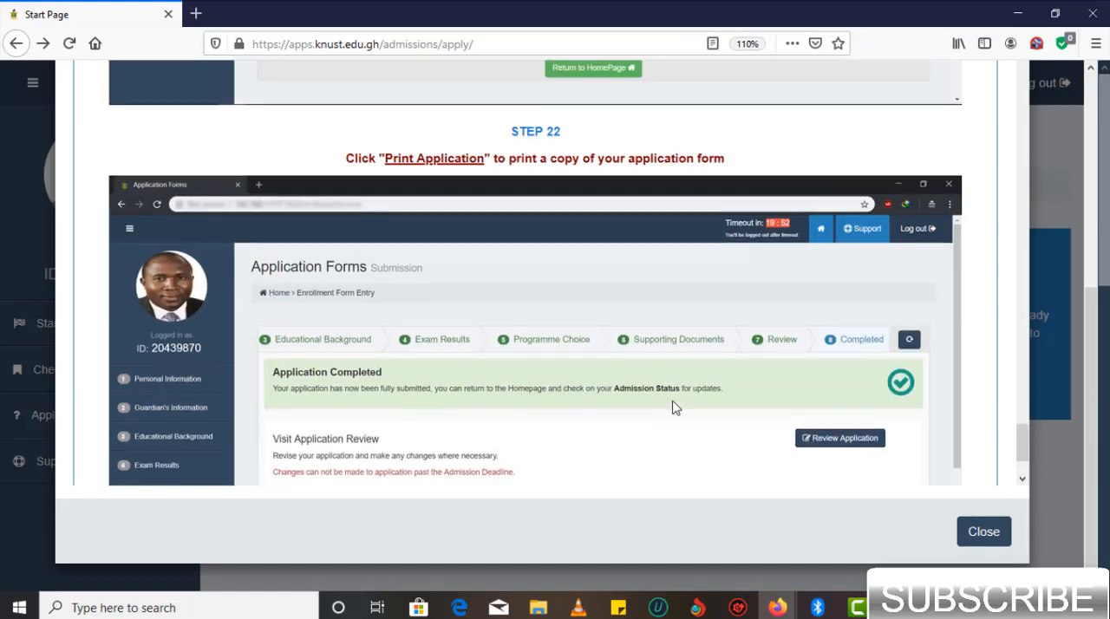
scroll(676, 408, down, 1)
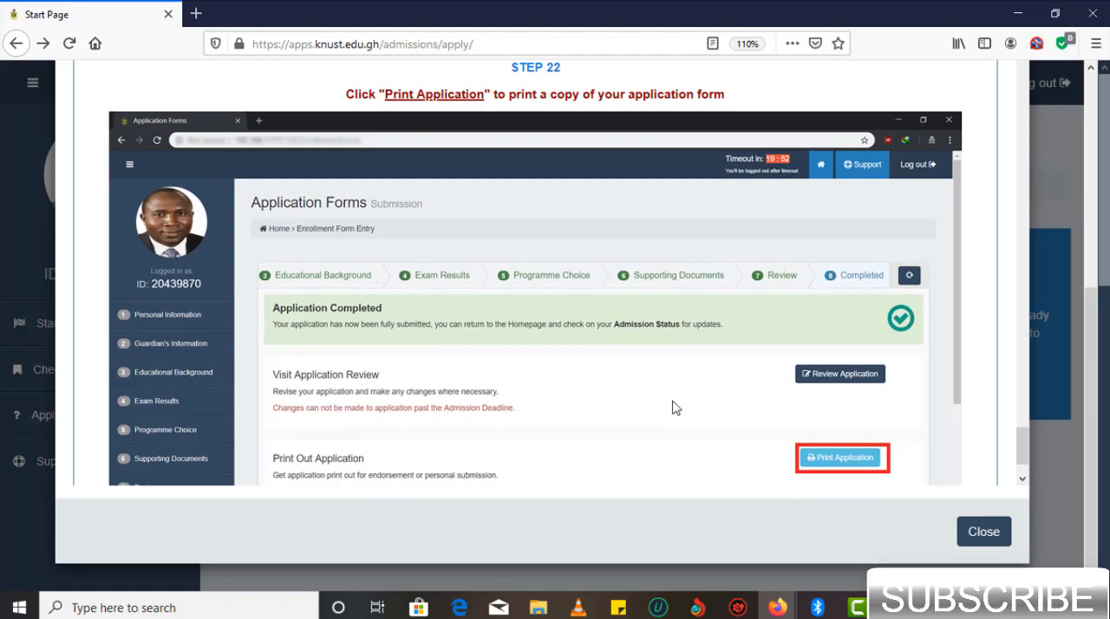
scroll(675, 407, down, 1)
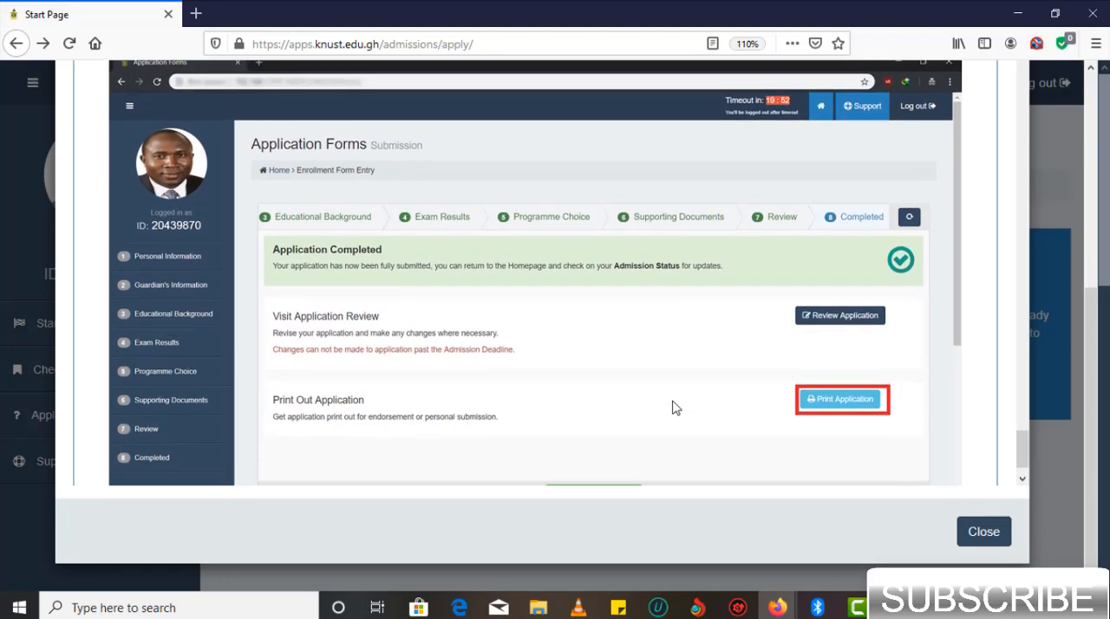
- Skim back to the beginning of the application instructions and close the guide
scroll(676, 407, up, 8)
scroll(646, 373, up, 5)
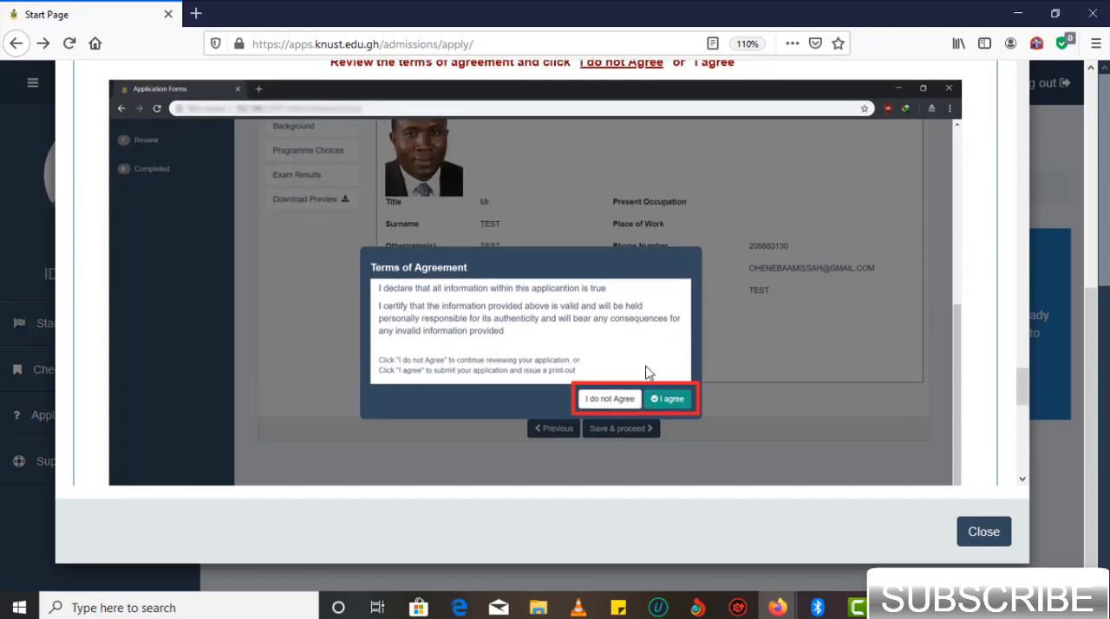
scroll(646, 373, up, 20)
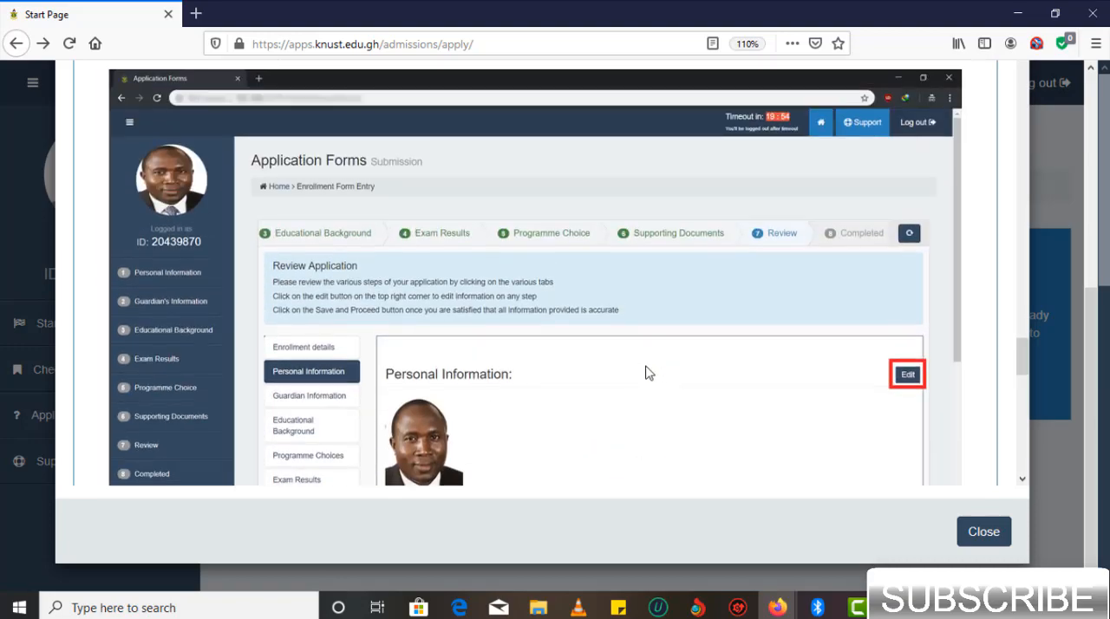
scroll(646, 373, up, 20)
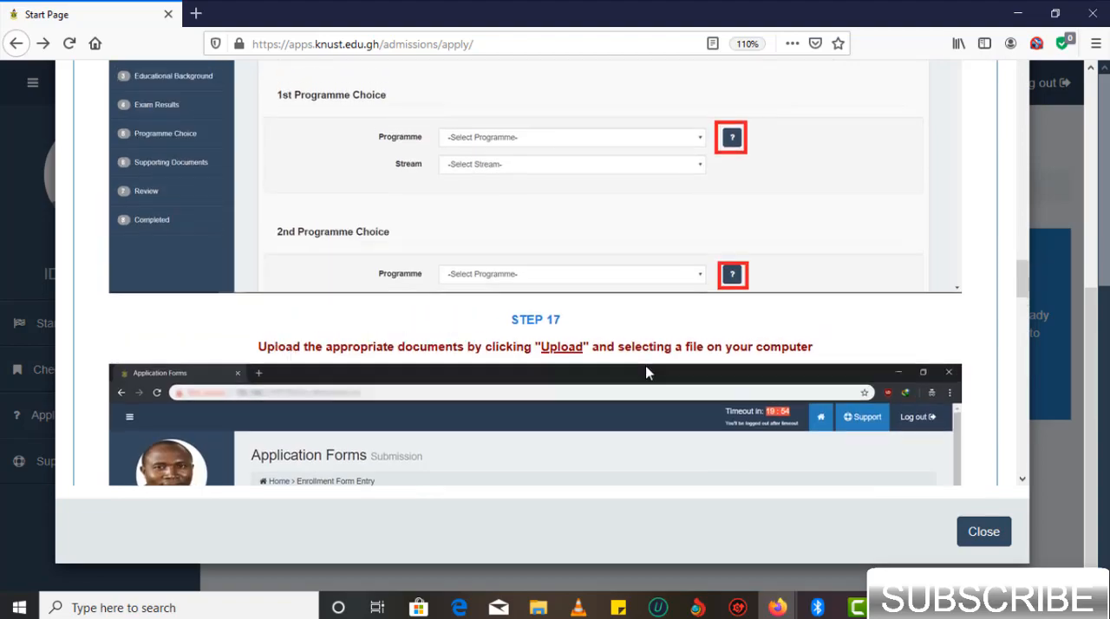
scroll(646, 373, up, 20)
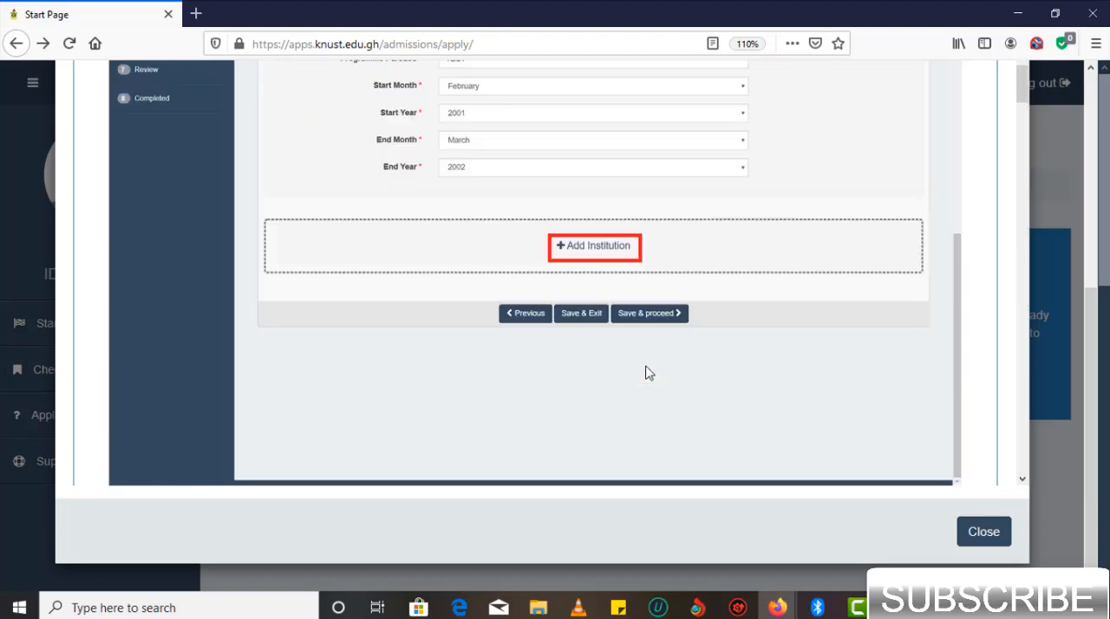
scroll(646, 373, up, 3)
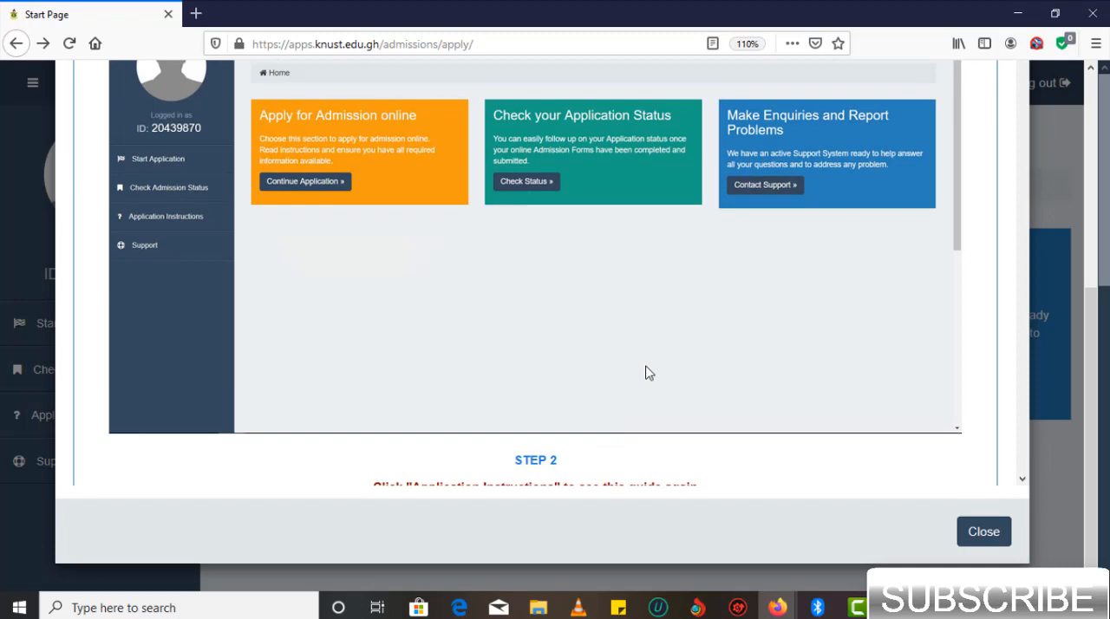
click(986, 533)
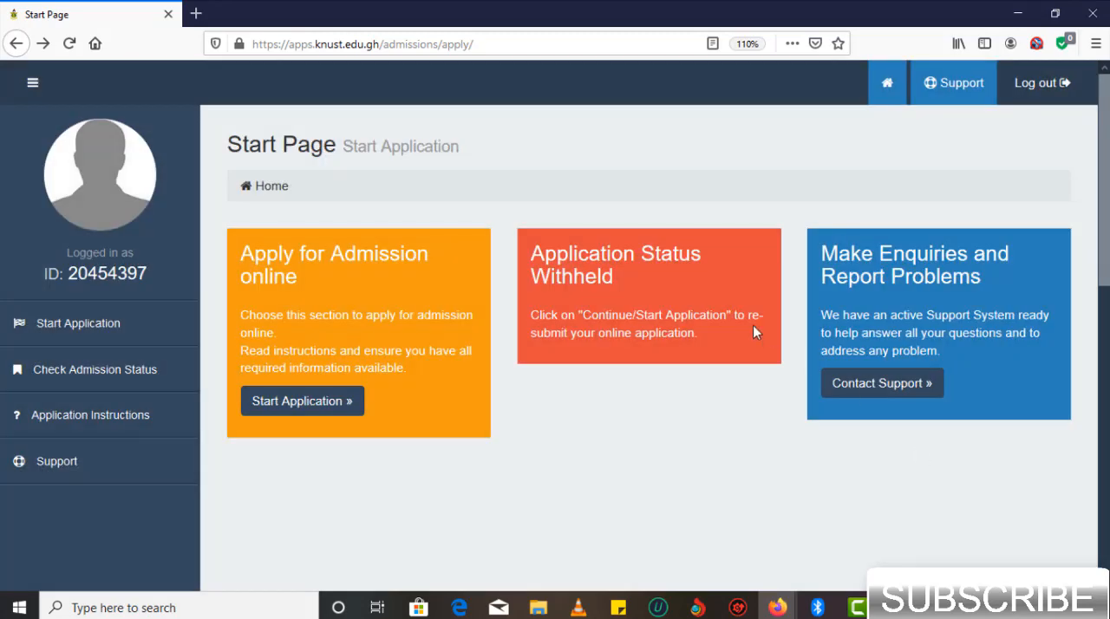
- Start the online application and submit the enrollment setup with admission year Year 1 and University College Website as the media source
click(321, 411)
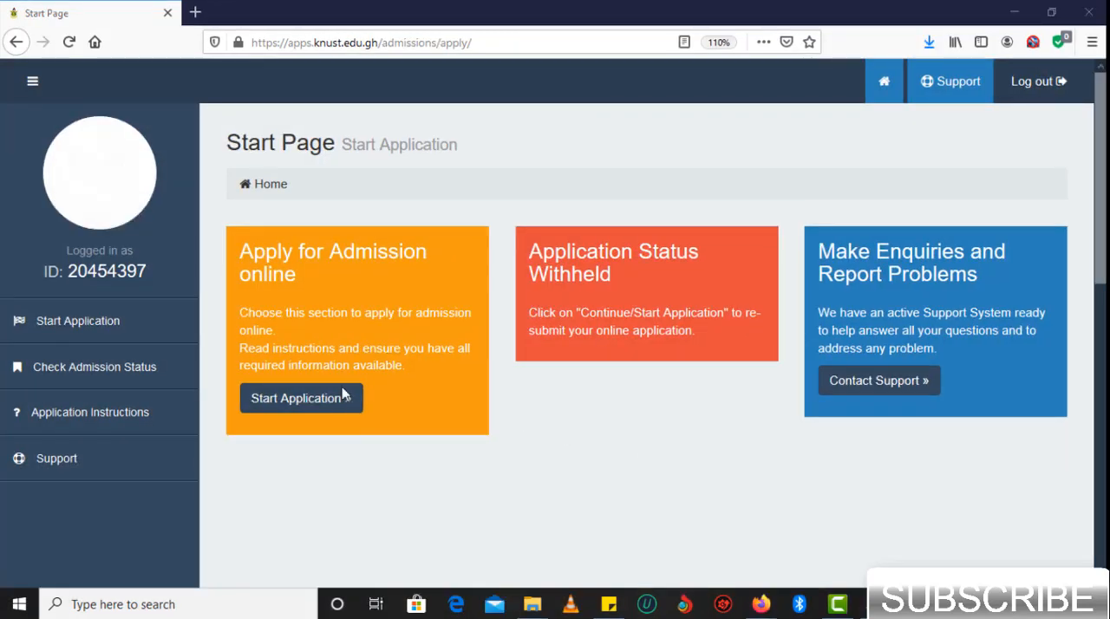
click(321, 404)
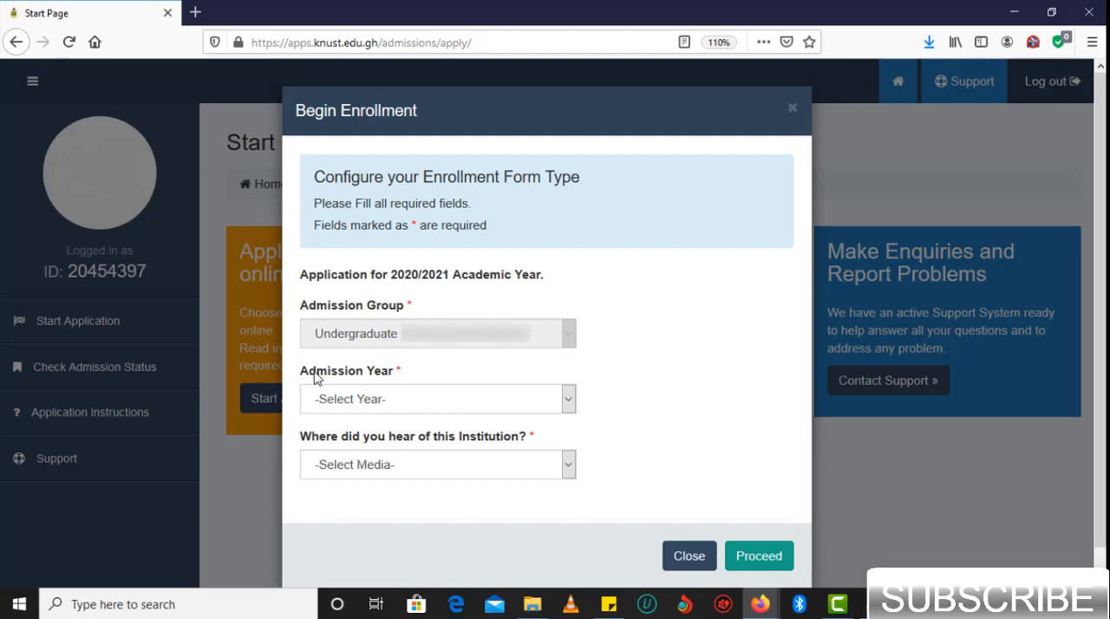
click(383, 401)
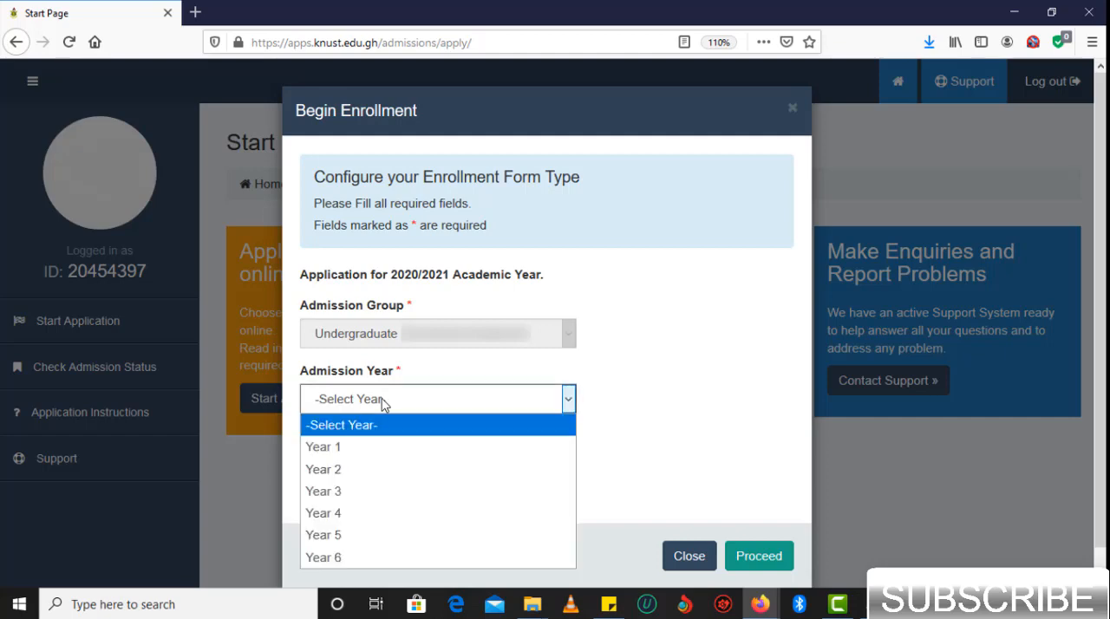
click(354, 447)
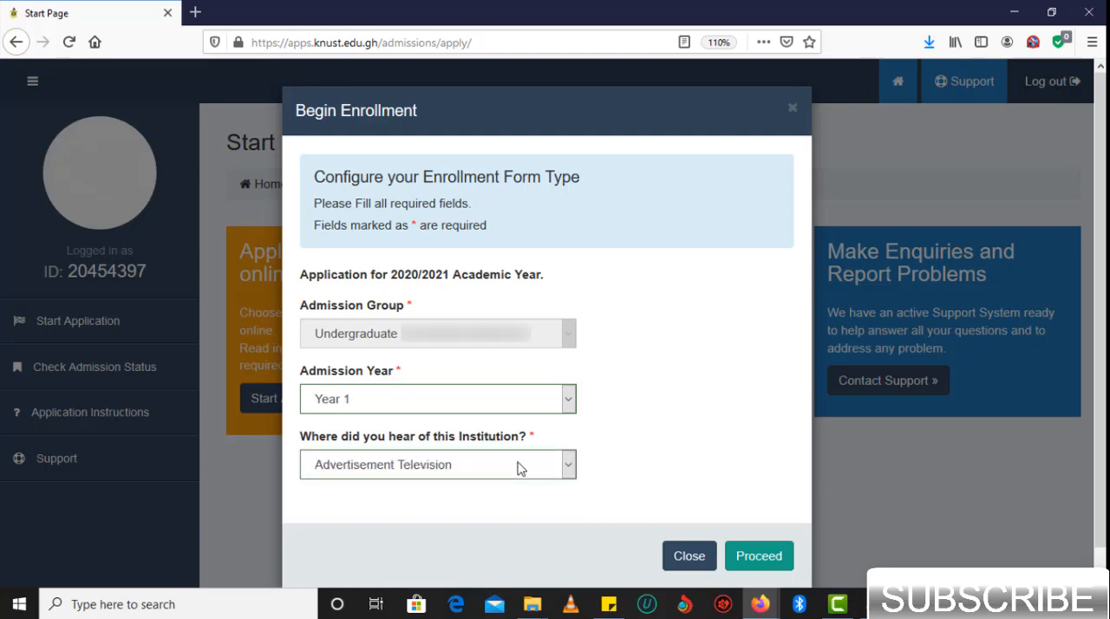
click(501, 469)
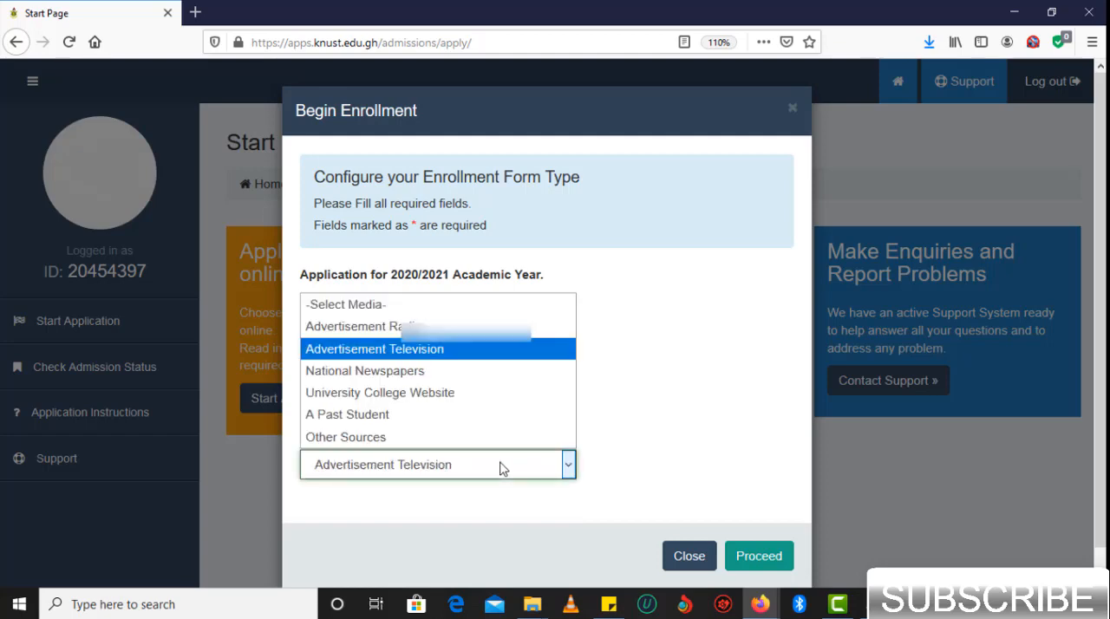
click(450, 394)
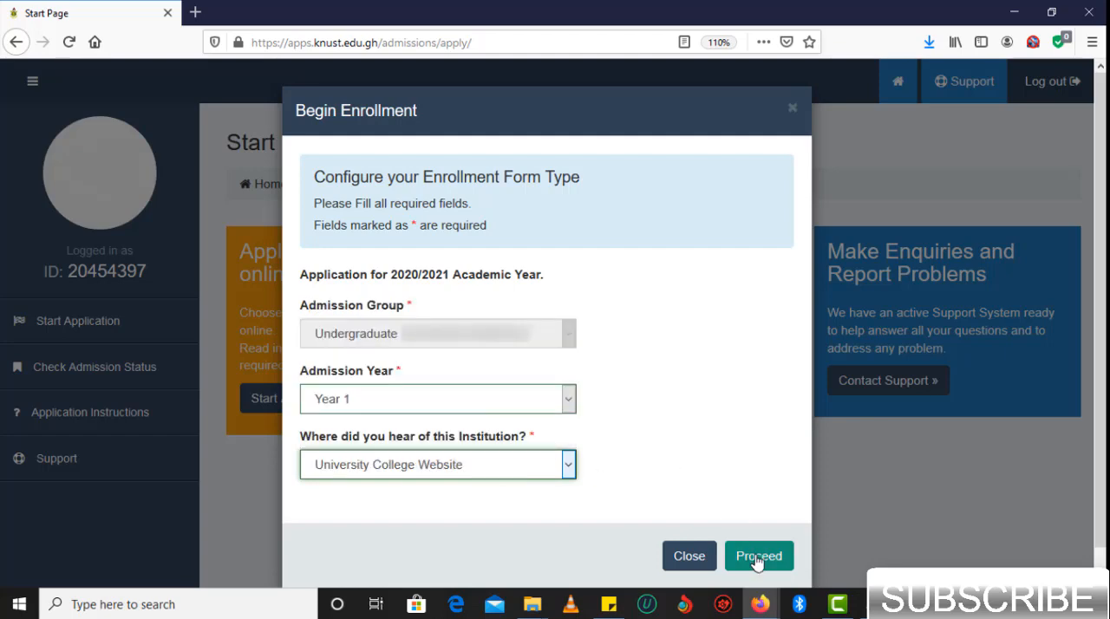
click(757, 560)
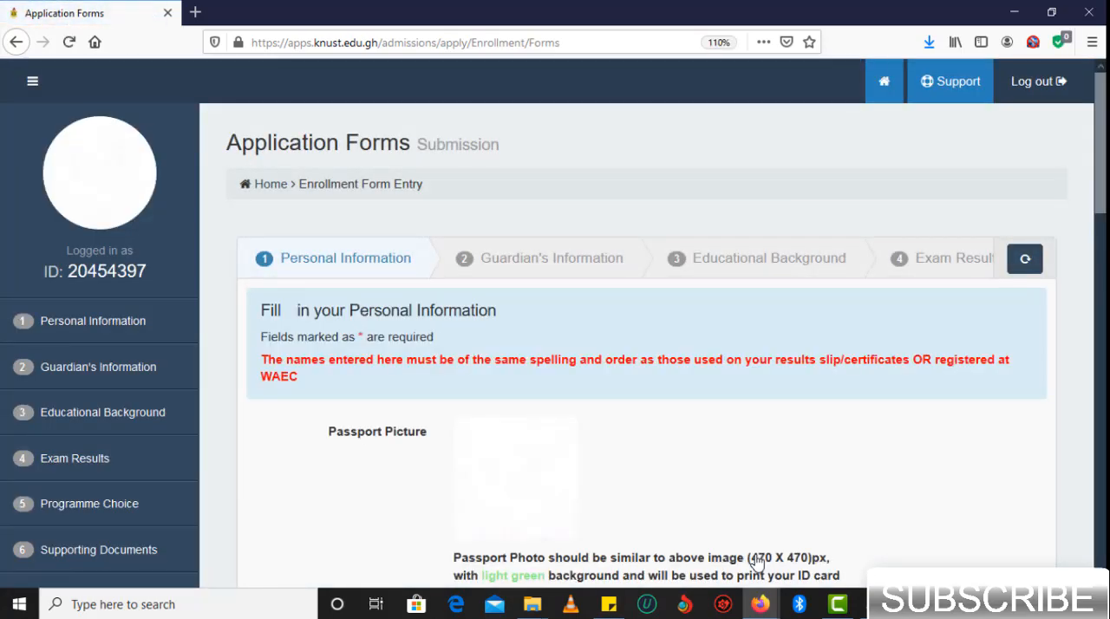
- Upload knust photo.jpg from the Desktop as the passport picture
scroll(757, 559, down, 1)
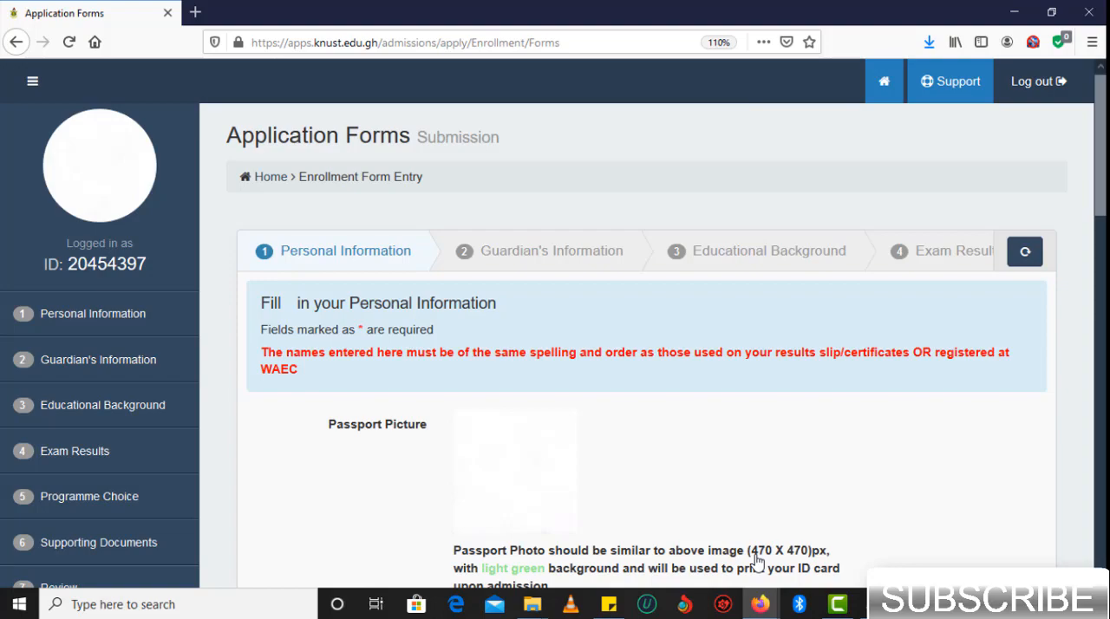
scroll(756, 559, down, 3)
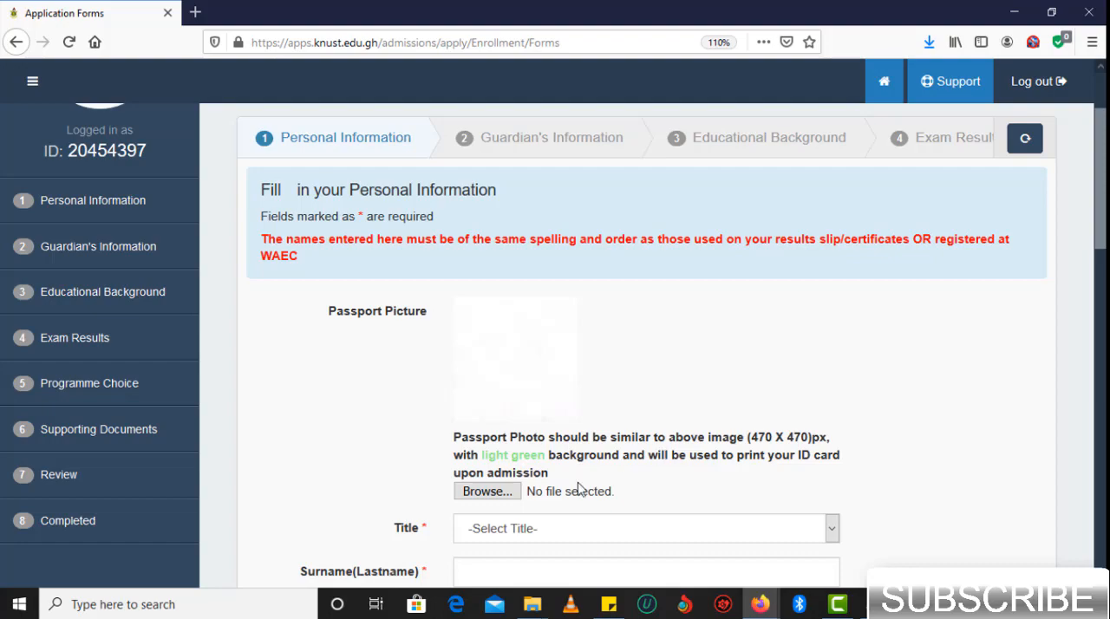
click(512, 491)
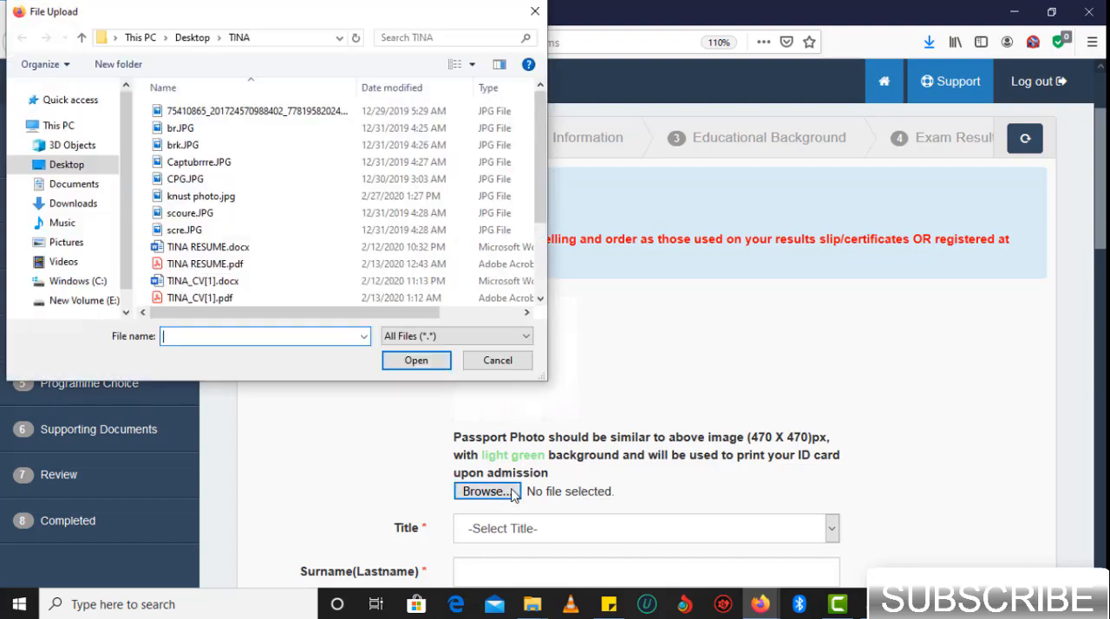
click(78, 171)
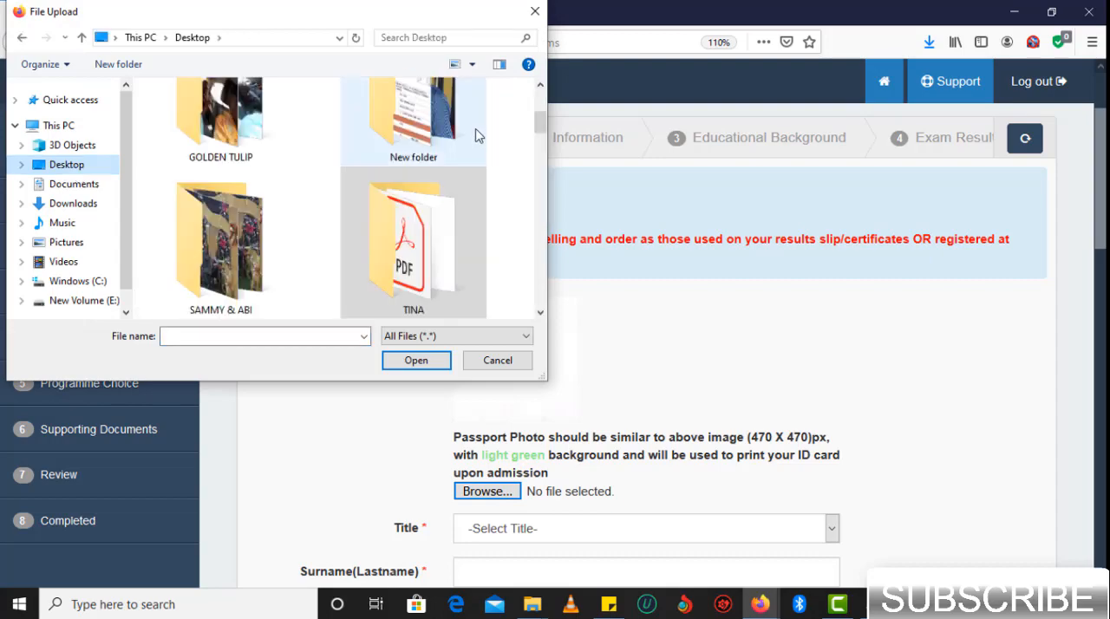
drag(542, 128, 539, 228)
click(434, 192)
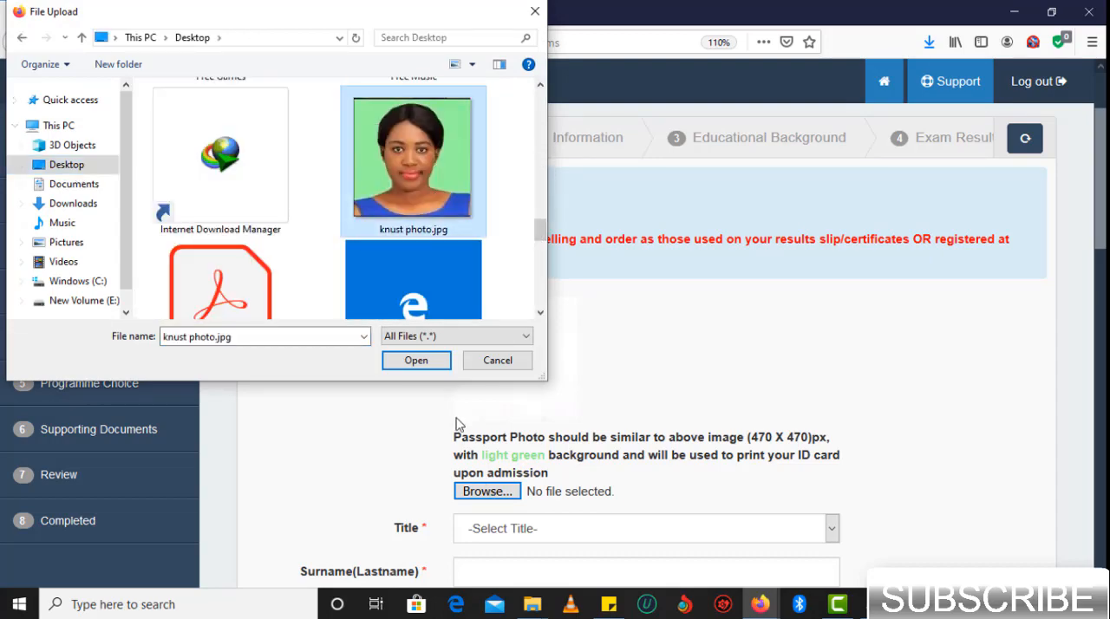
click(431, 362)
- Set the applicant's title to Miss in the personal information form
scroll(602, 469, down, 3)
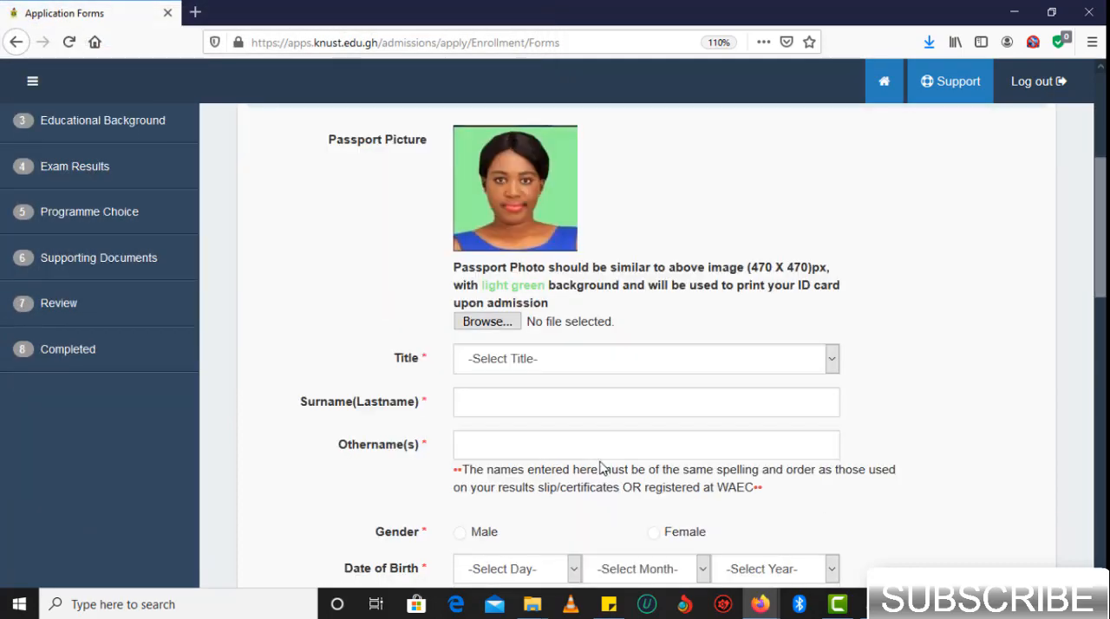
scroll(603, 468, up, 1)
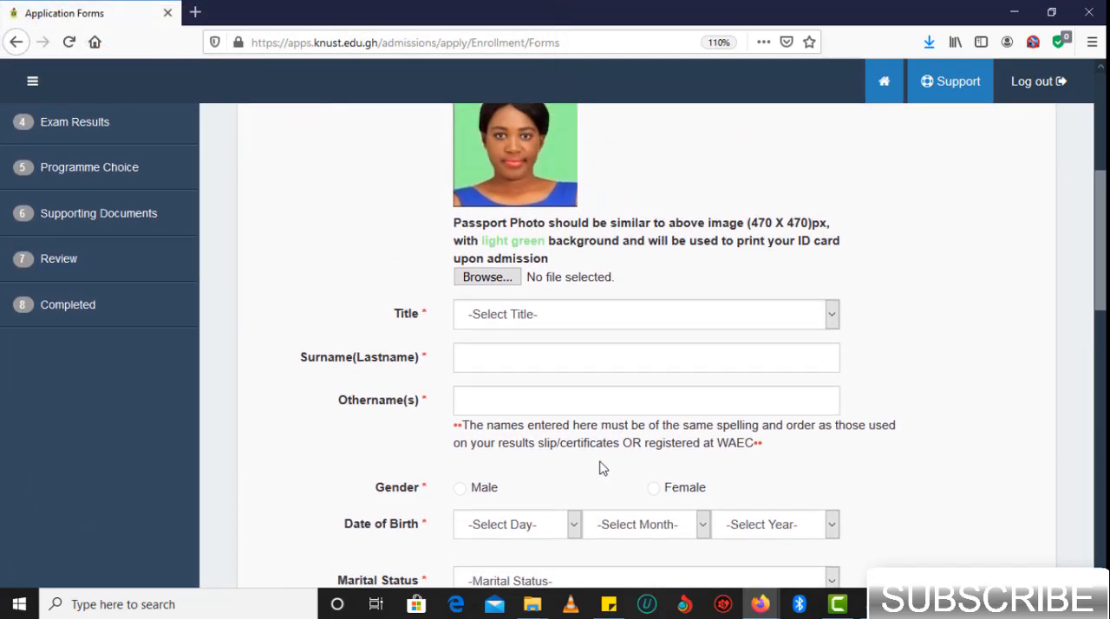
click(684, 315)
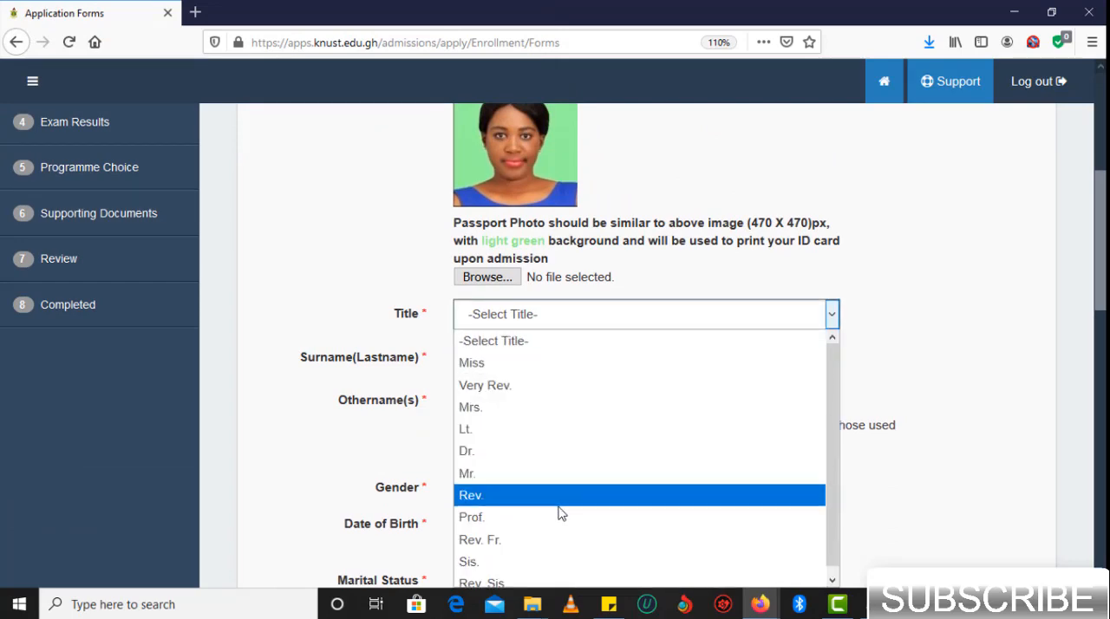
click(542, 364)
- Enter the applicant's surname and other name in capital letters
click(541, 372)
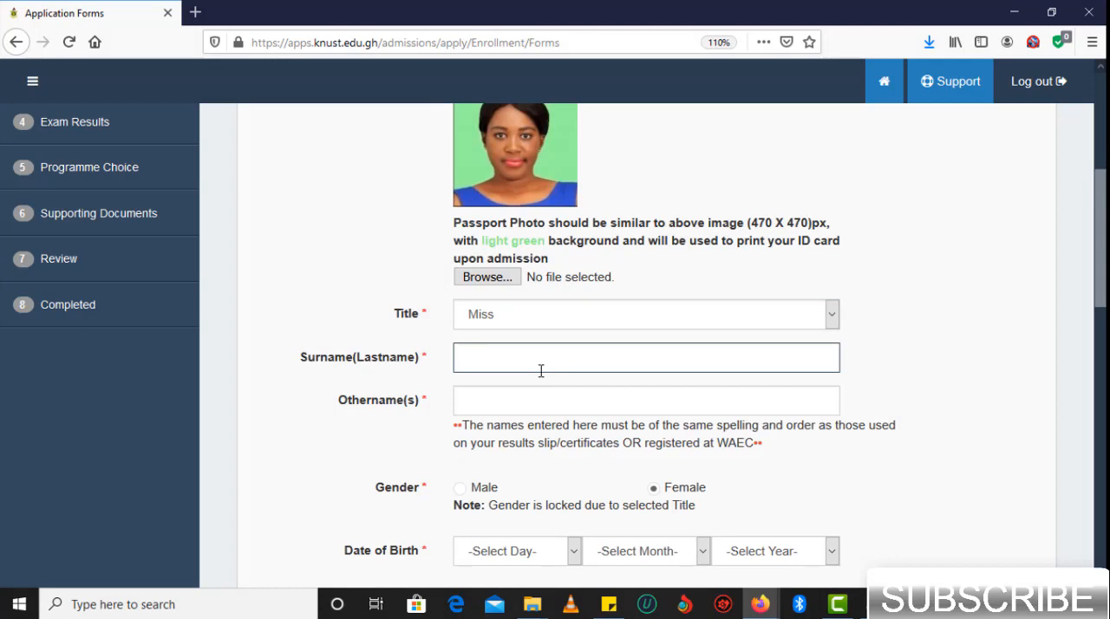
text(mi)
key(BackSpace)
key(BackSpace)
click(525, 397)
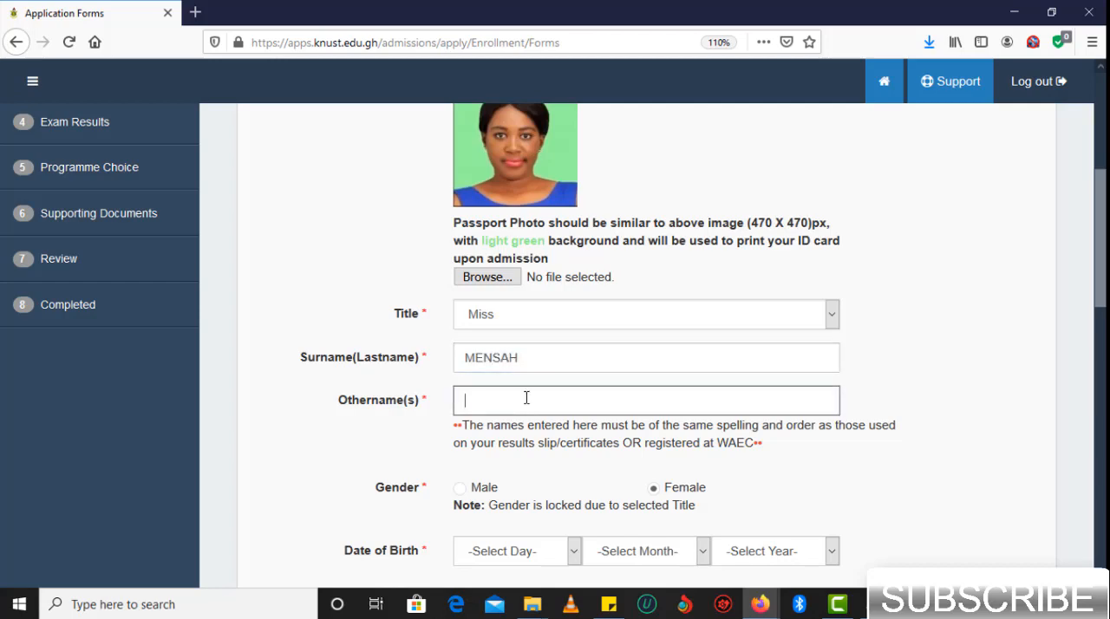
scroll(652, 491, down, 3)
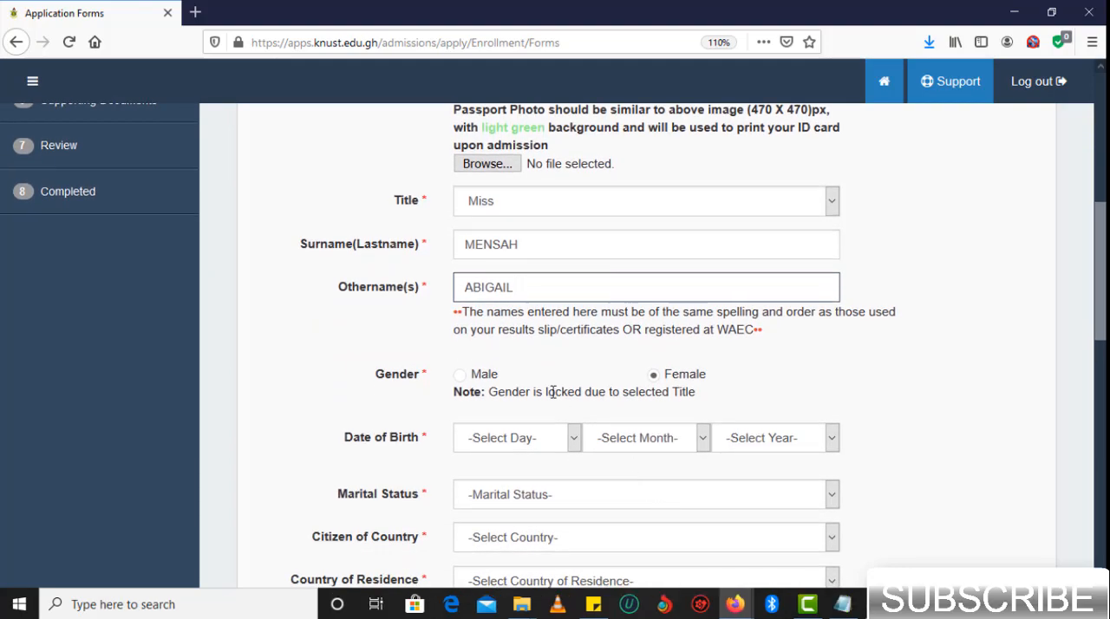
- Select the day, month and year of the applicant's date of birth
click(573, 438)
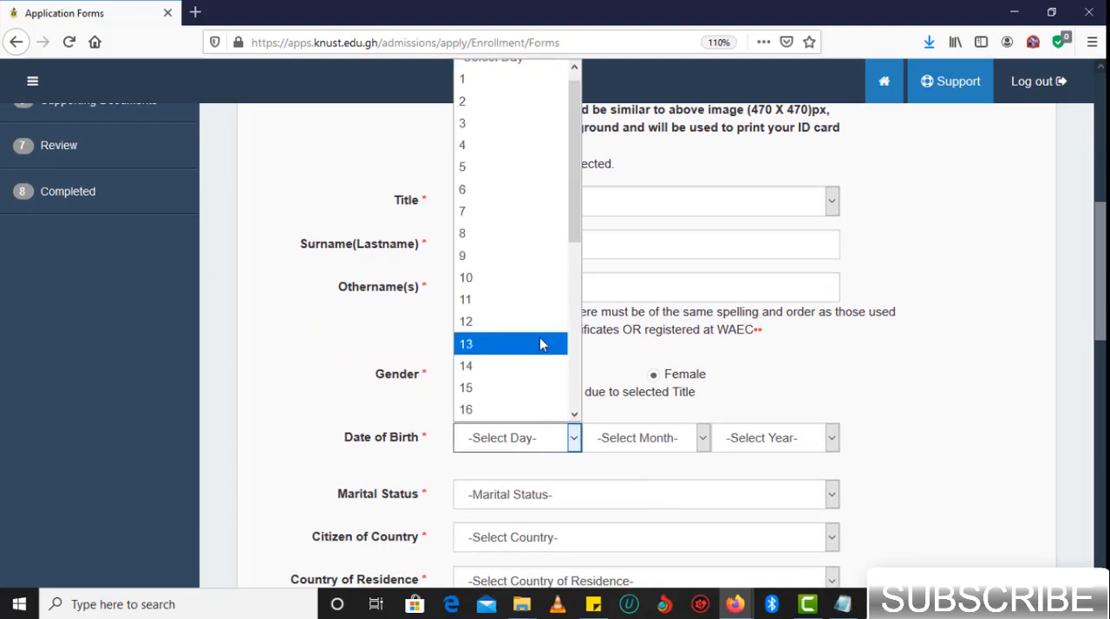
scroll(539, 344, down, 5)
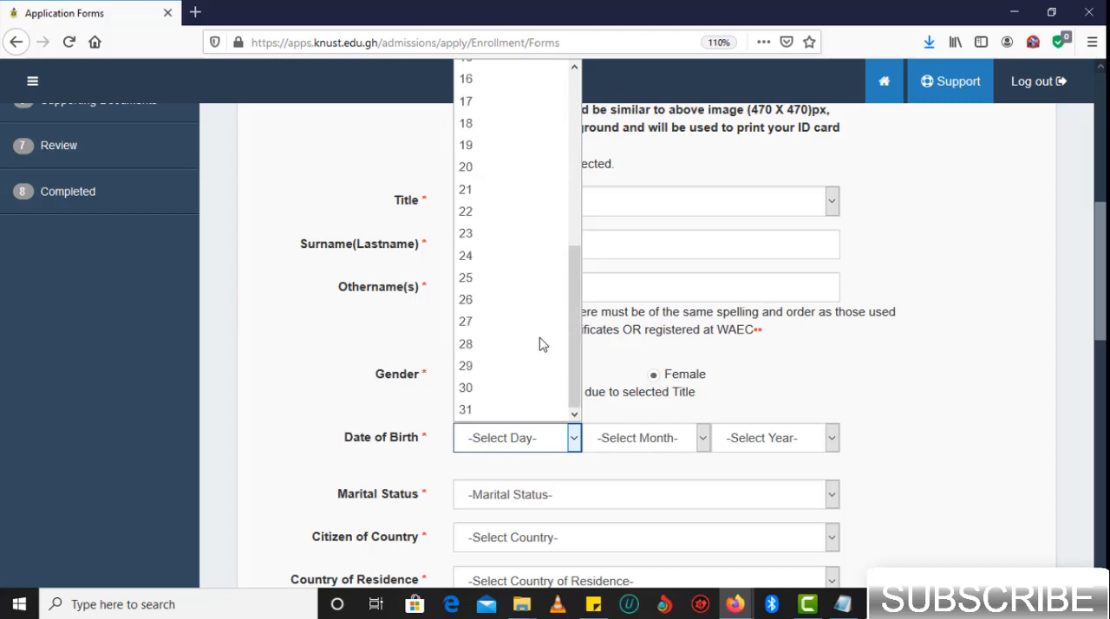
click(511, 388)
click(637, 440)
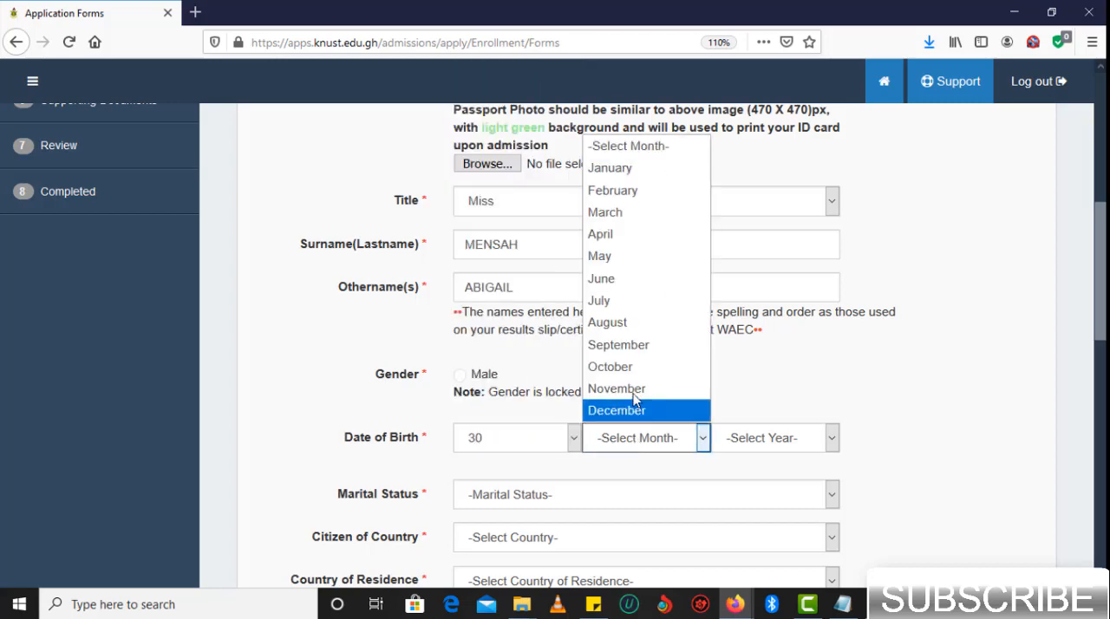
click(636, 346)
click(772, 433)
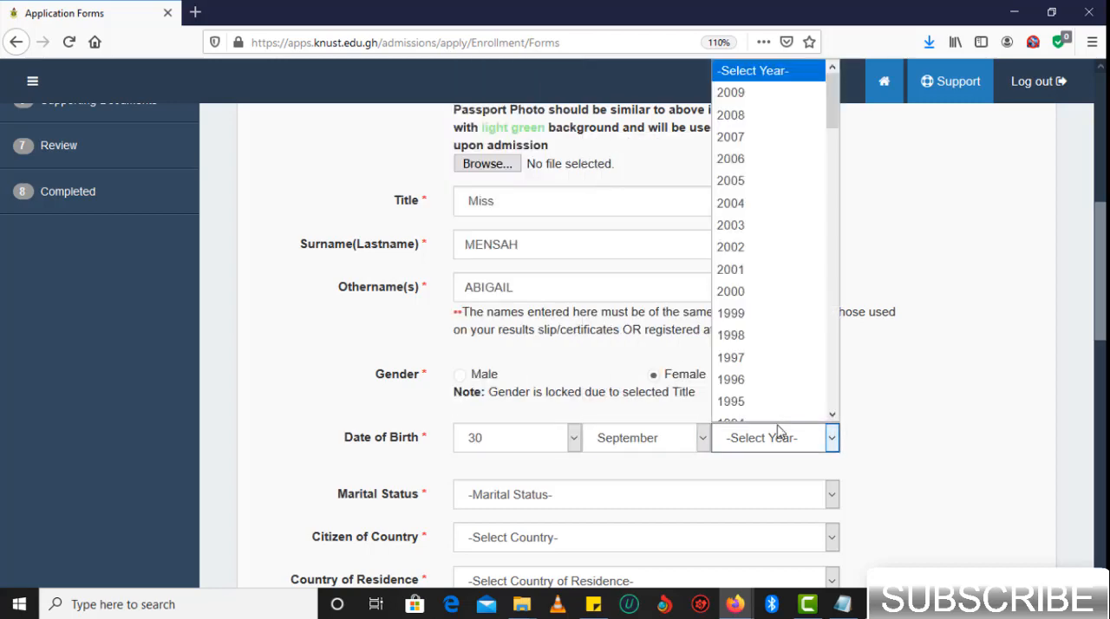
click(815, 286)
- Set the applicant's marital status to Single
scroll(656, 494, down, 1)
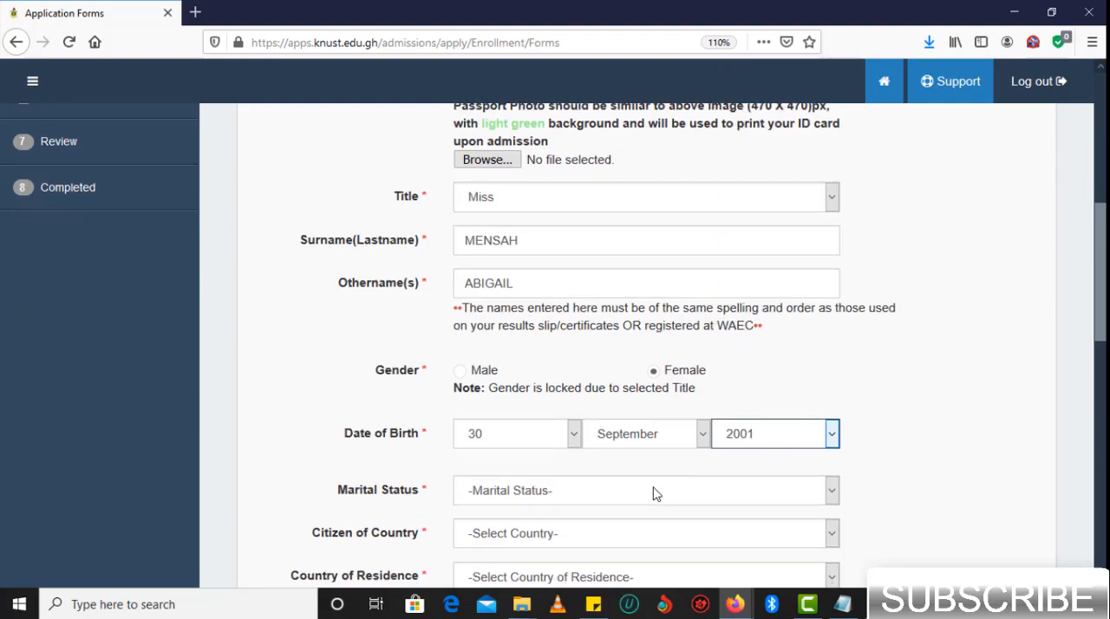
scroll(657, 493, down, 2)
click(685, 408)
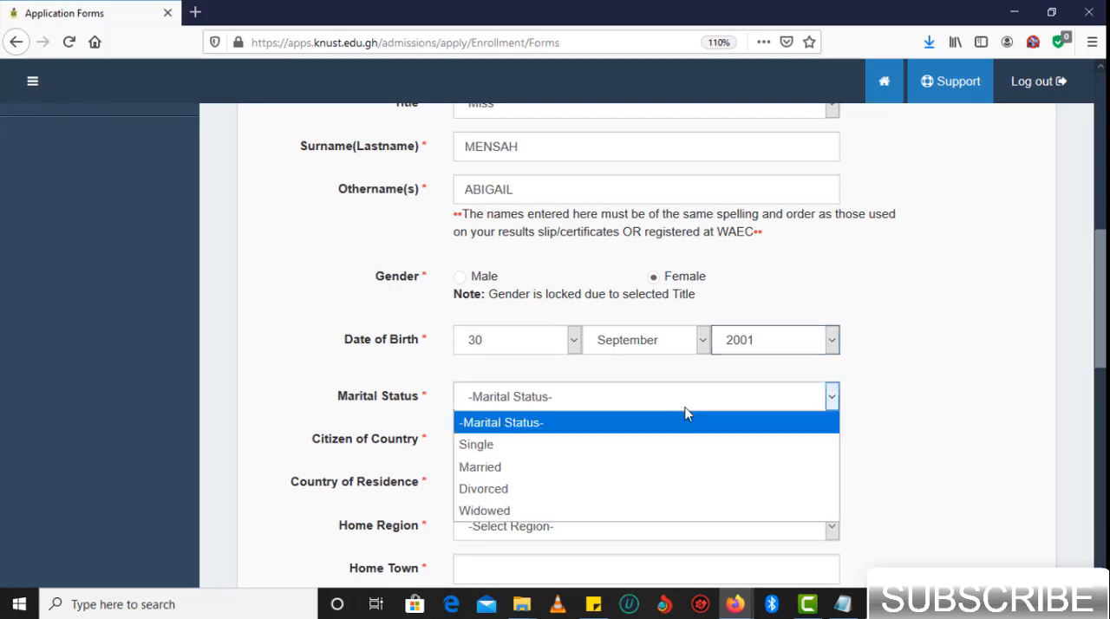
click(619, 448)
- Set the country of citizenship and country of residence to Ghana, and the home region to Eastern Region
click(796, 444)
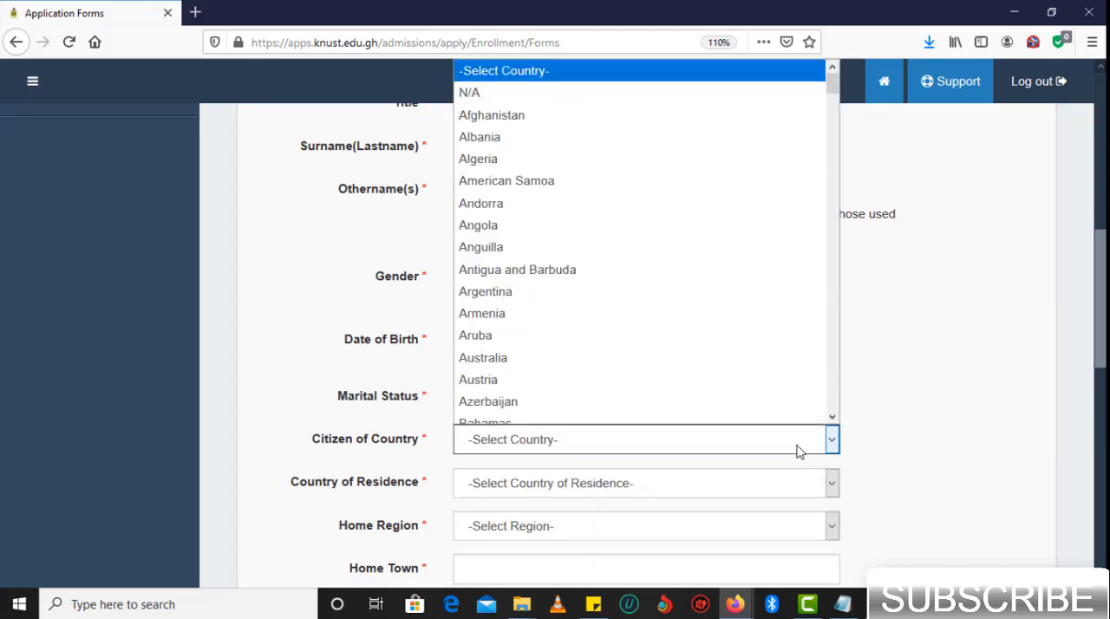
scroll(797, 445, down, 2)
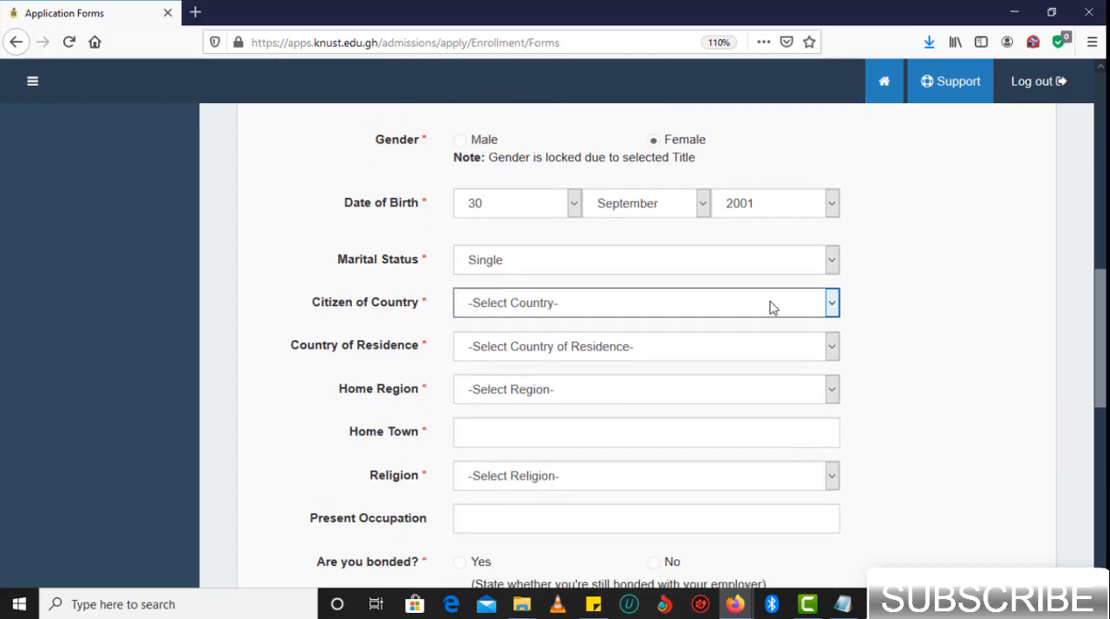
click(704, 358)
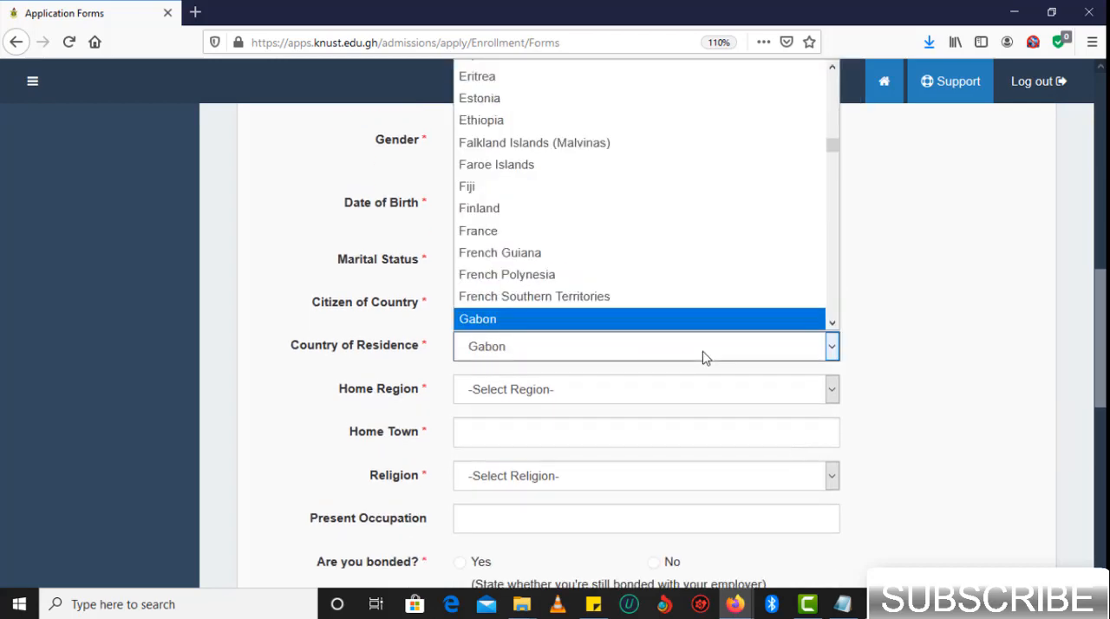
scroll(687, 277, down, 1)
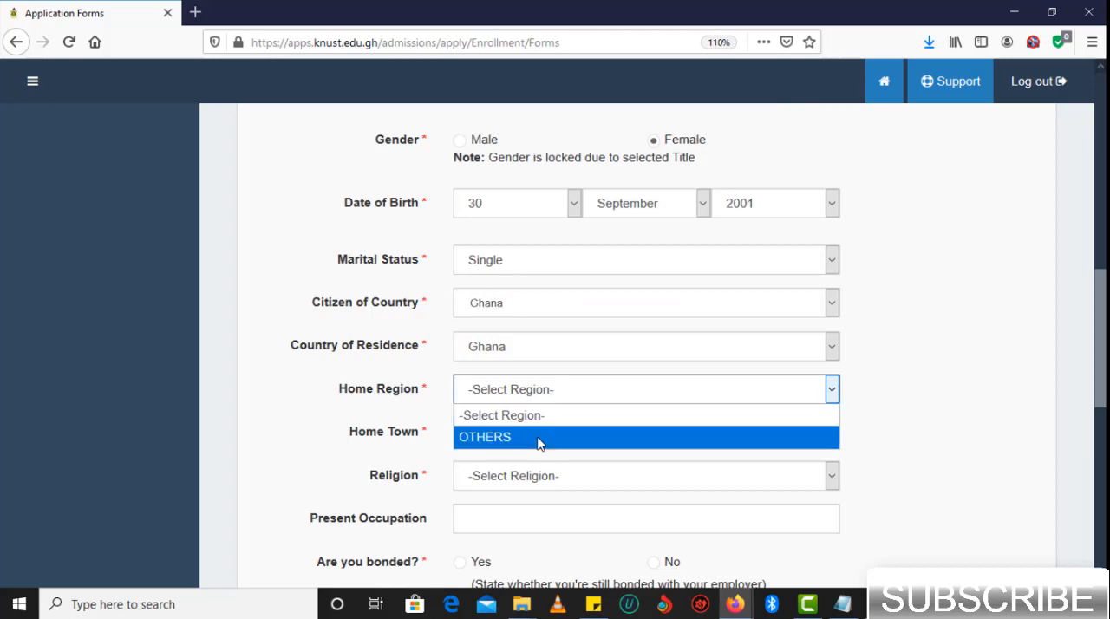
key(Escape)
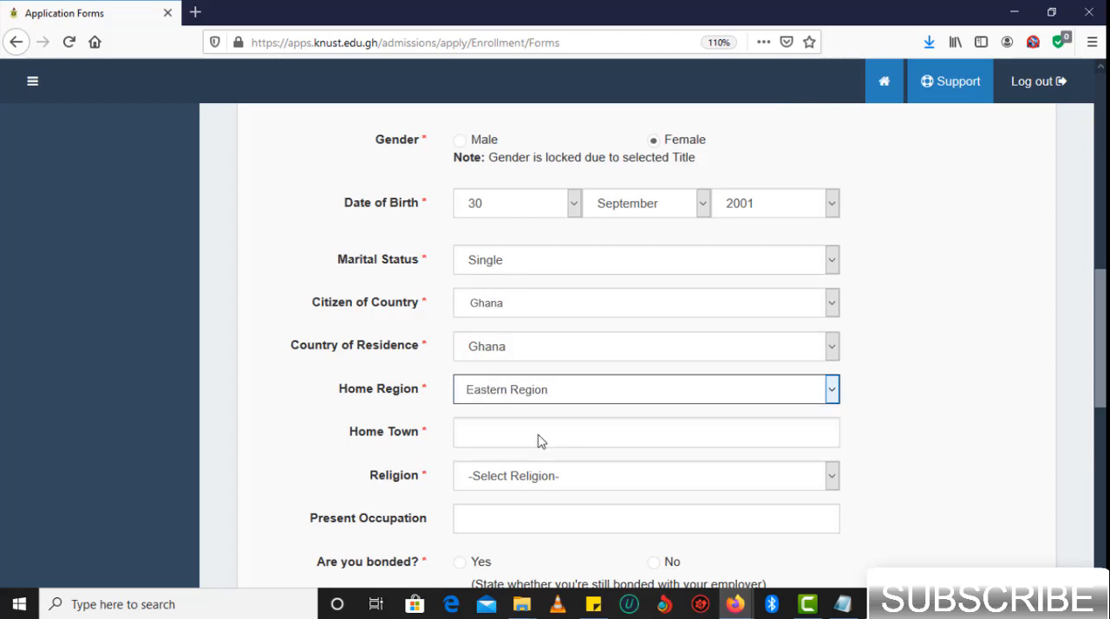
- Enter ADUMASAH as the home town and choose Christian as the religion
click(521, 435)
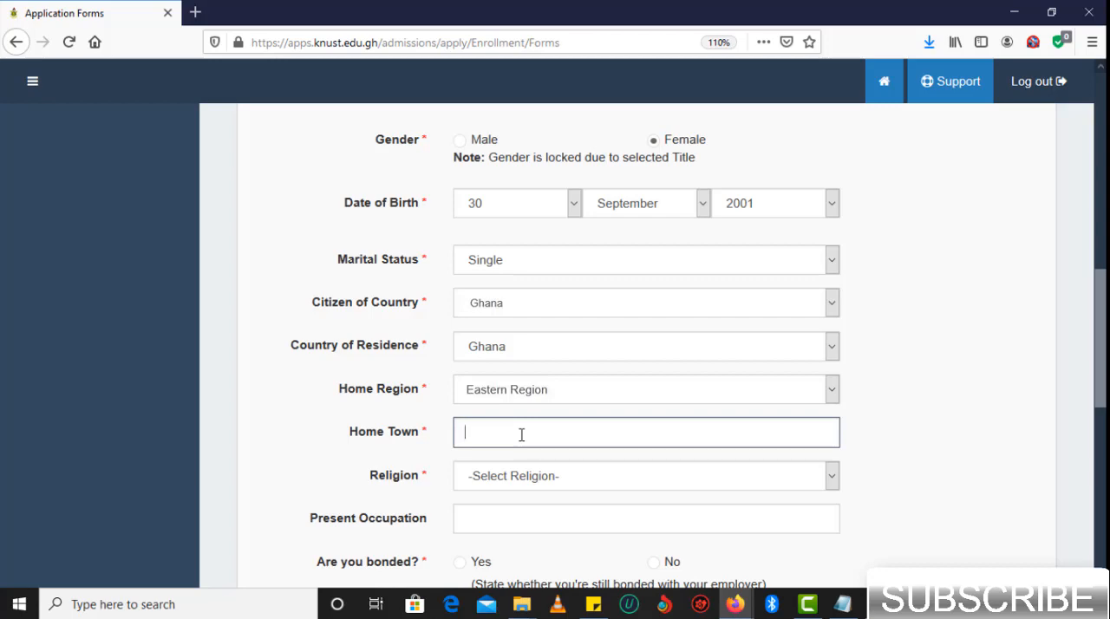
text(ADUMASAH)
click(563, 477)
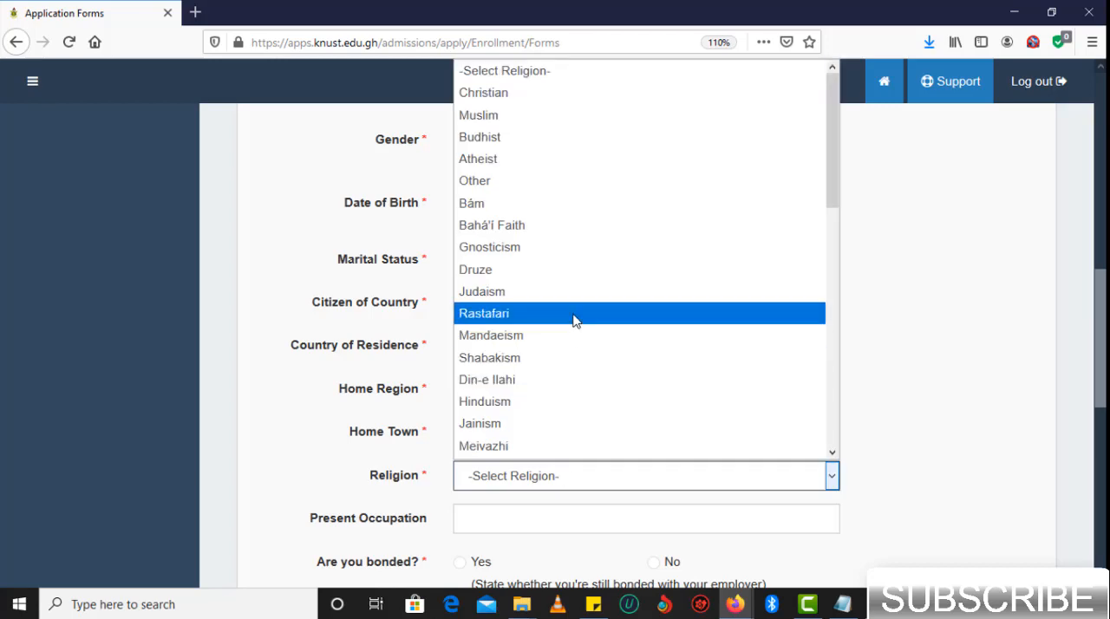
scroll(572, 320, down, 4)
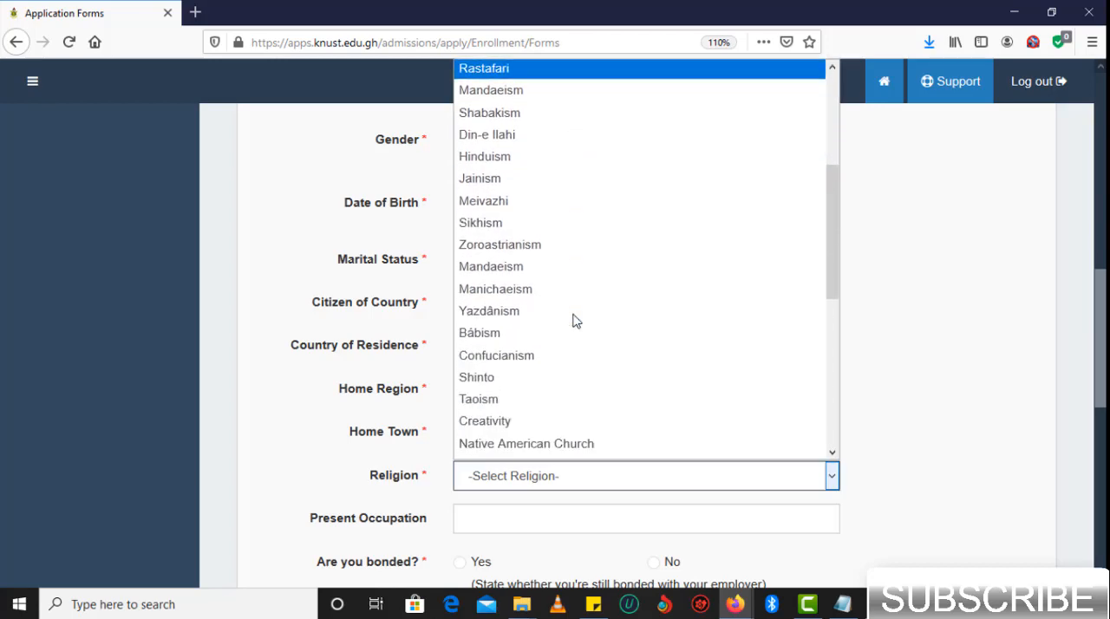
key(c)
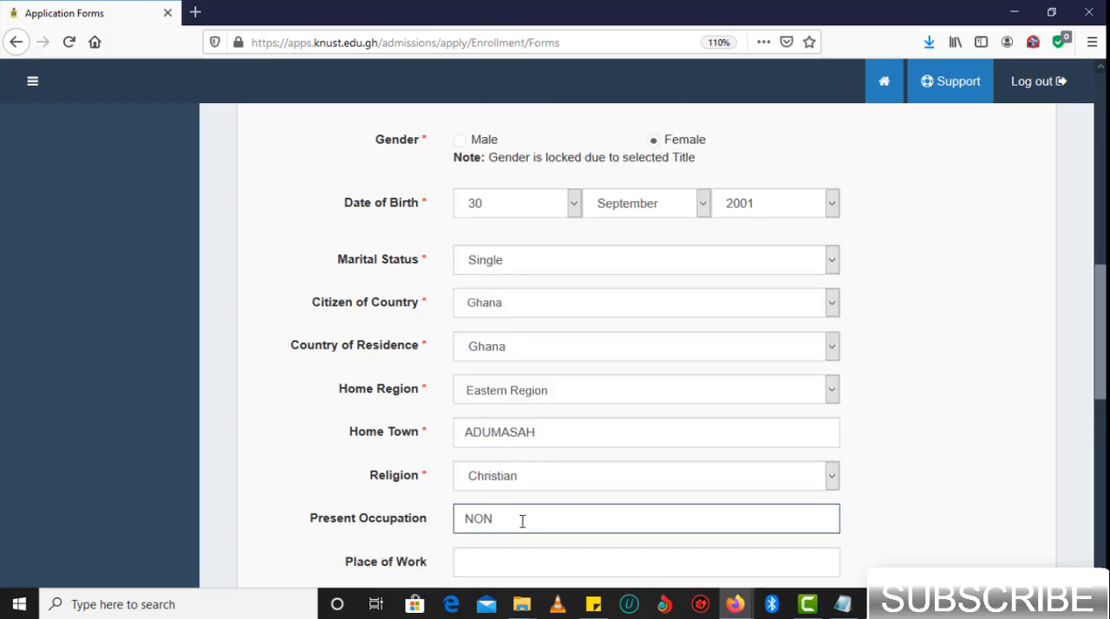
- Enter NON for both the present occupation and the place of work
key(ctrl+a)
text(NON)
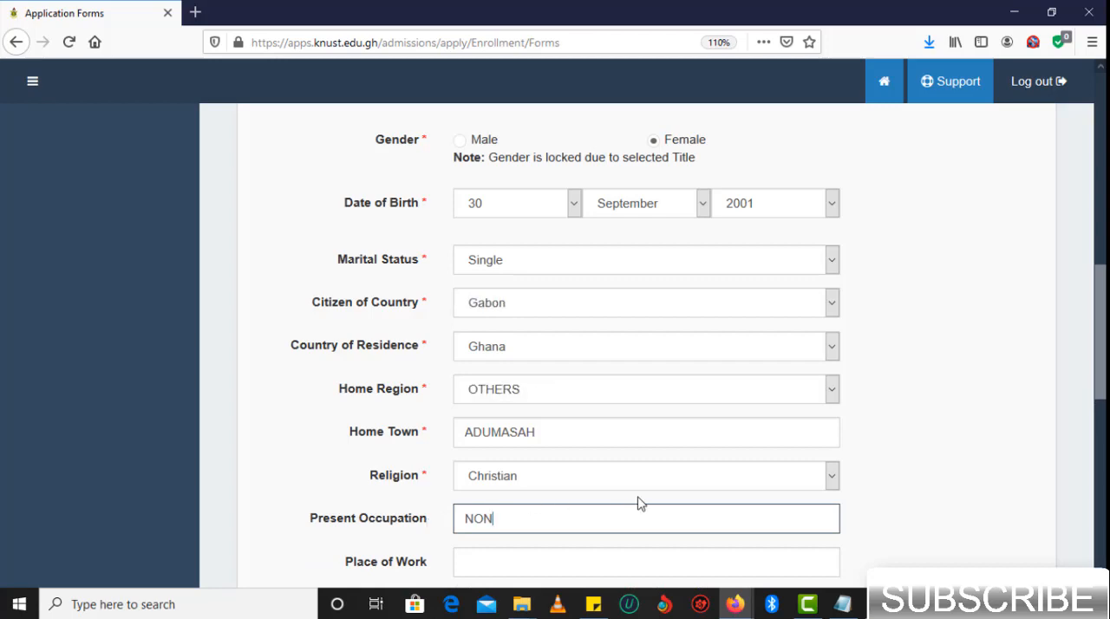
scroll(639, 499, down, 2)
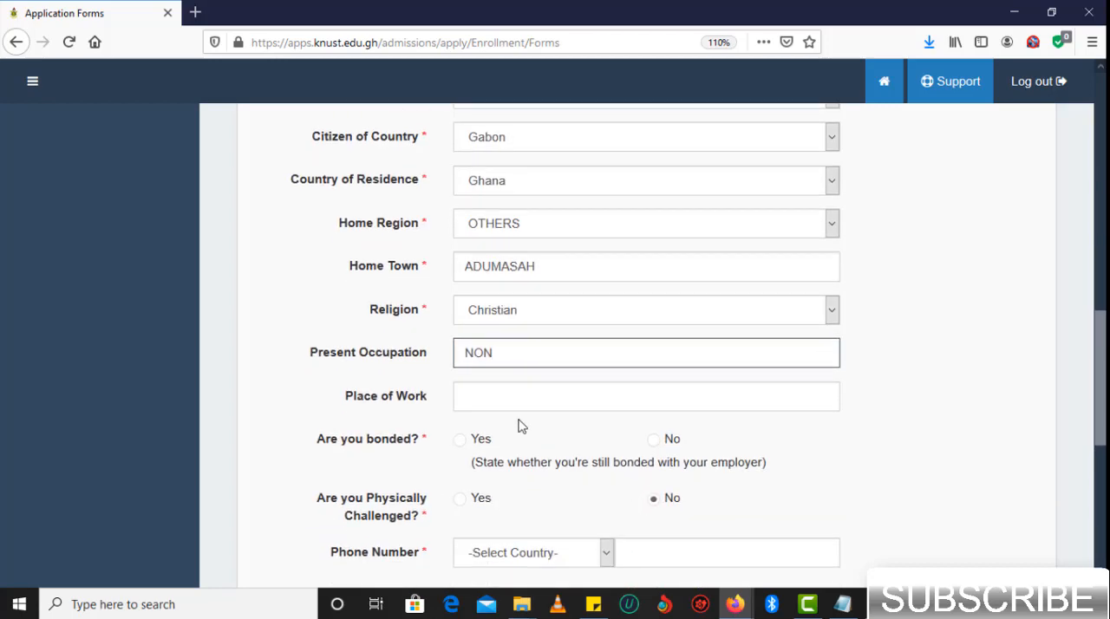
click(498, 402)
text(NON)
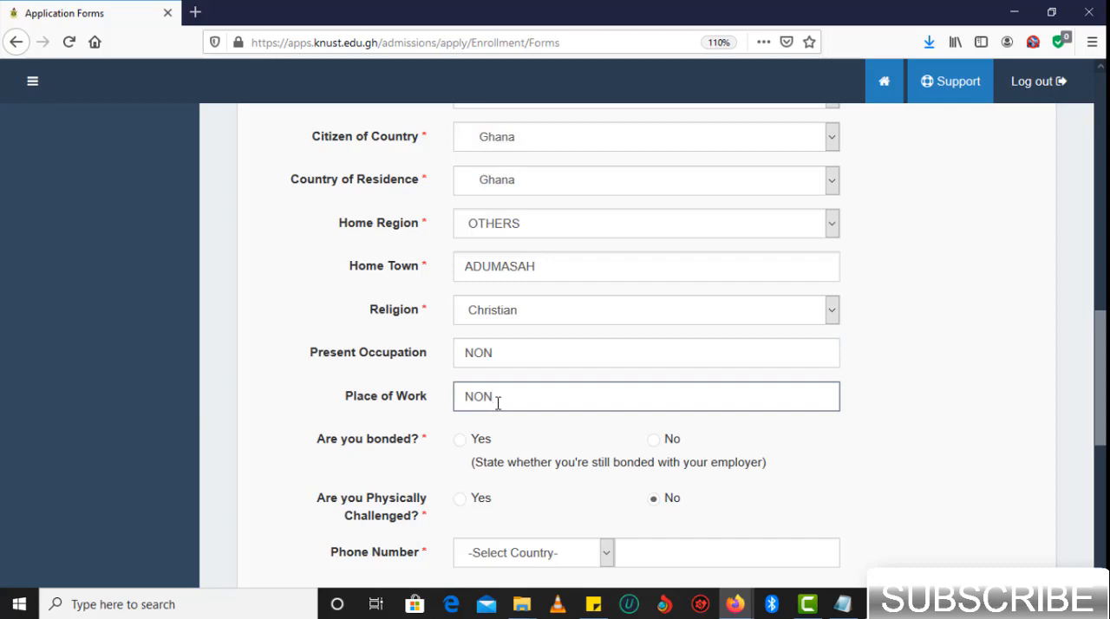
- Answer No to both the bonded and the physically challenged questions
scroll(498, 401, down, 2)
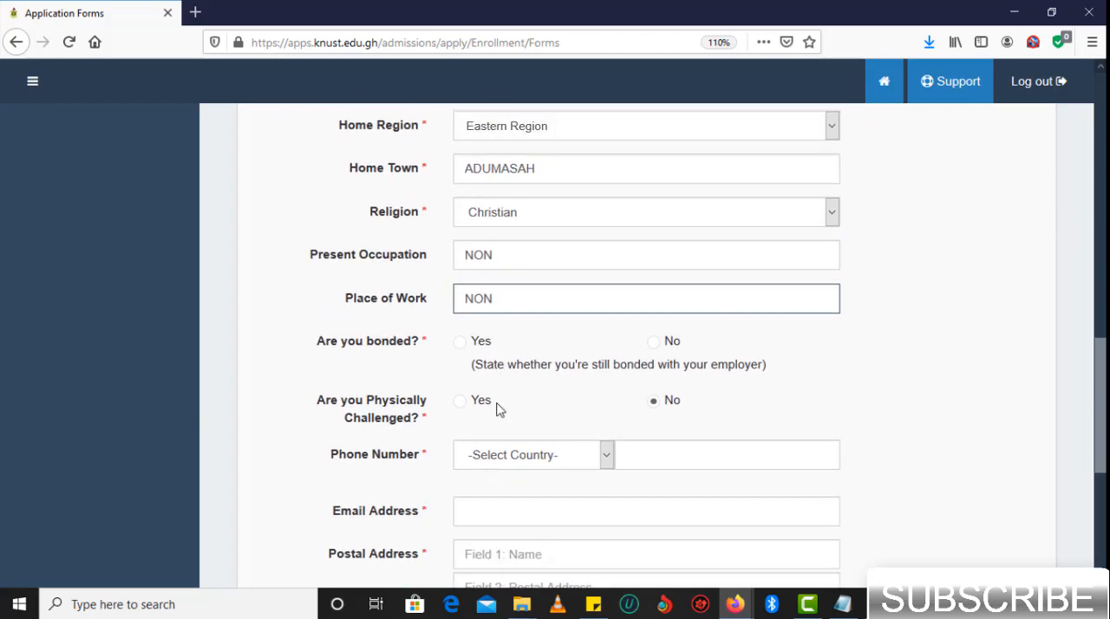
click(657, 343)
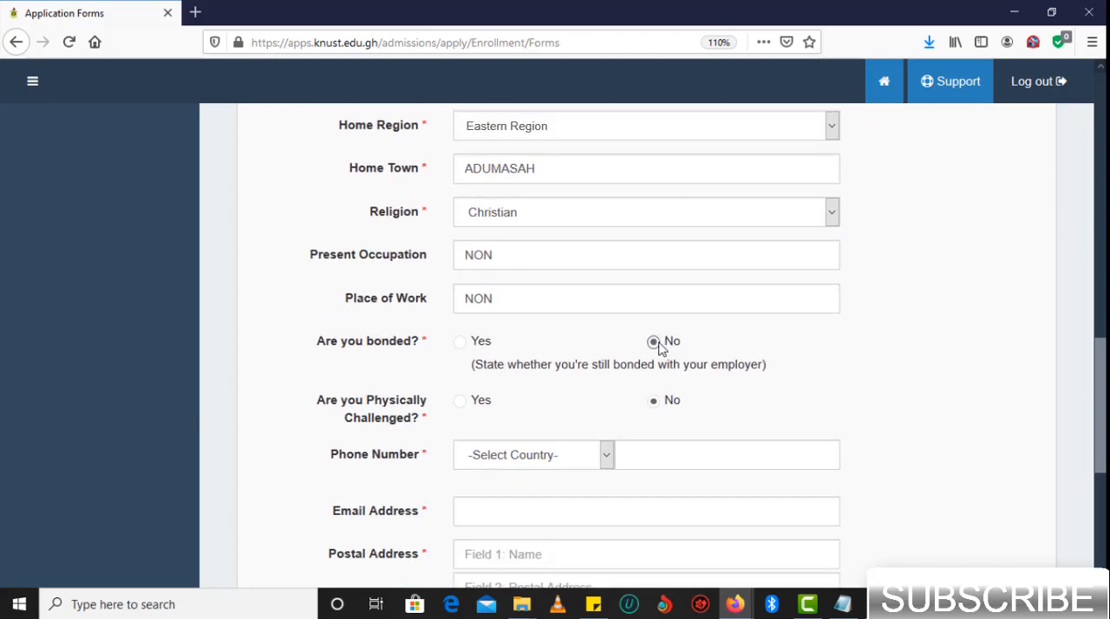
click(654, 404)
- Choose the Ghana (+233) country code and enter the applicant's phone number
click(606, 454)
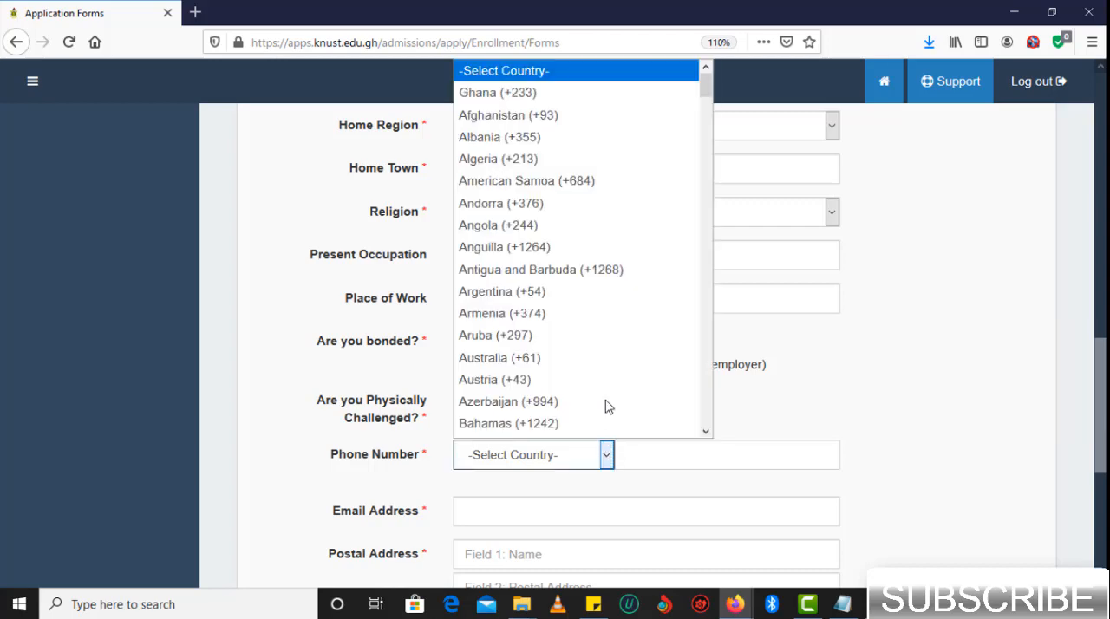
click(552, 95)
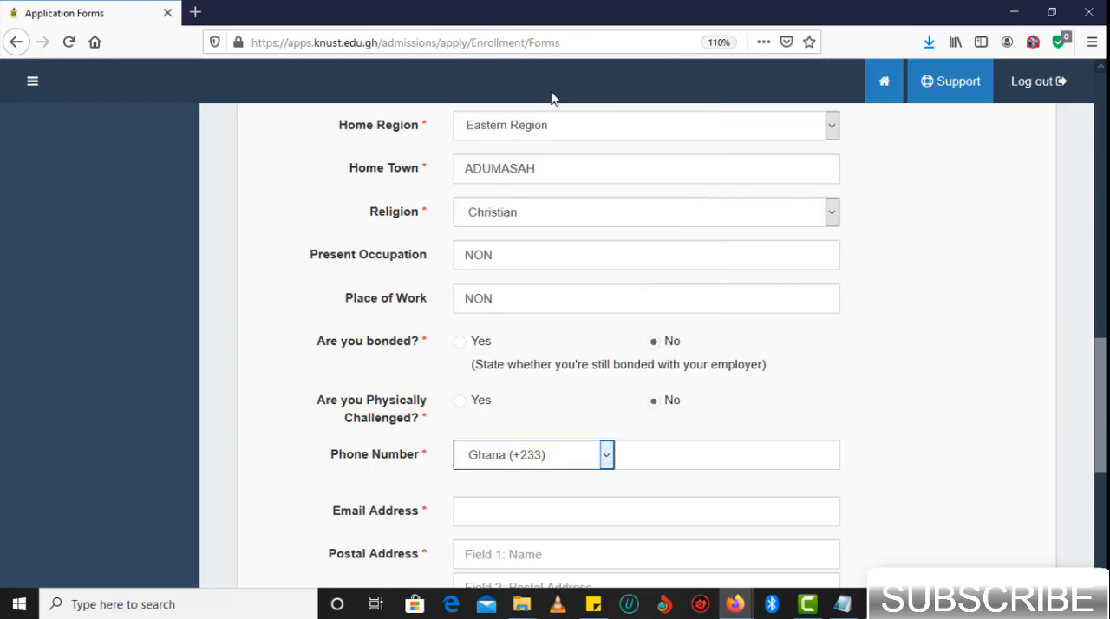
click(660, 455)
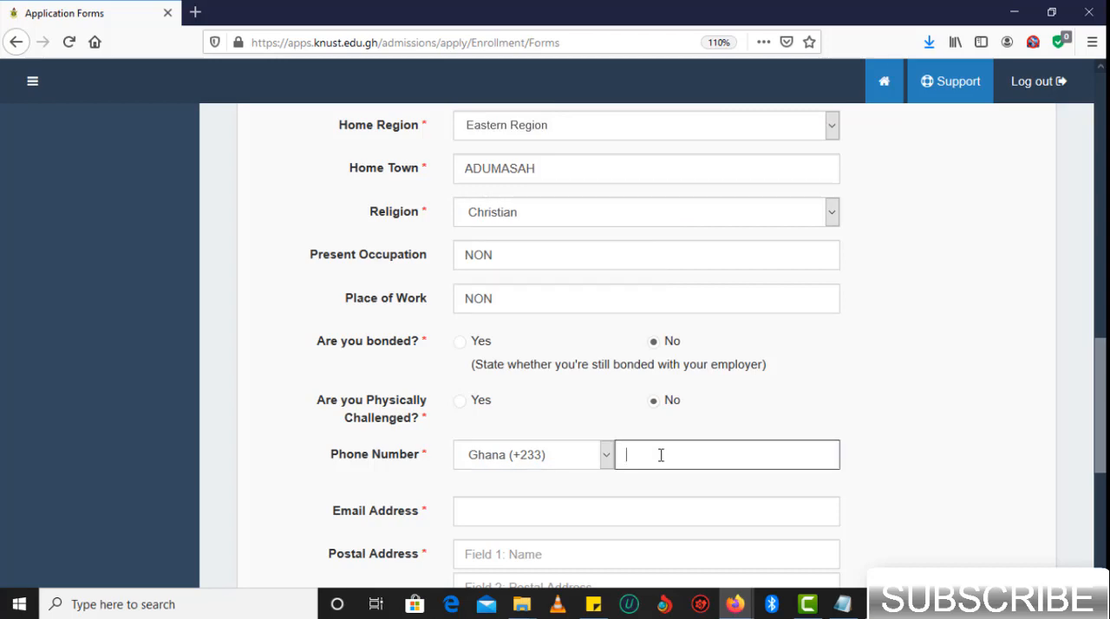
- Enter the applicant's email address
click(522, 515)
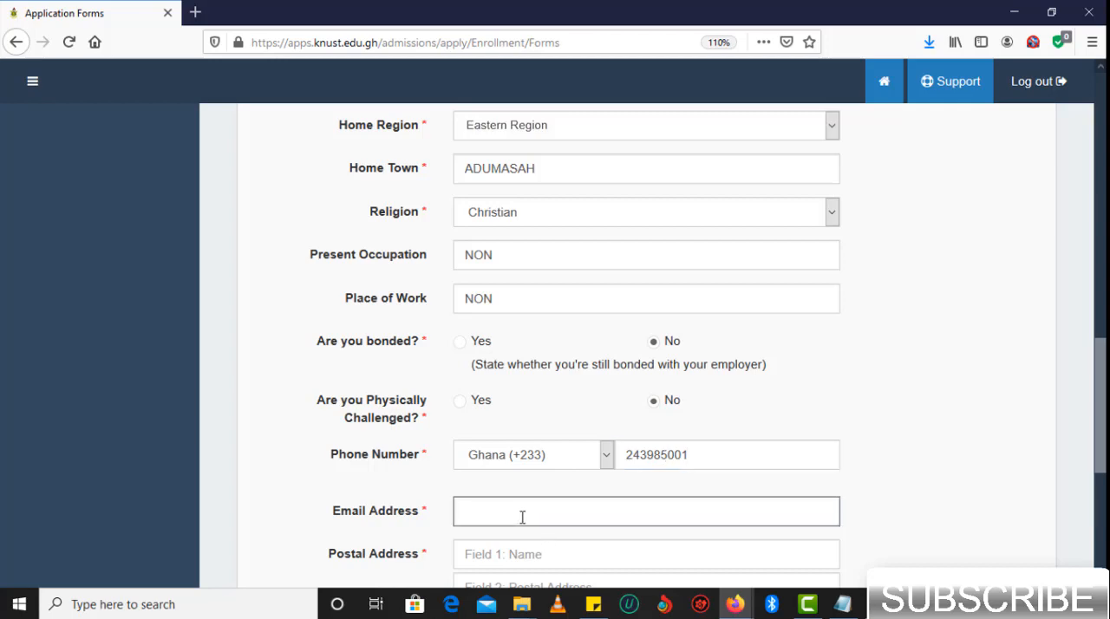
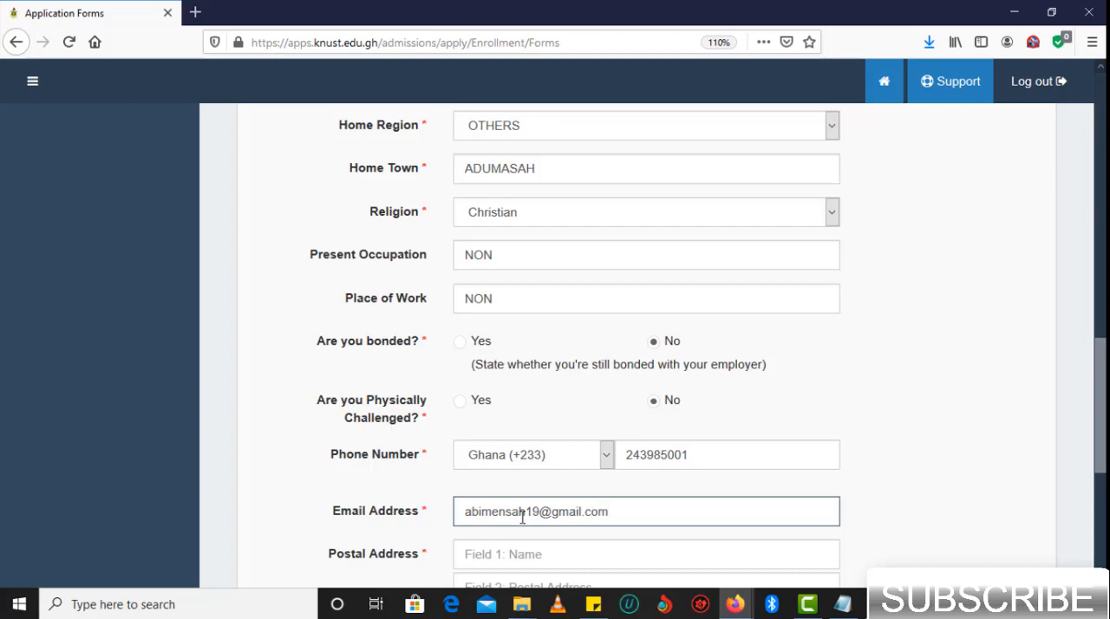
- Fill in the recipient's name and the P.O. box line of the postal address in capital letters
scroll(522, 517, down, 2)
click(637, 357)
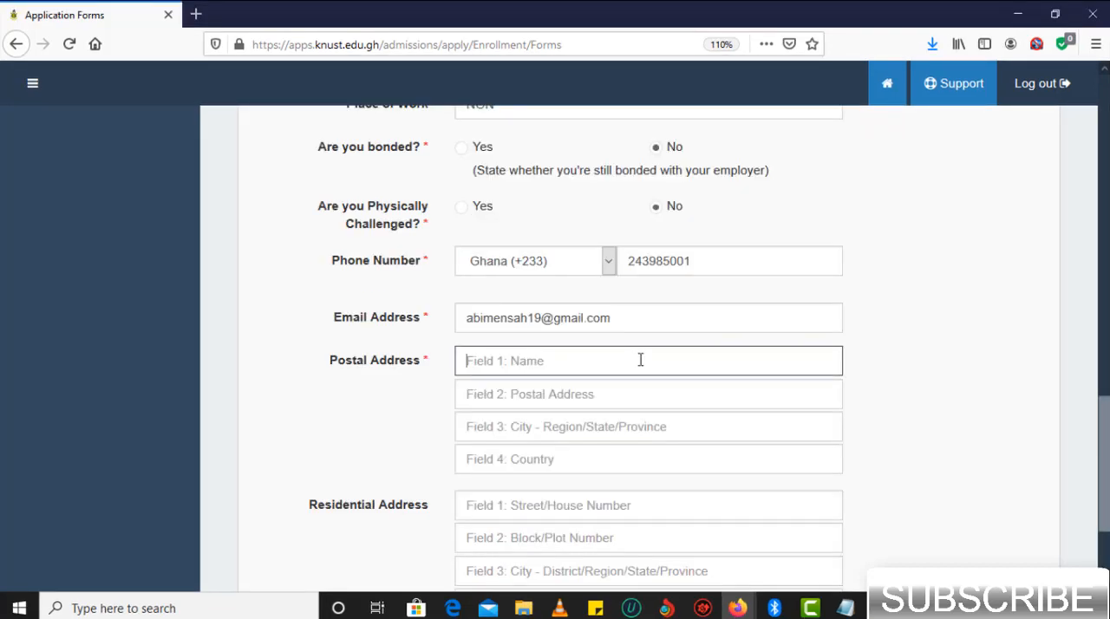
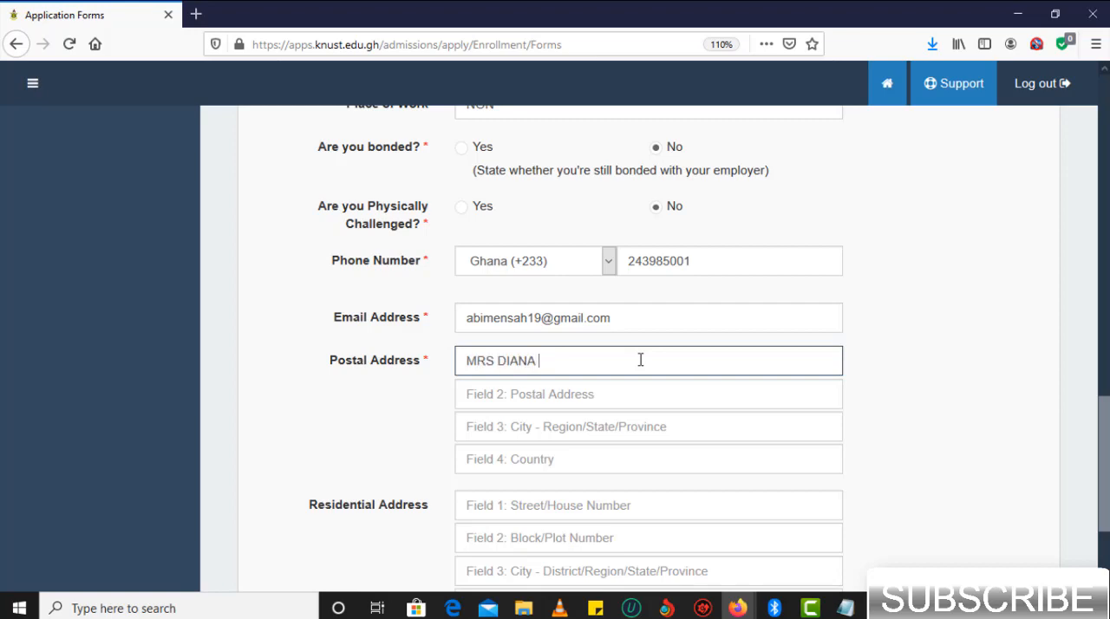
click(596, 385)
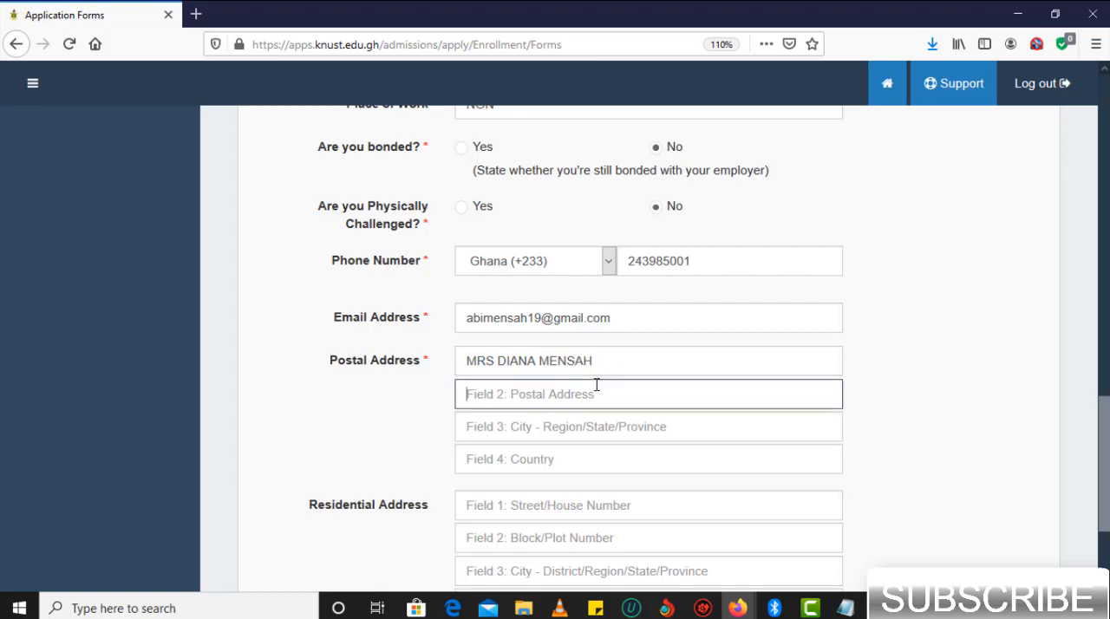
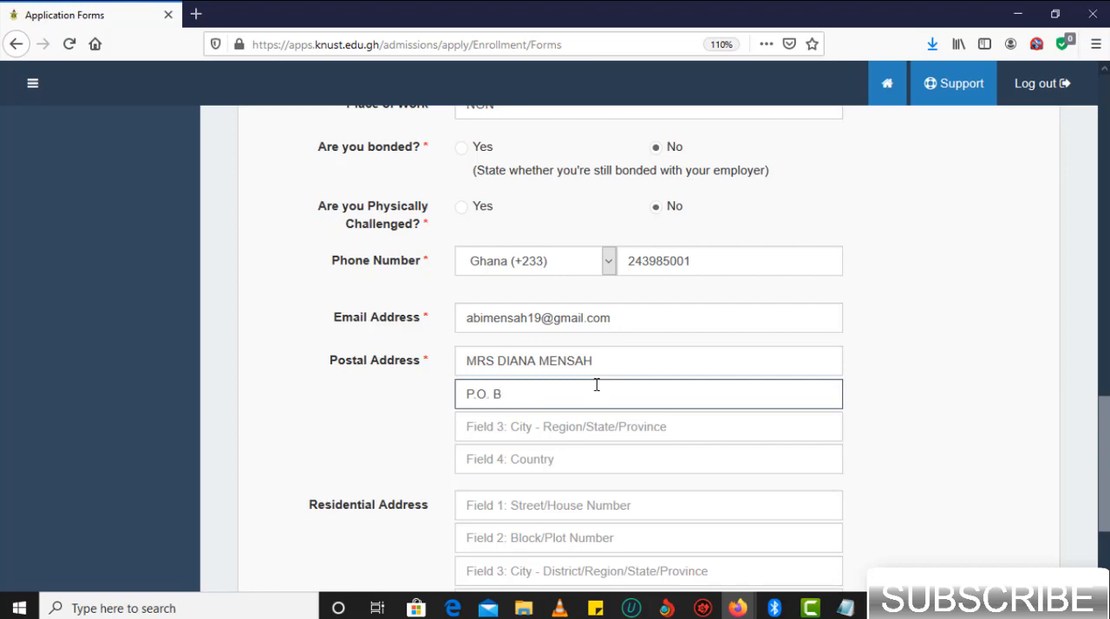
- Complete the postal address with the city and country lines in capital letters
click(539, 437)
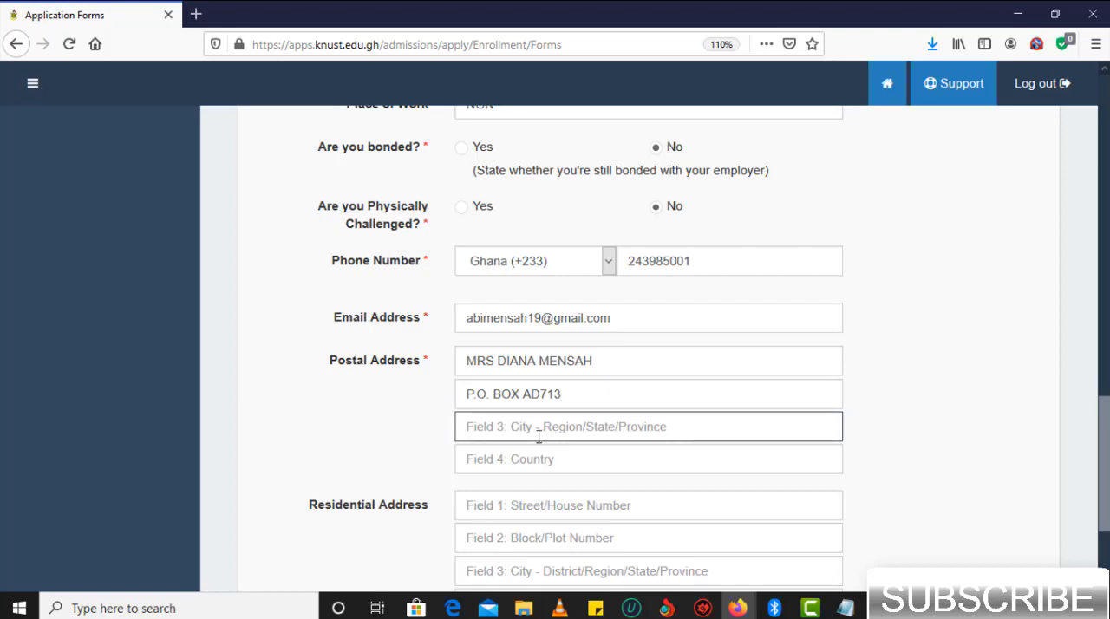
text(ADUS)
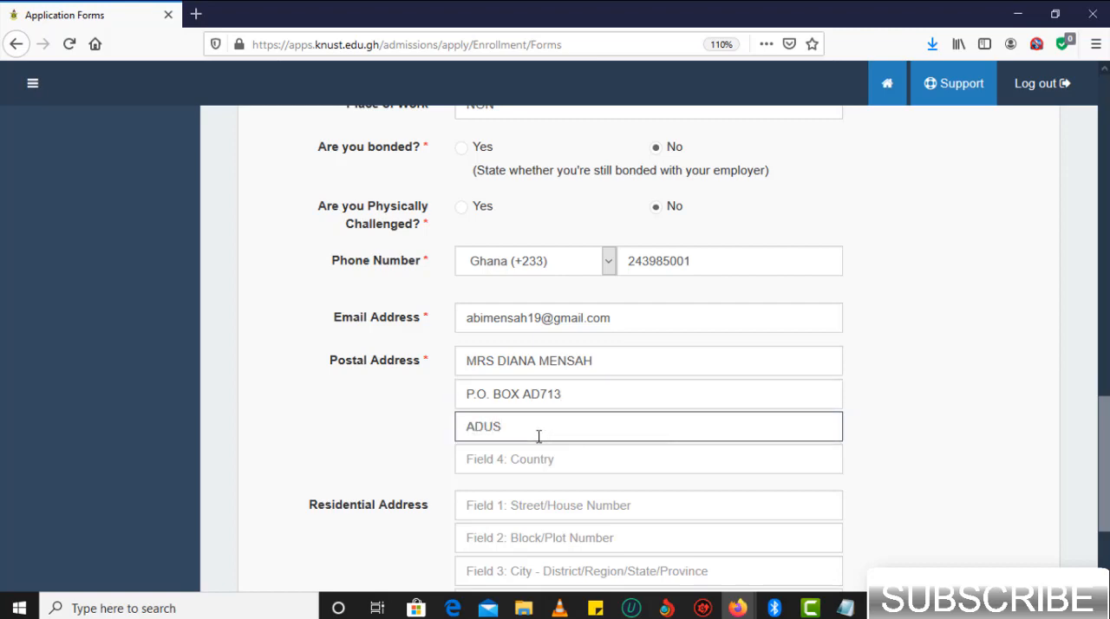
key(BackSpace)
text(MASAH)
click(536, 461)
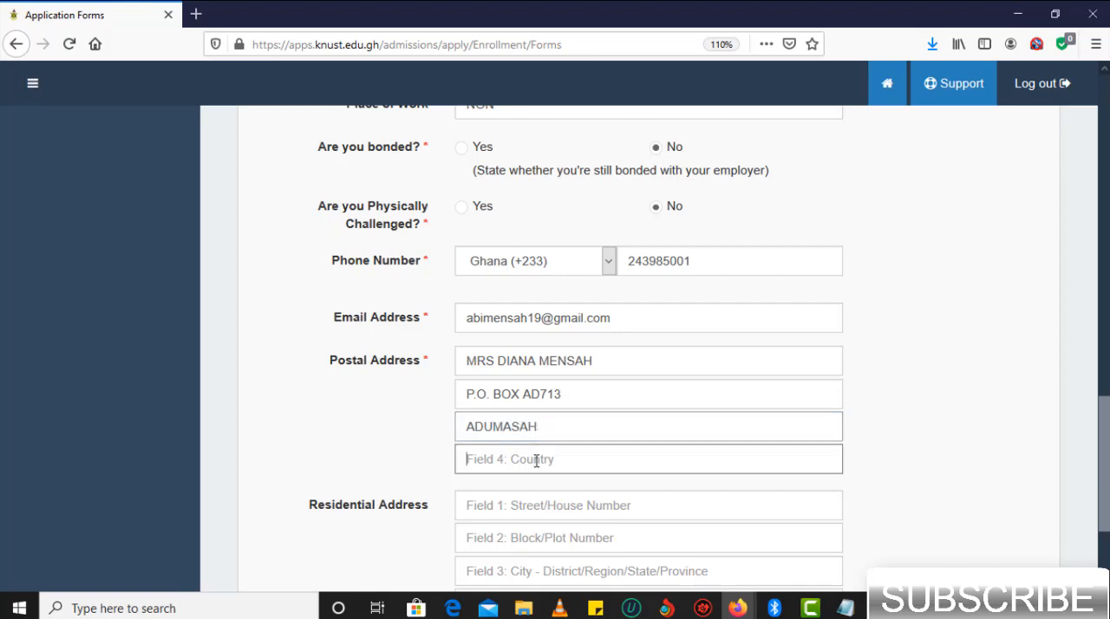
text(GHANA)
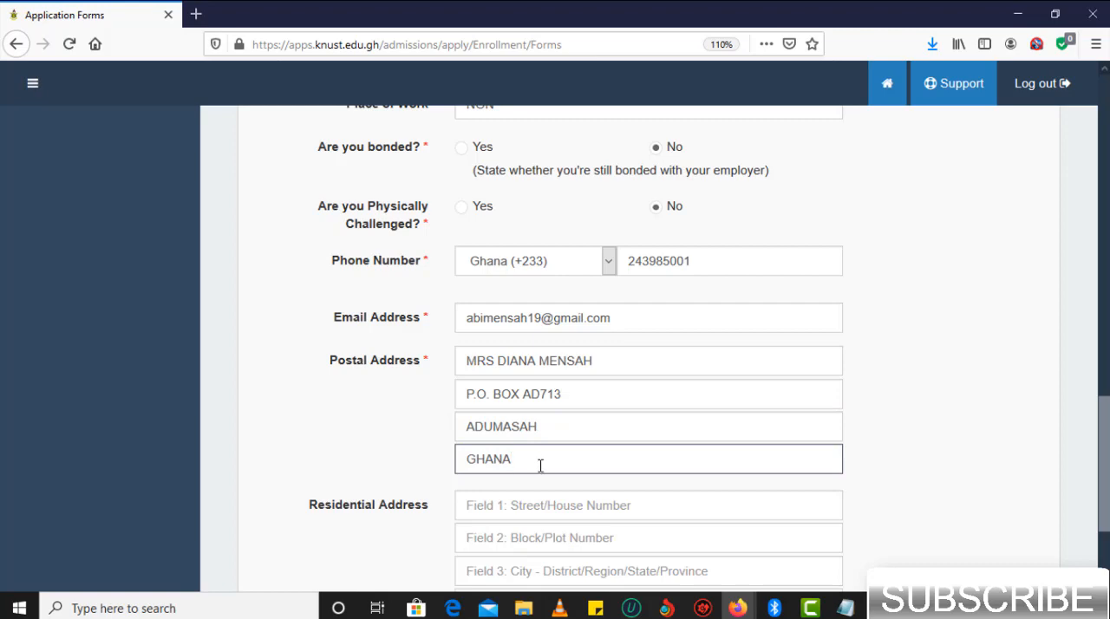
- Set the application mode to WASSCE / SSCE and save the personal information form to proceed
scroll(498, 345, down, 3)
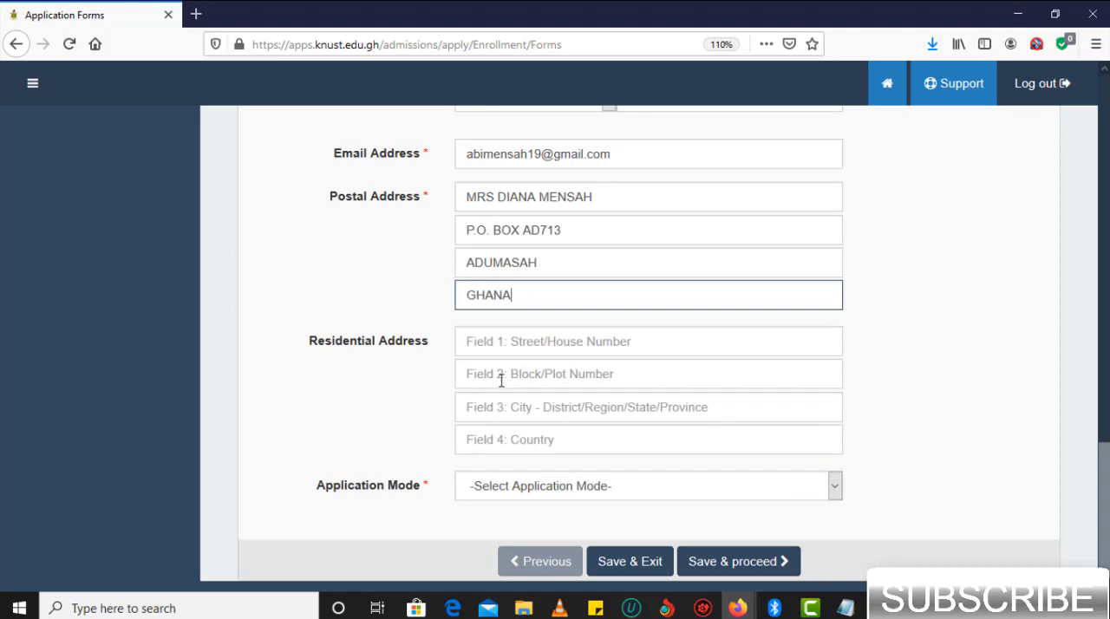
click(598, 489)
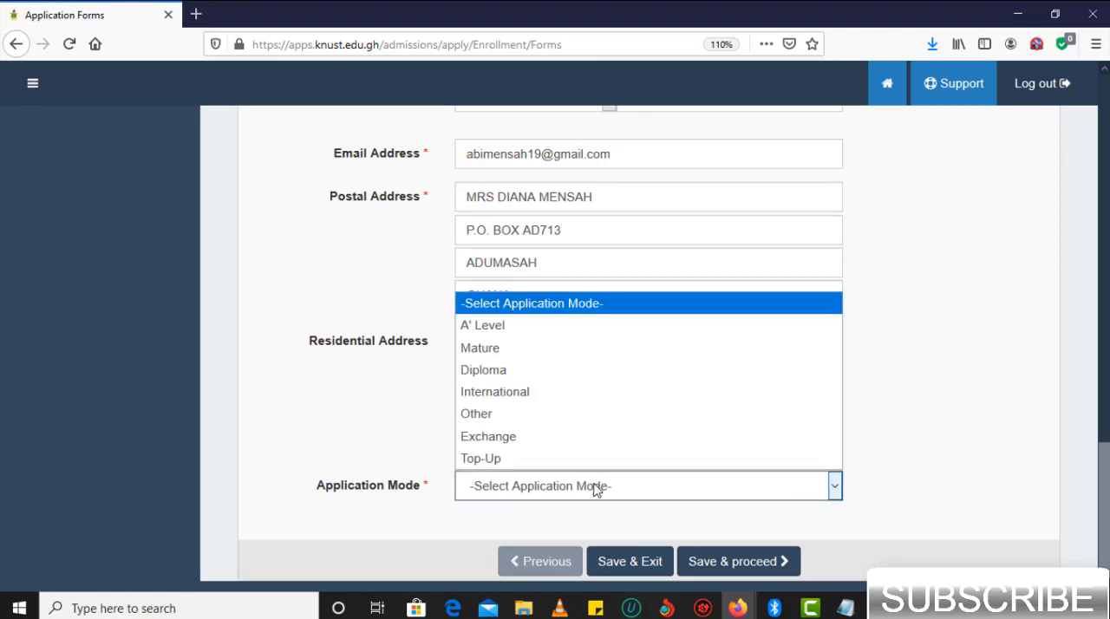
click(594, 415)
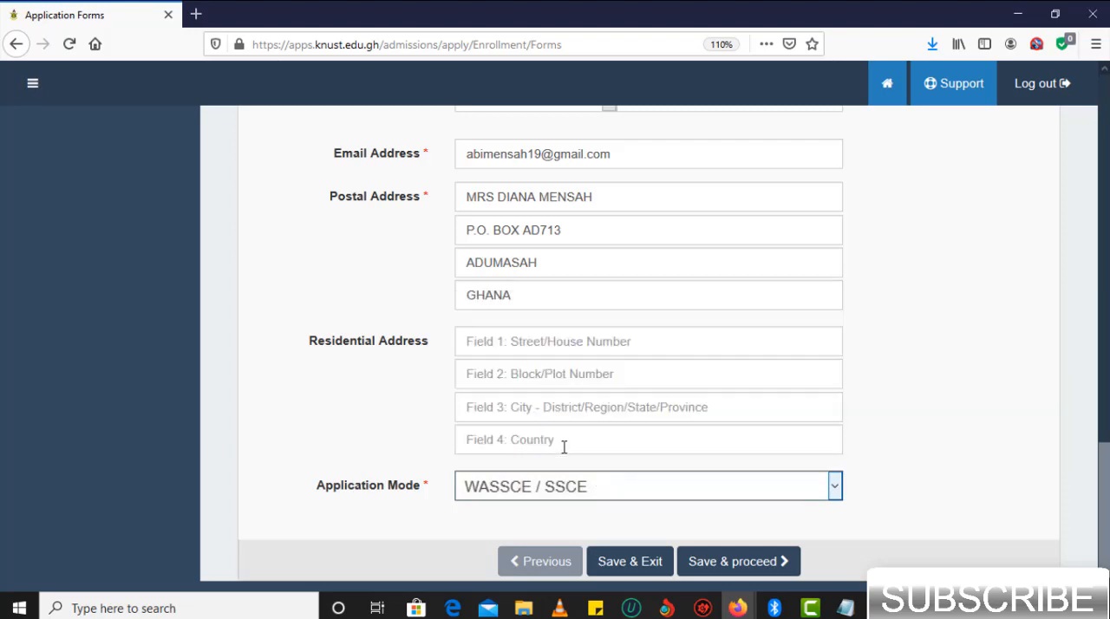
click(724, 561)
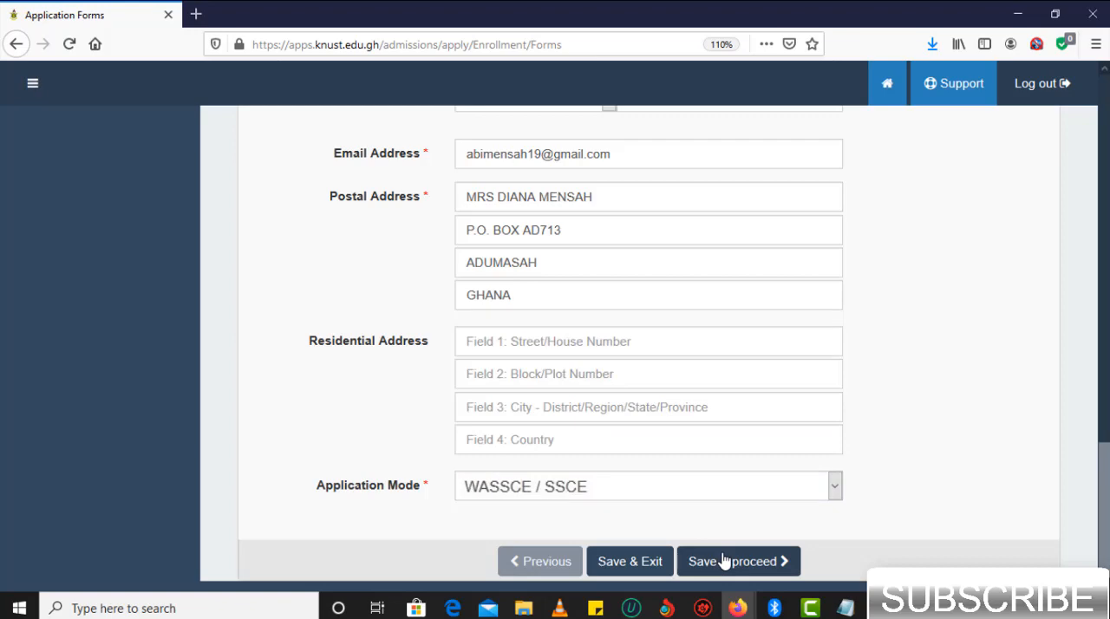
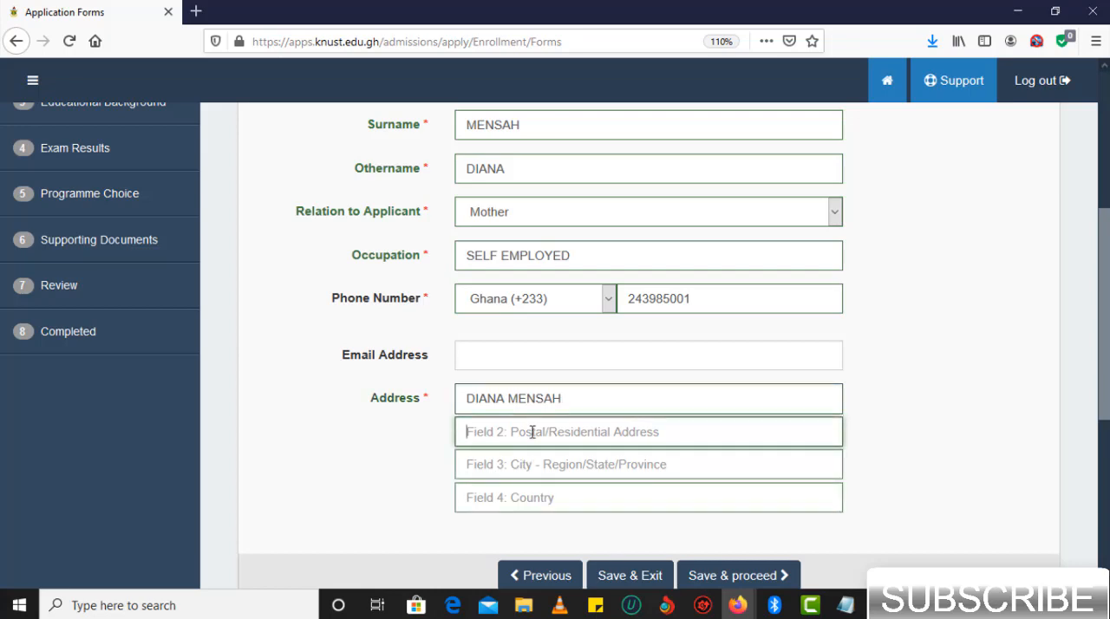
- Complete the guardian's address with the P.O. box, city and country lines in capital letters
click(518, 466)
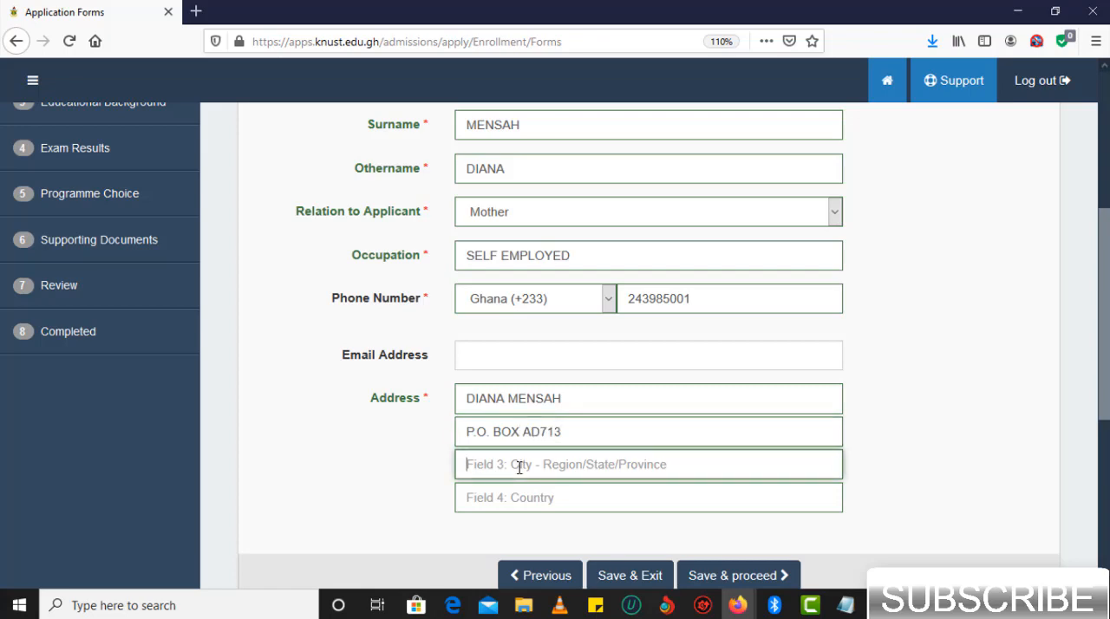
text(ADUMA)
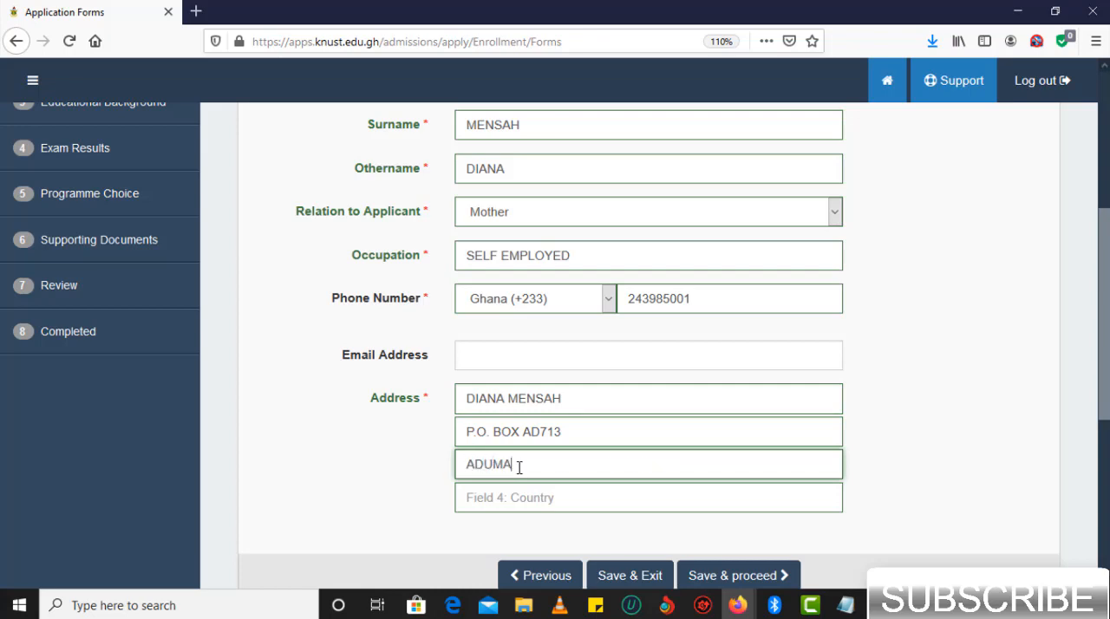
text(SAH)
click(515, 499)
text(GHANA)
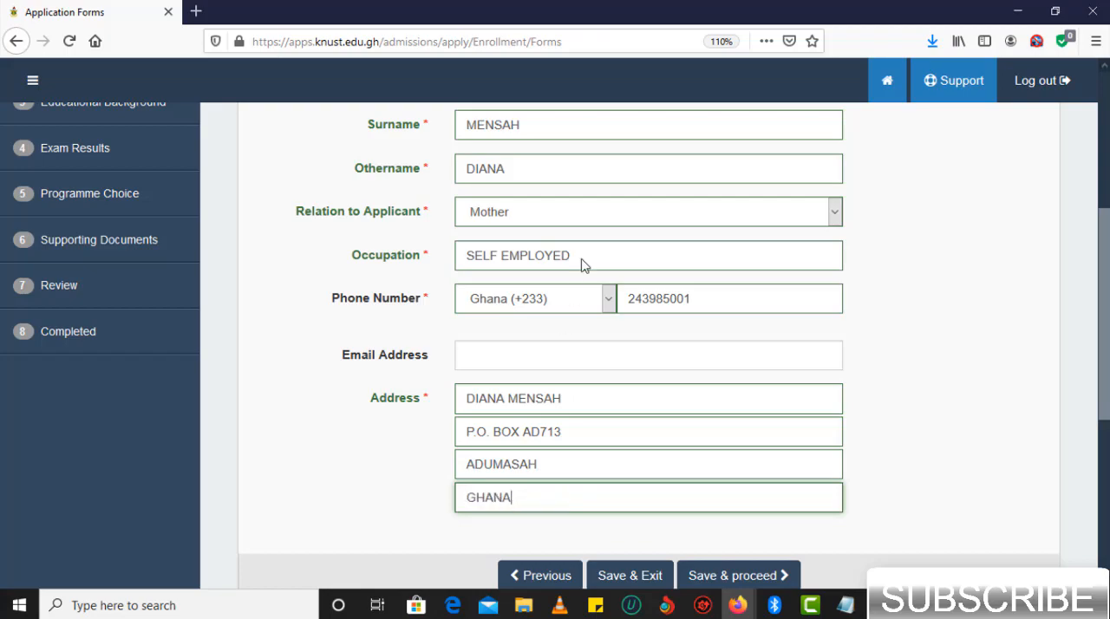
- Check the guardian's details and save the guardian's information form to proceed to the next section
scroll(583, 260, up, 5)
scroll(583, 263, down, 6)
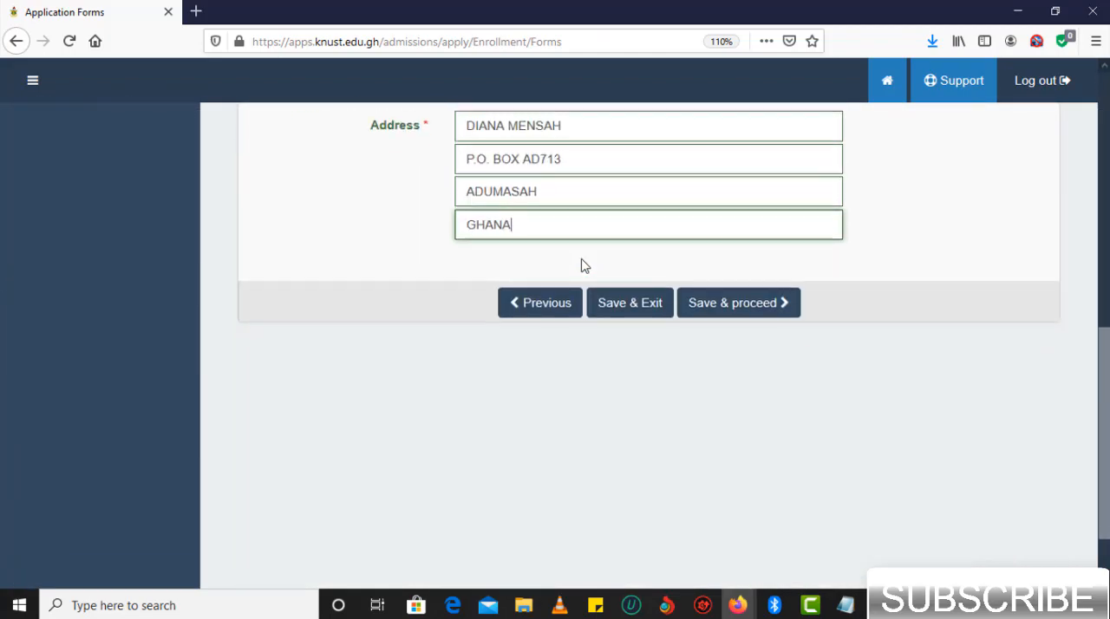
scroll(583, 266, up, 2)
scroll(582, 266, up, 1)
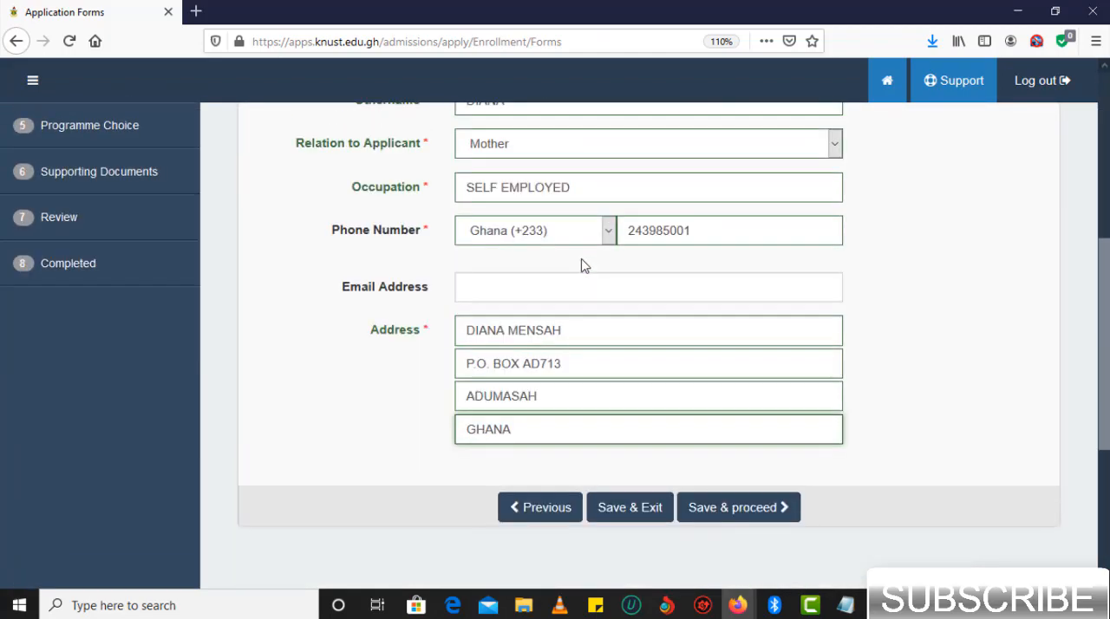
click(751, 510)
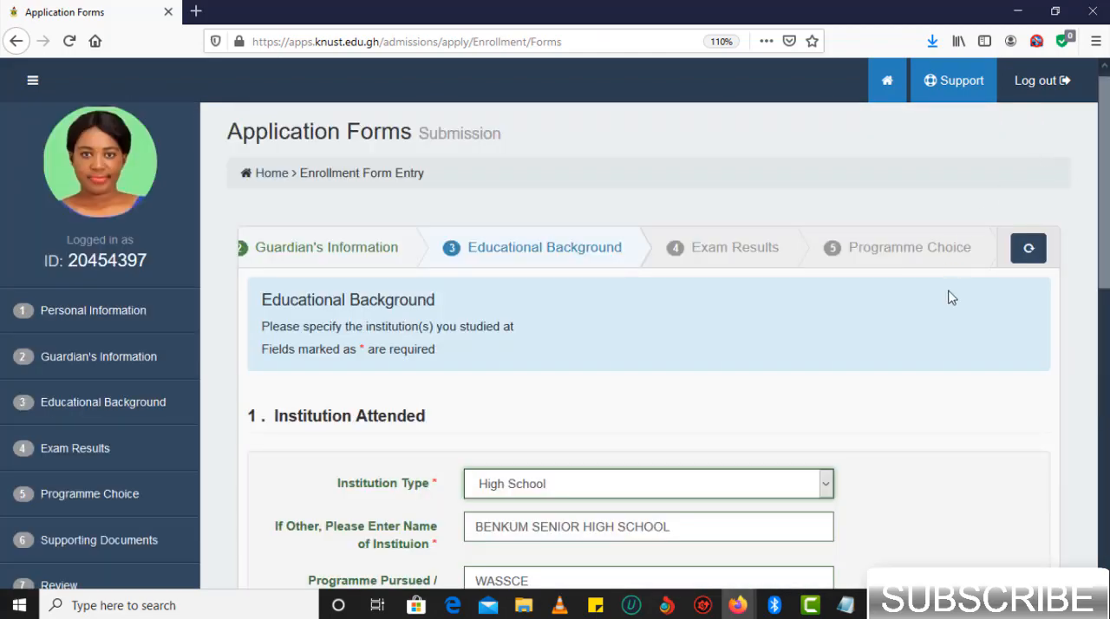
- Review the prefilled high school entry in the educational background form and save it to proceed
scroll(862, 397, down, 1)
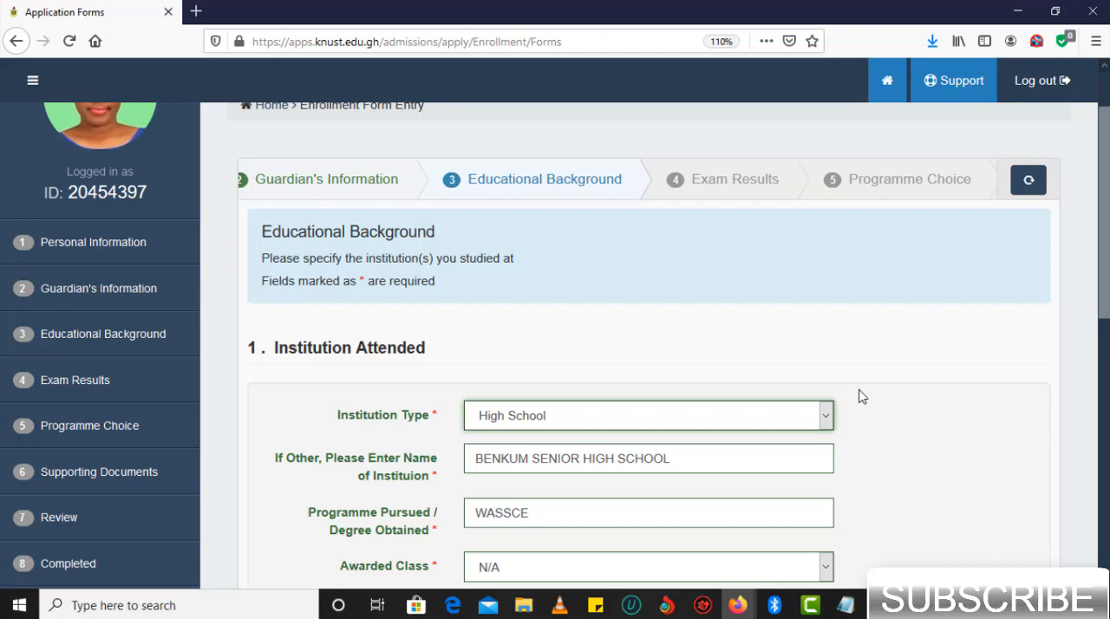
scroll(862, 397, down, 1)
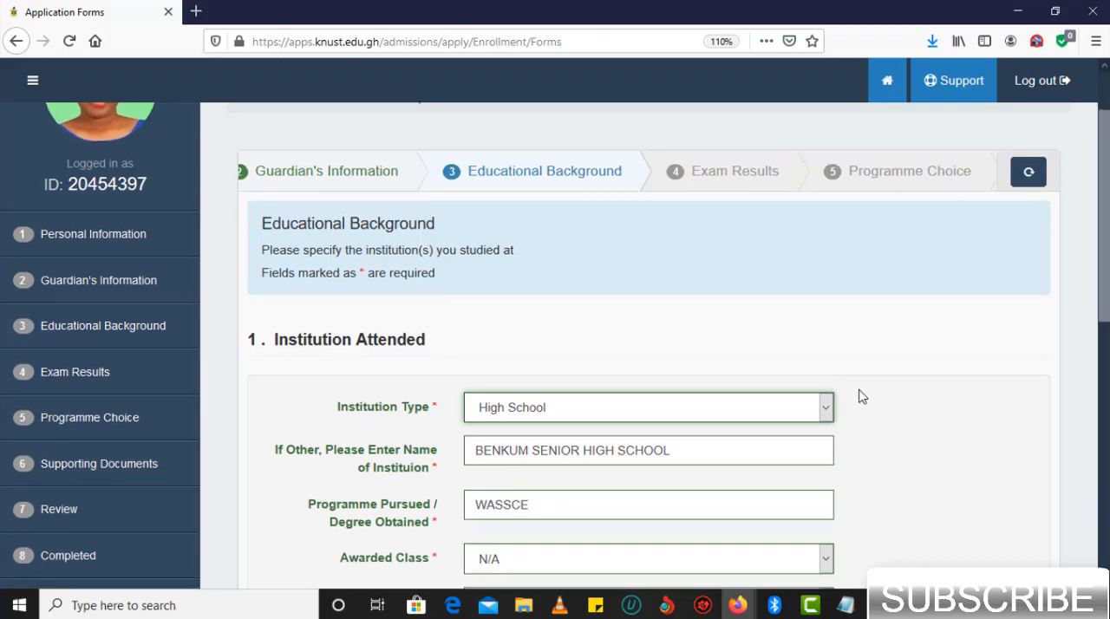
scroll(862, 396, down, 5)
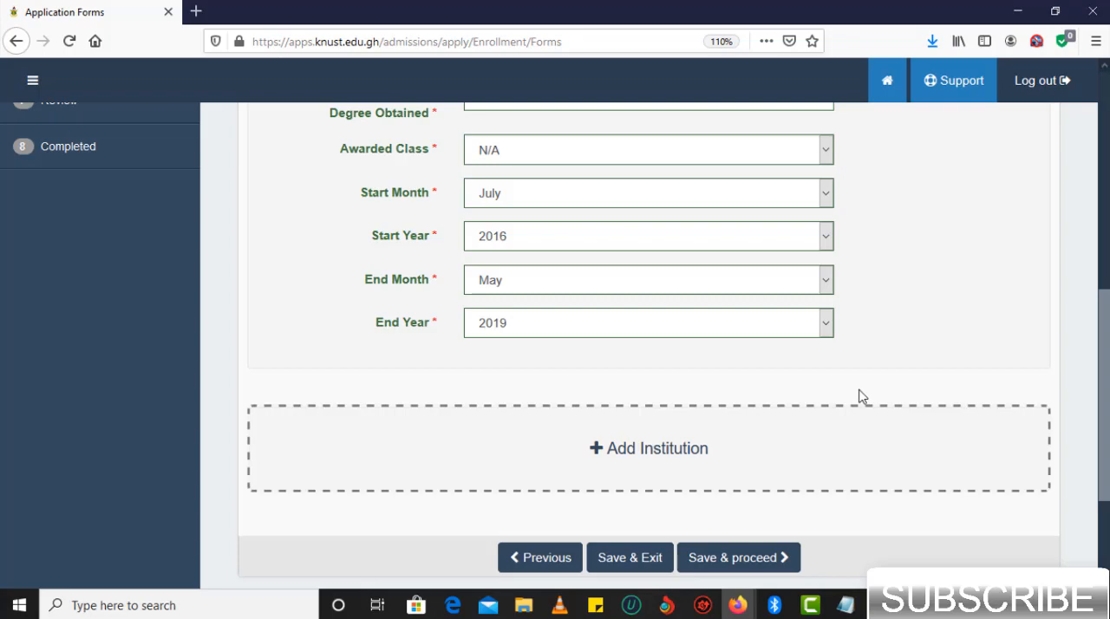
scroll(862, 396, up, 3)
scroll(862, 396, down, 2)
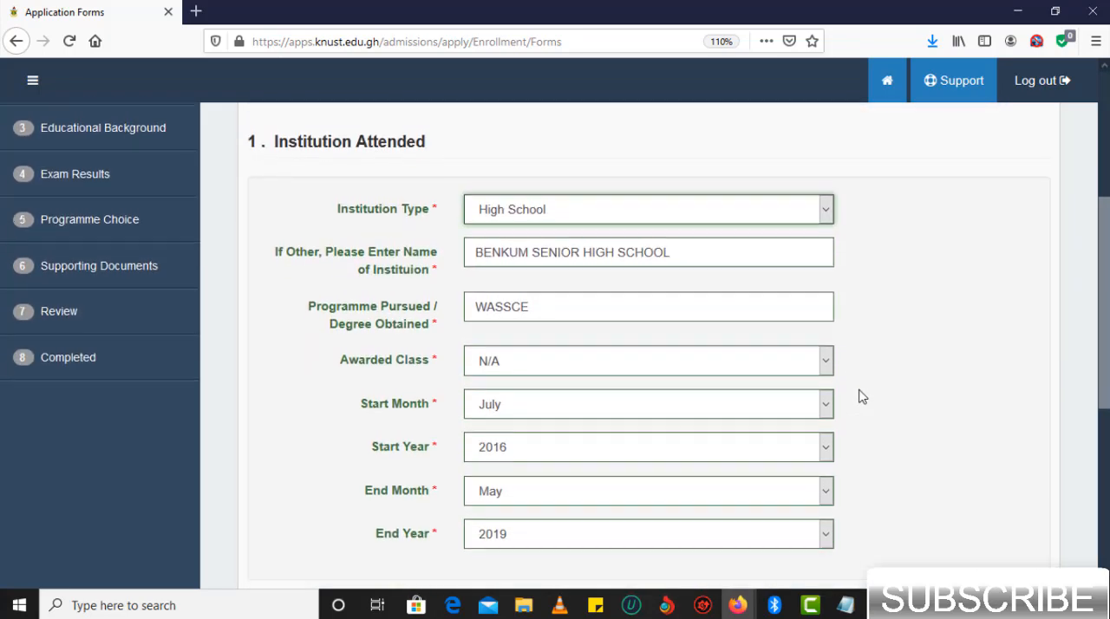
scroll(862, 396, up, 3)
scroll(862, 397, down, 3)
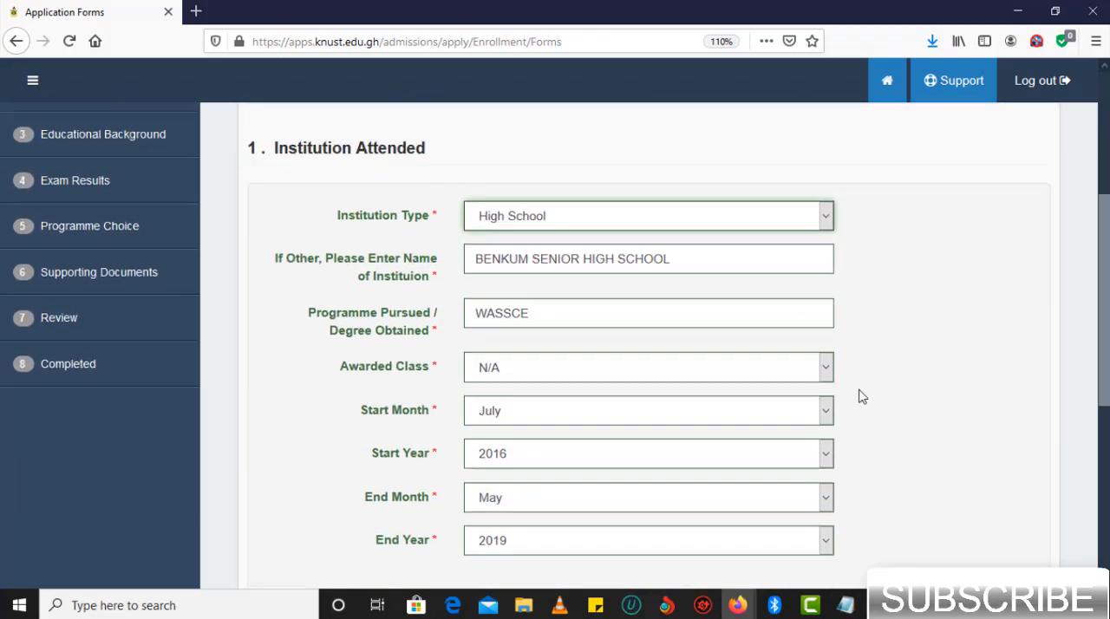
scroll(862, 396, down, 1)
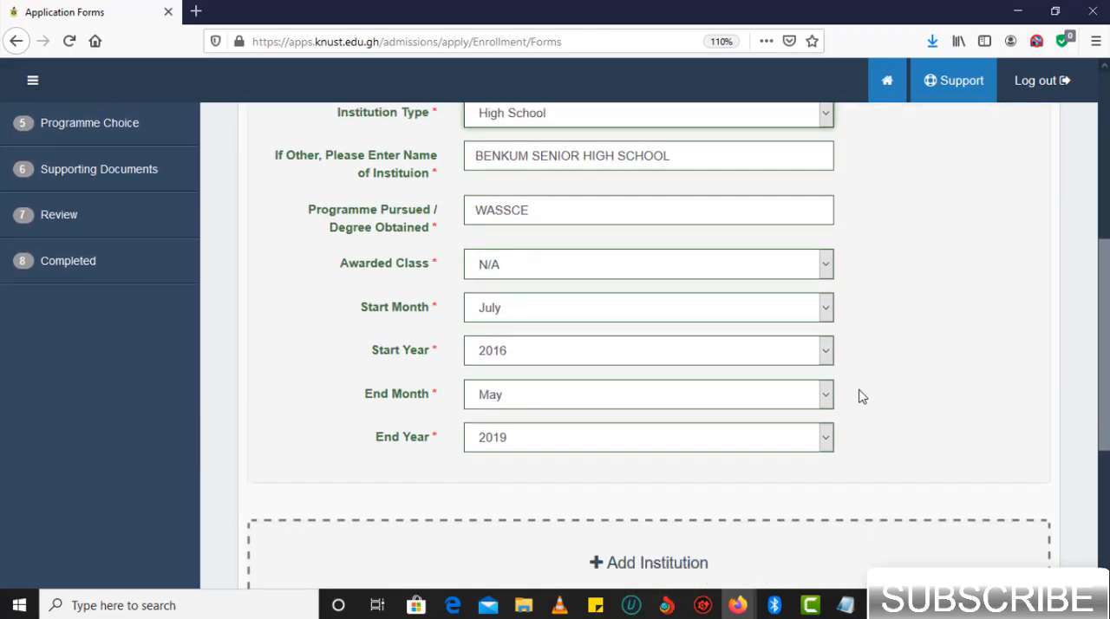
scroll(862, 396, down, 2)
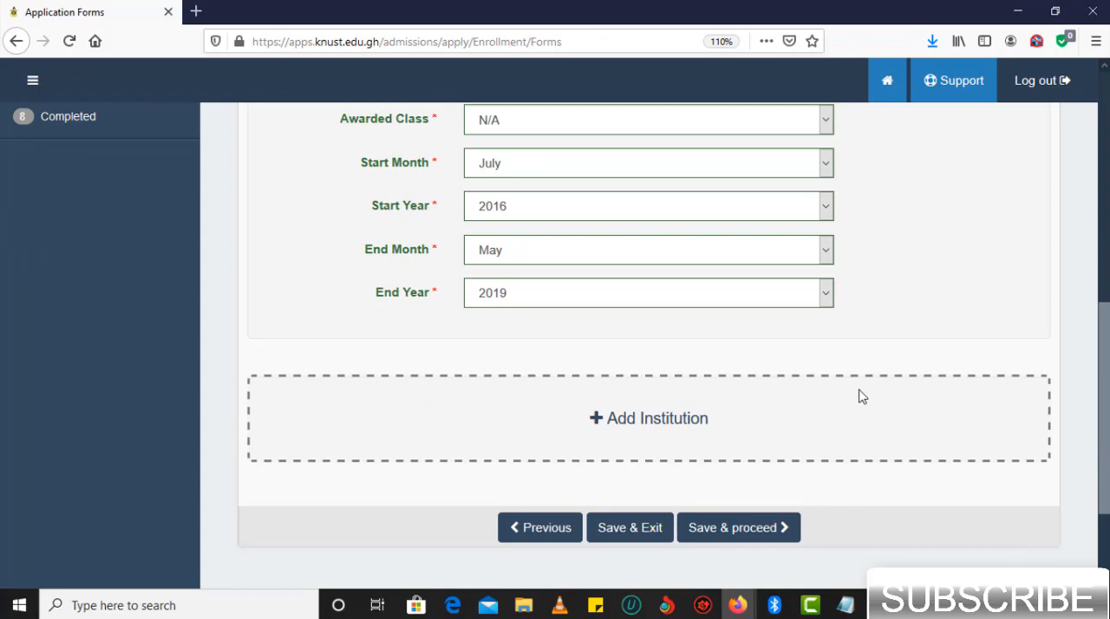
click(727, 528)
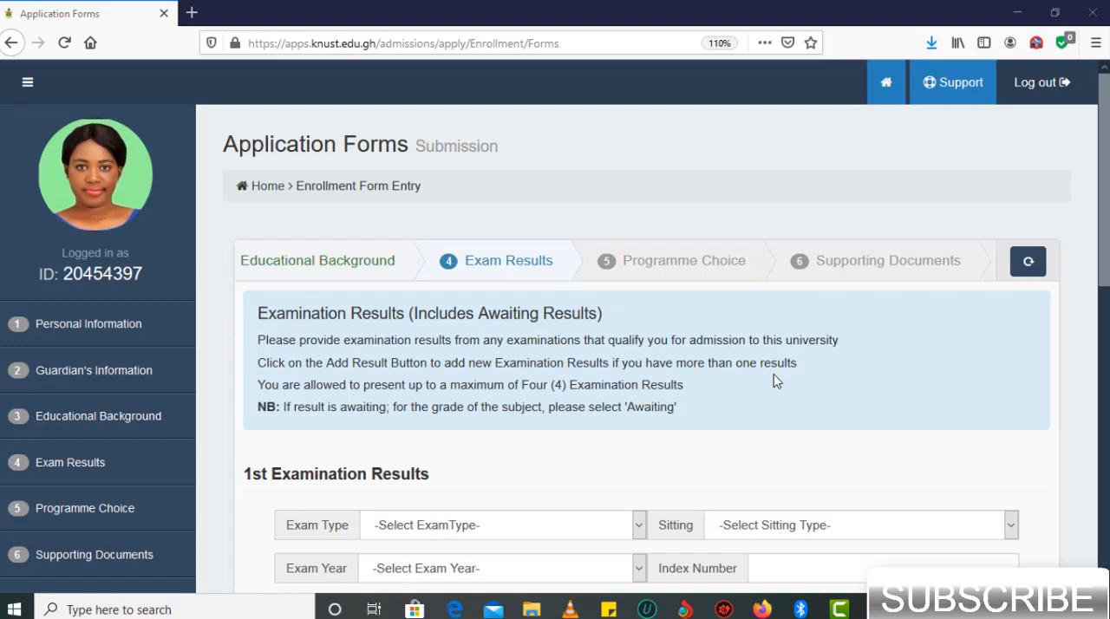
- Set the first examination result's exam type to WASSCE (GHANAIAN) and its sitting to Nov/Dec (Private)
scroll(775, 380, down, 1)
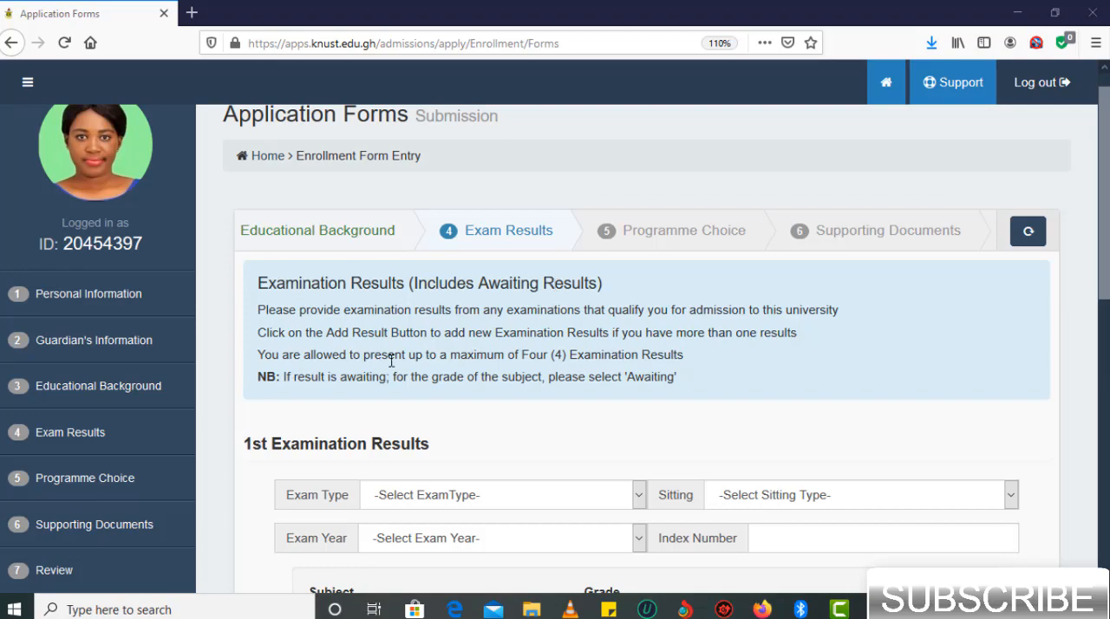
scroll(391, 362, down, 5)
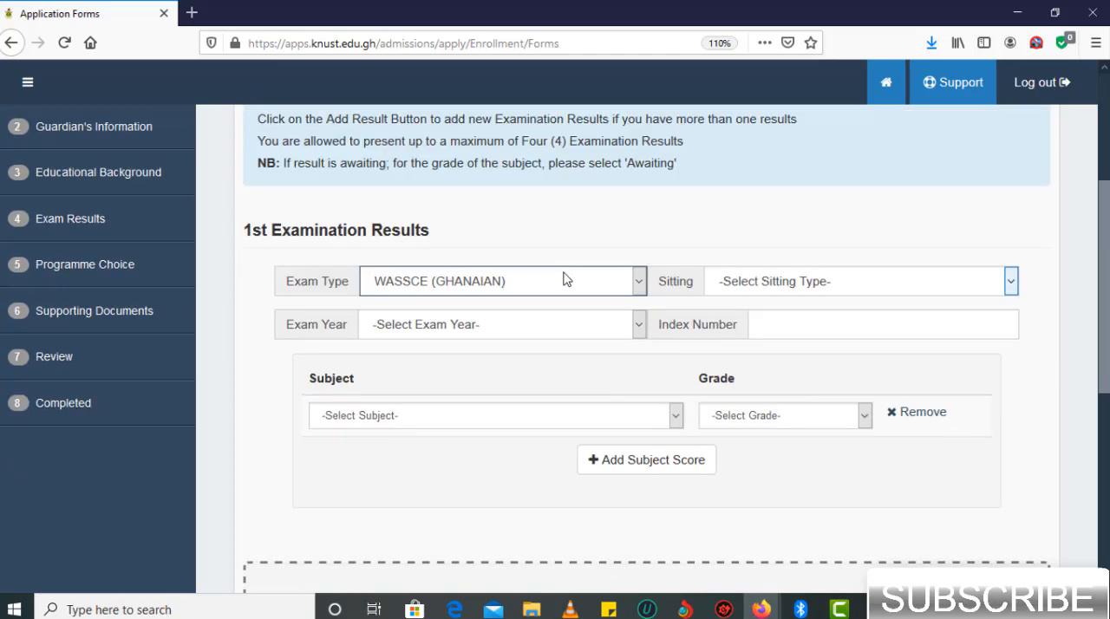
click(570, 277)
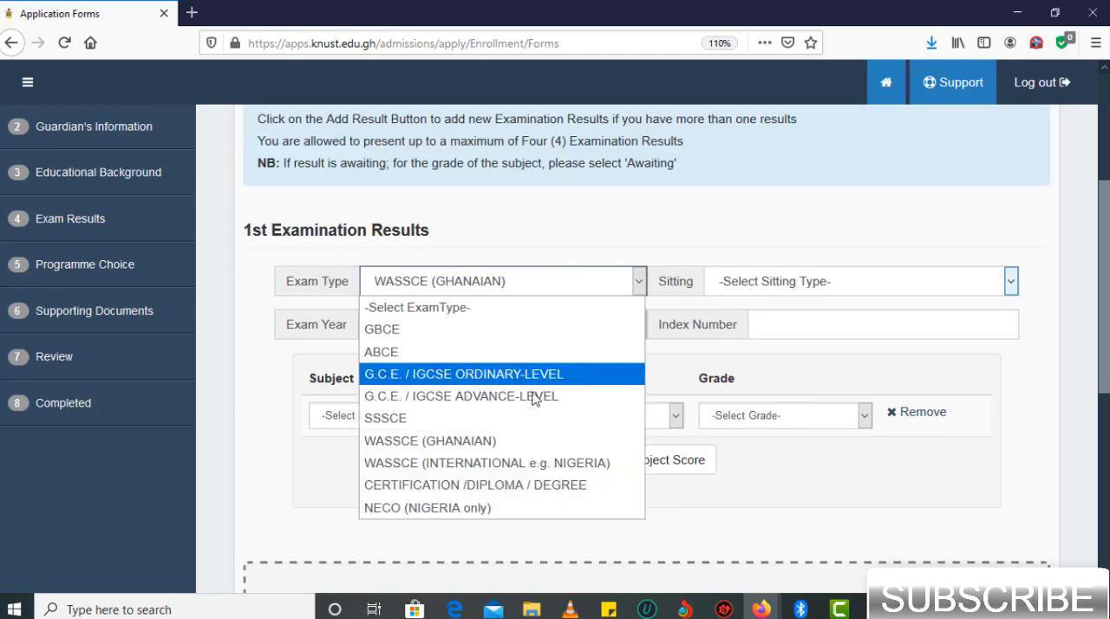
click(525, 440)
click(848, 283)
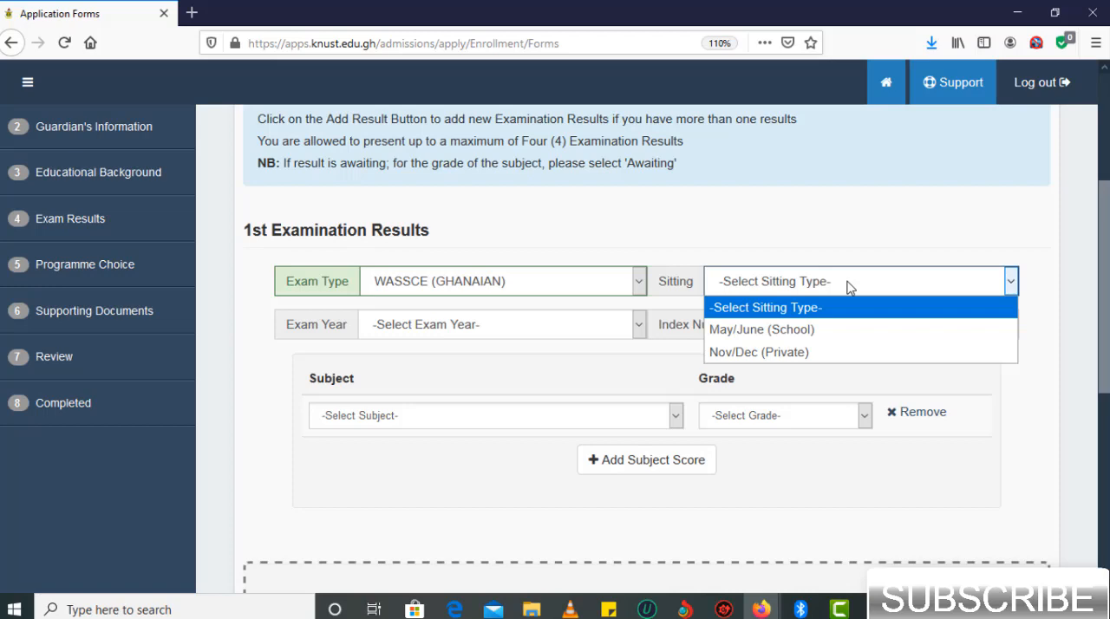
click(831, 350)
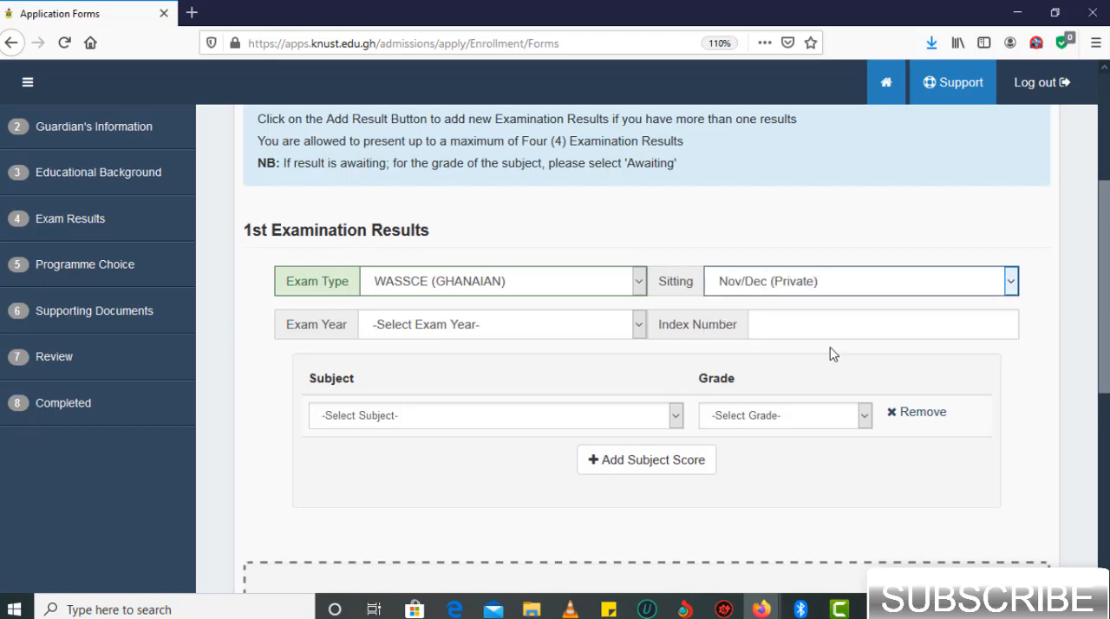
- Set the exam year of the first result to 2018 and enter the candidate's index number
click(637, 326)
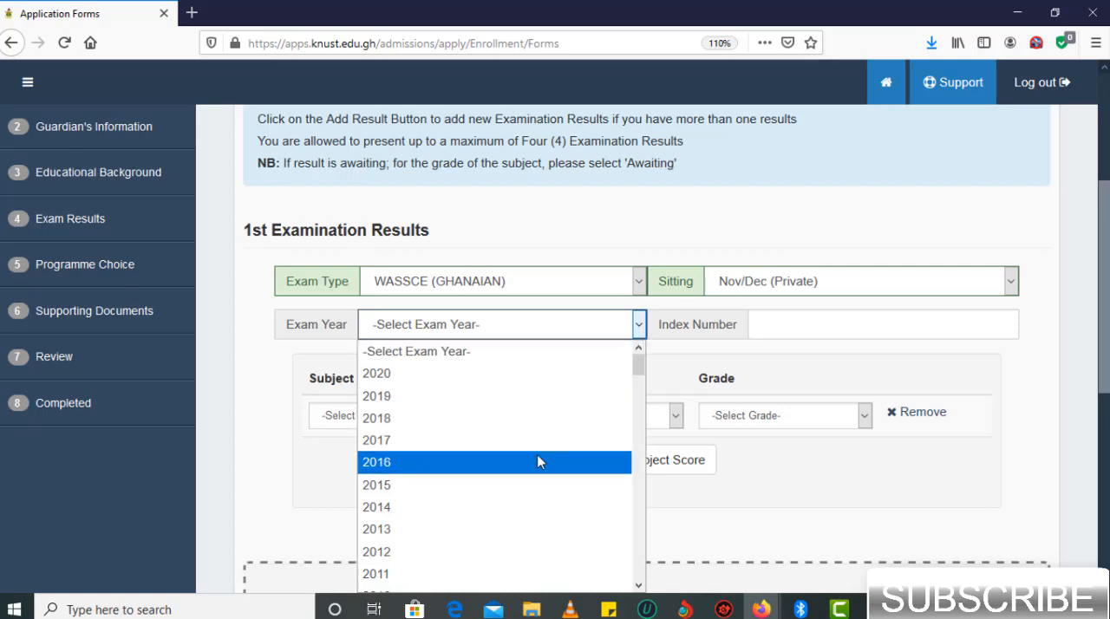
click(558, 419)
click(795, 329)
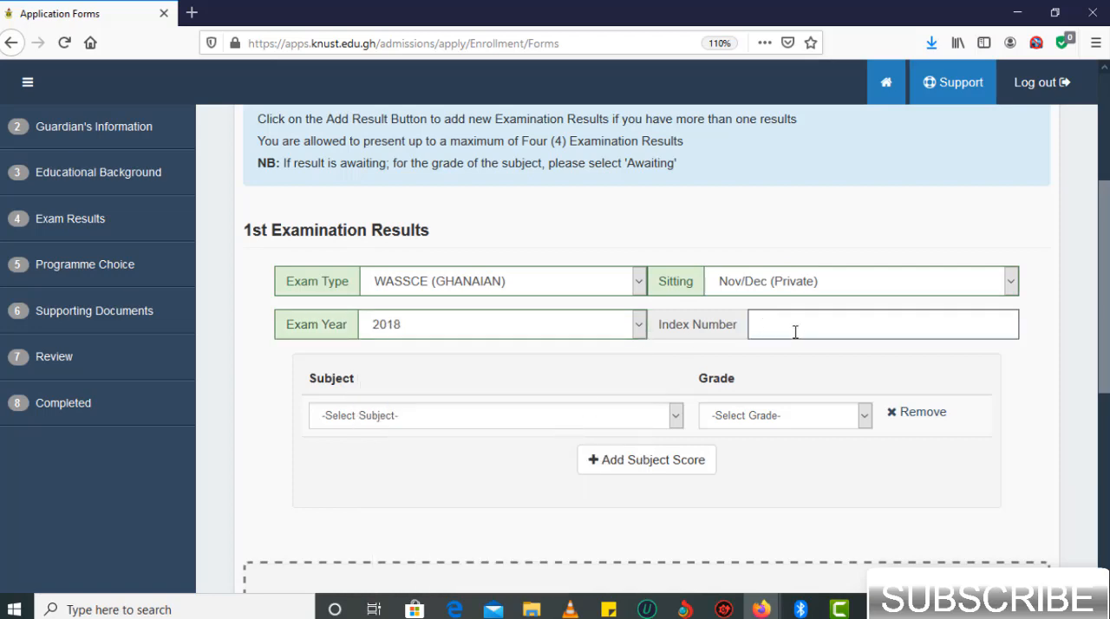
key(Tab)
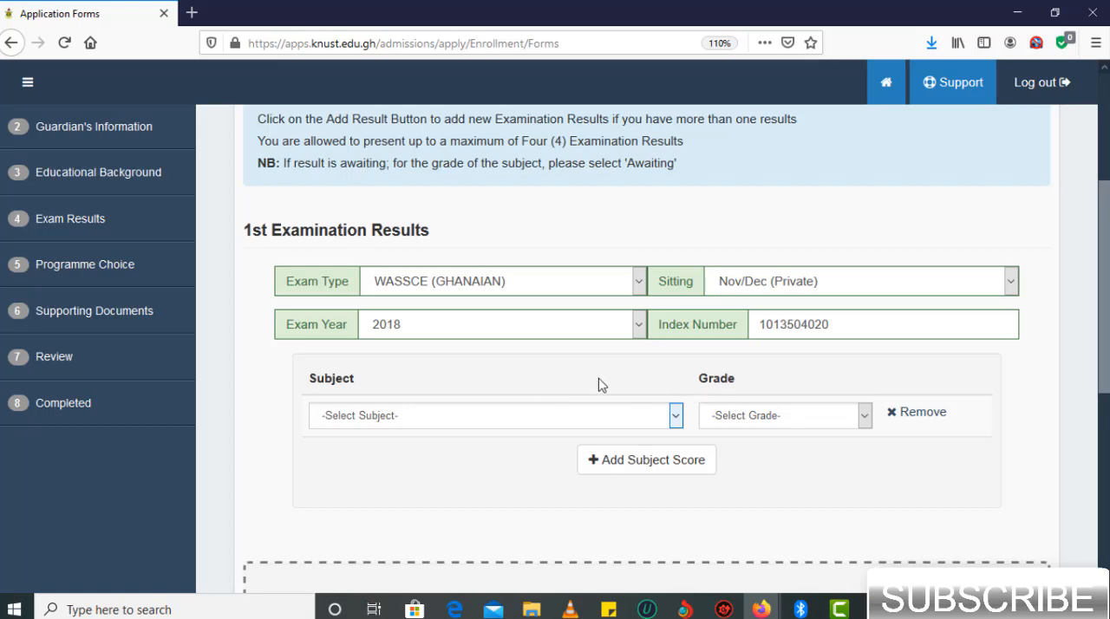
- Fill the first subject row with English Language and the grade B2
click(583, 421)
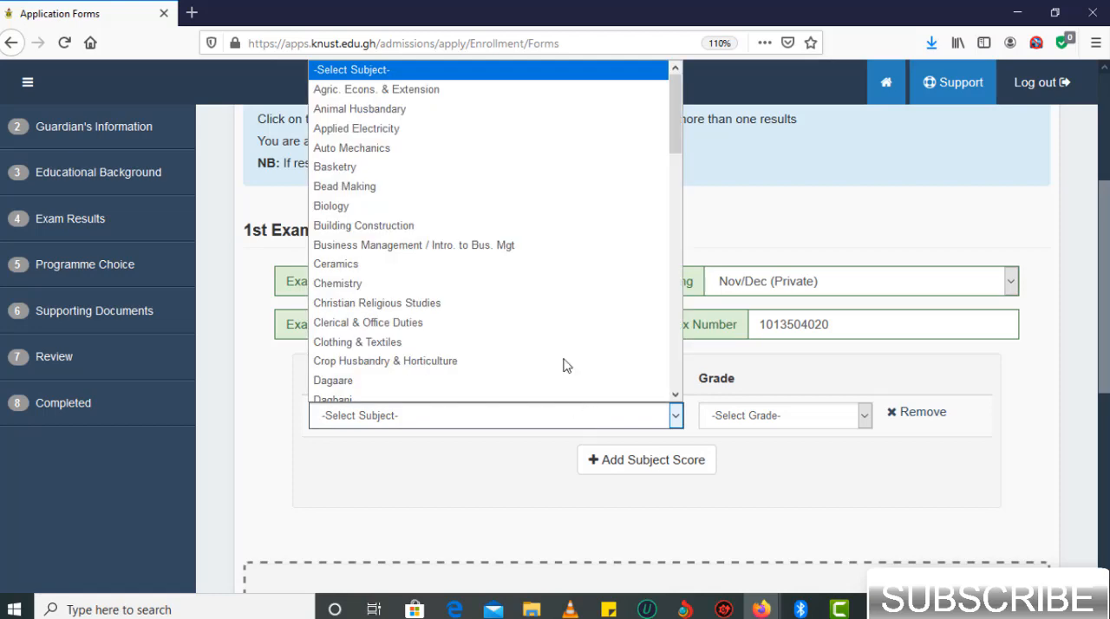
scroll(555, 347, down, 10)
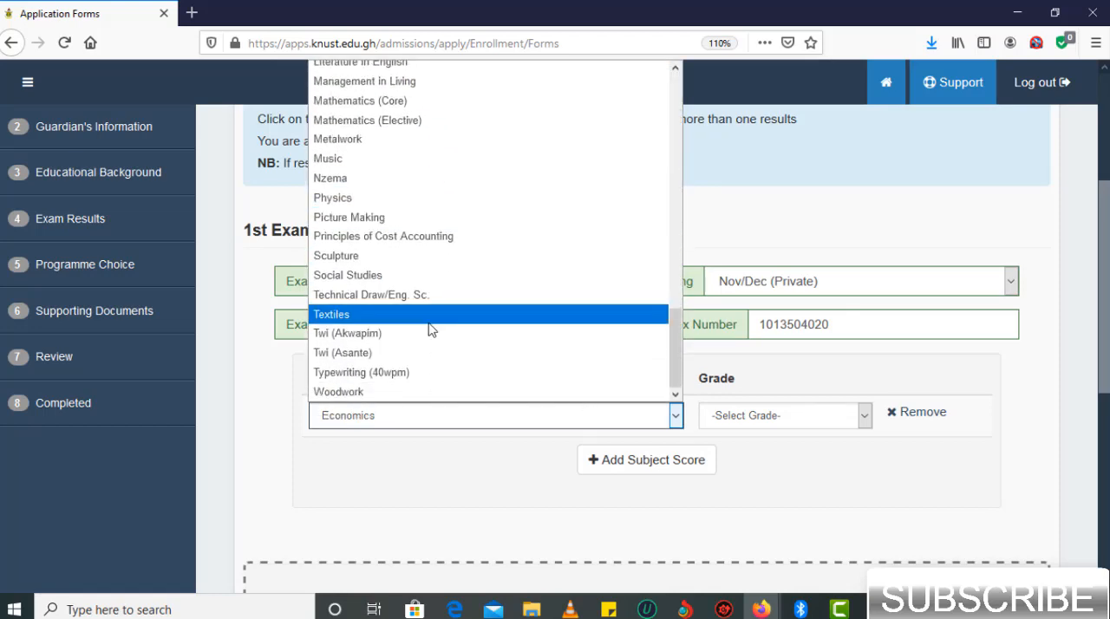
scroll(430, 328, up, 5)
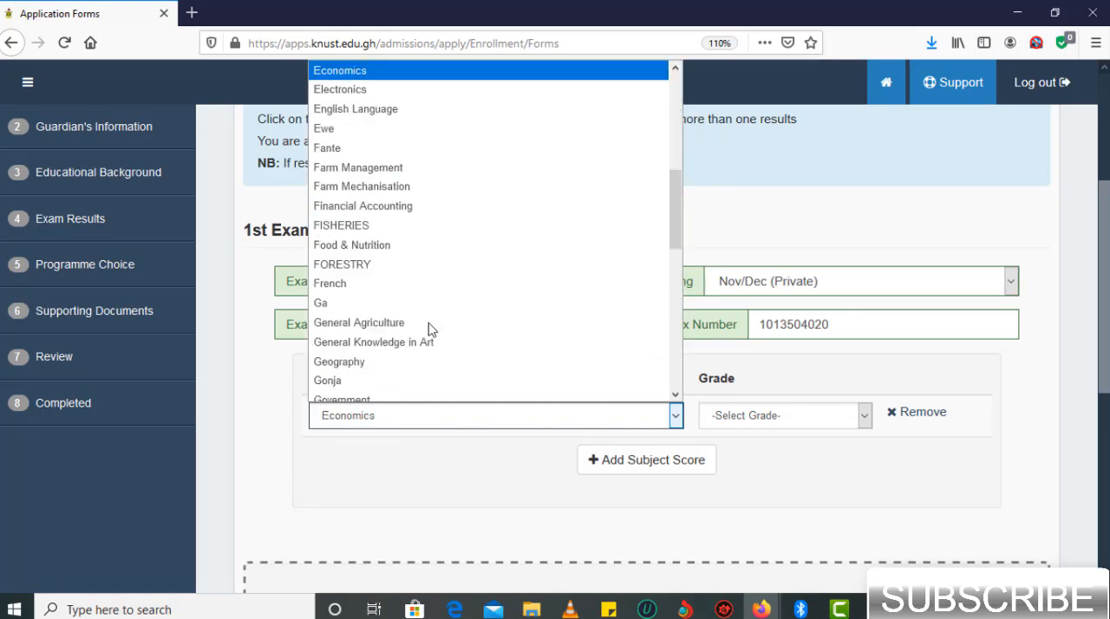
click(384, 110)
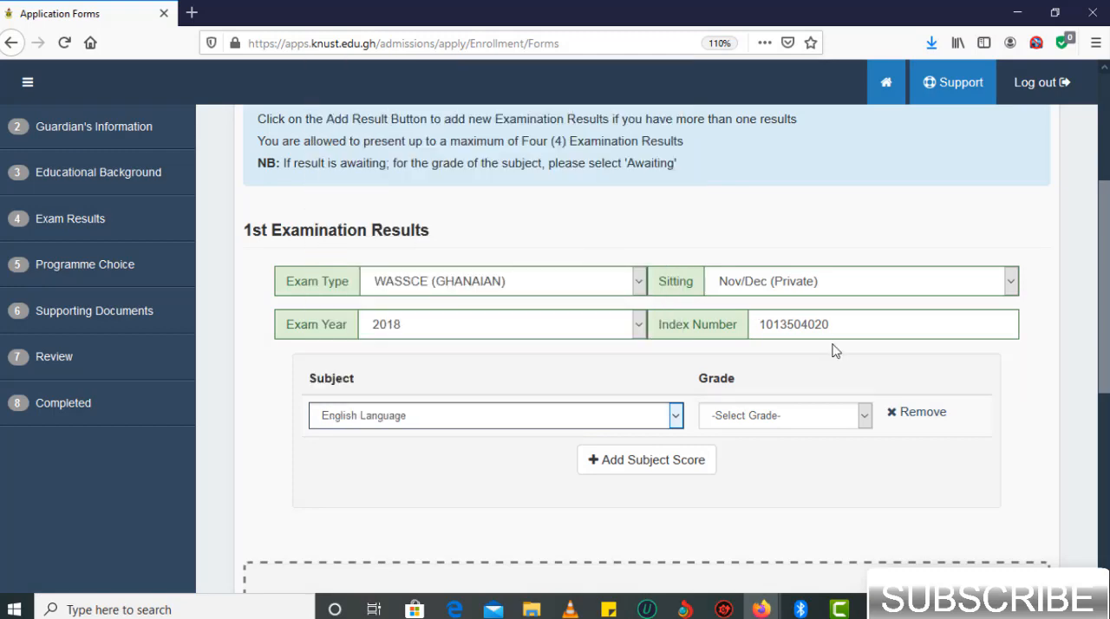
click(854, 423)
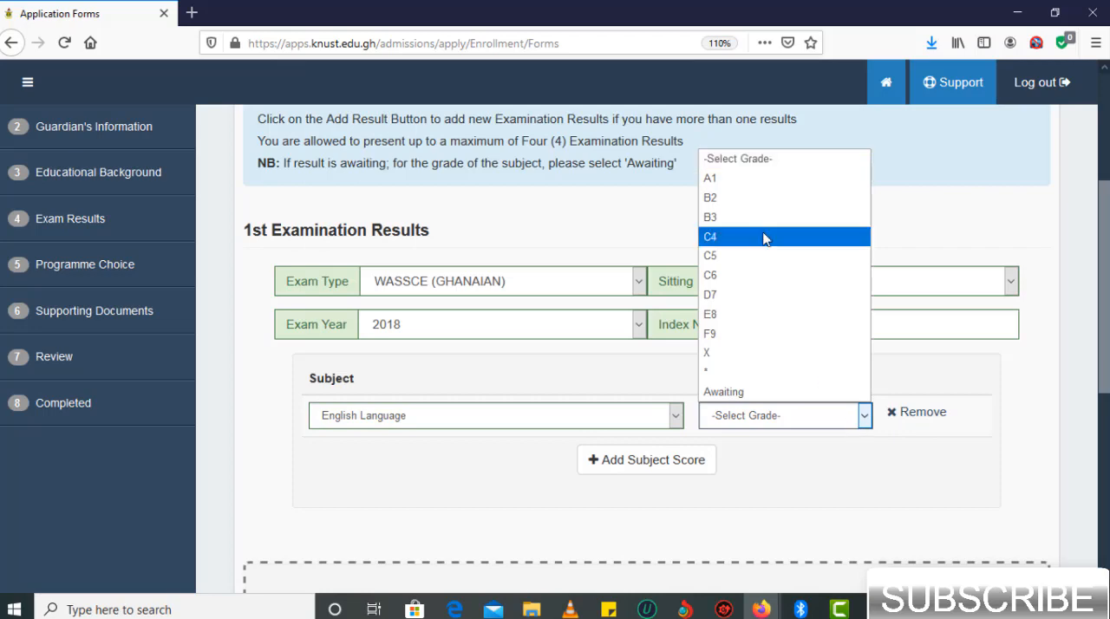
click(747, 201)
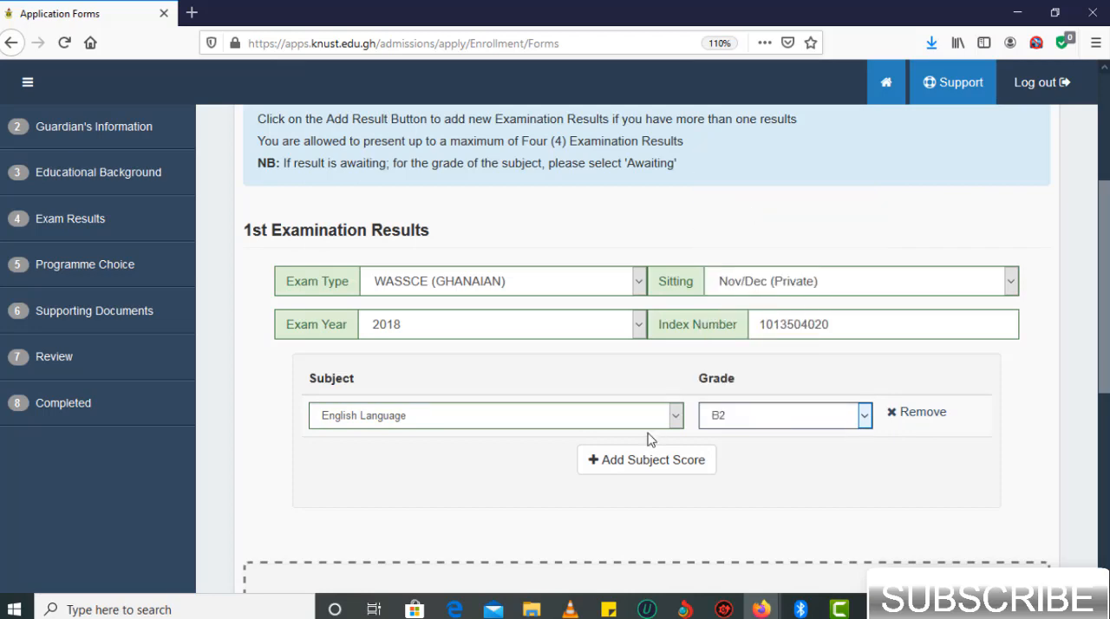
- Add a second subject score for Mathematics (Core) with the grade B3
click(651, 459)
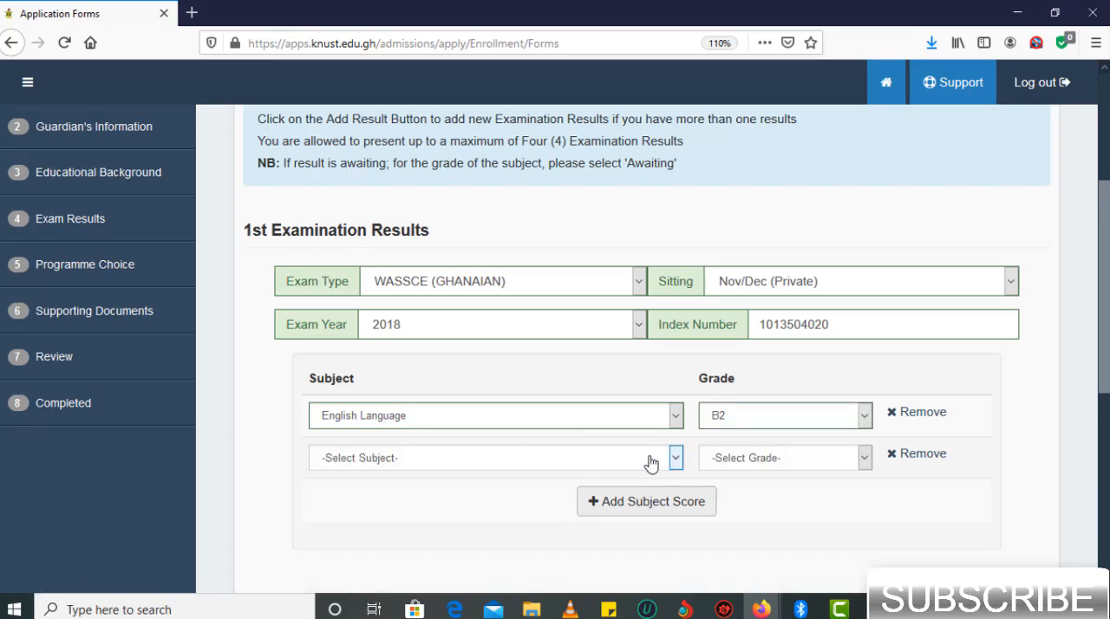
click(651, 461)
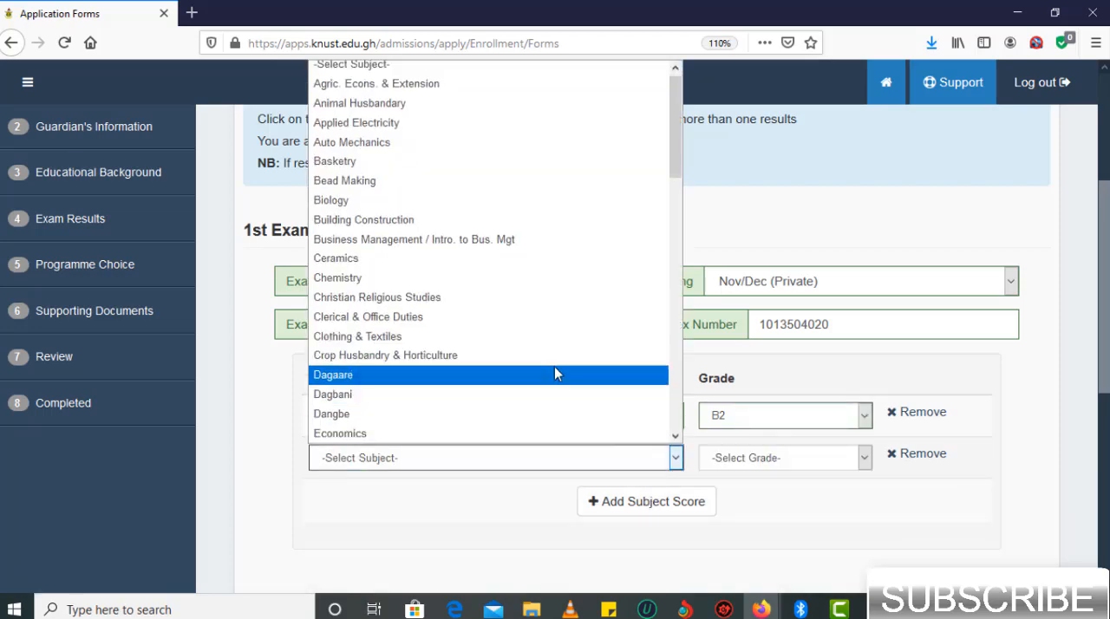
scroll(554, 373, down, 5)
click(427, 195)
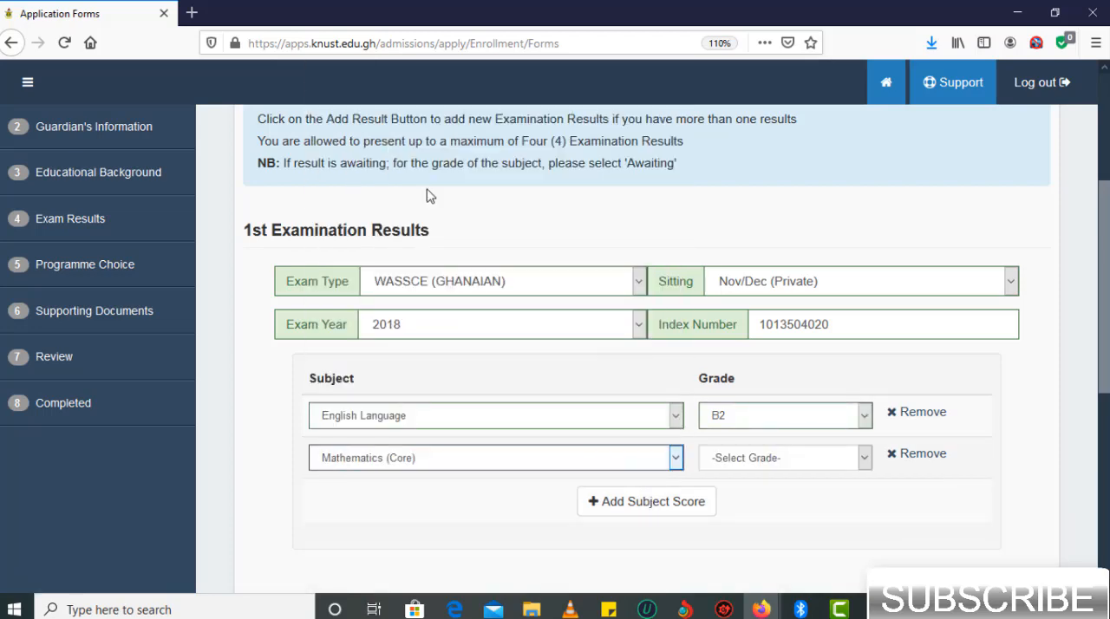
click(833, 468)
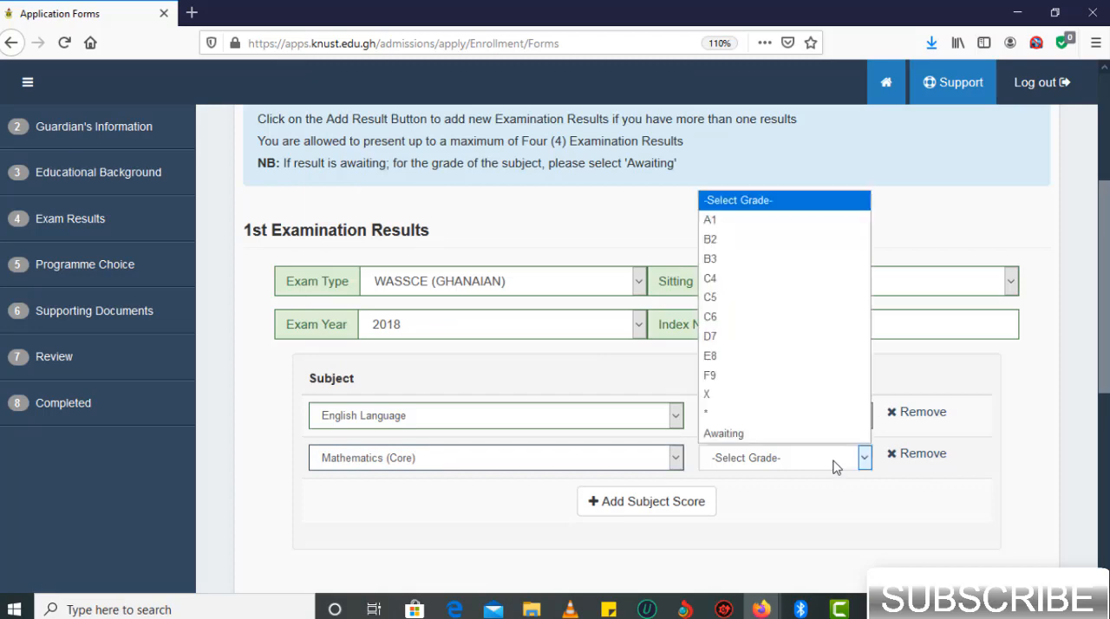
click(766, 259)
- Add a third subject score for Social Studies with the grade B2
click(666, 502)
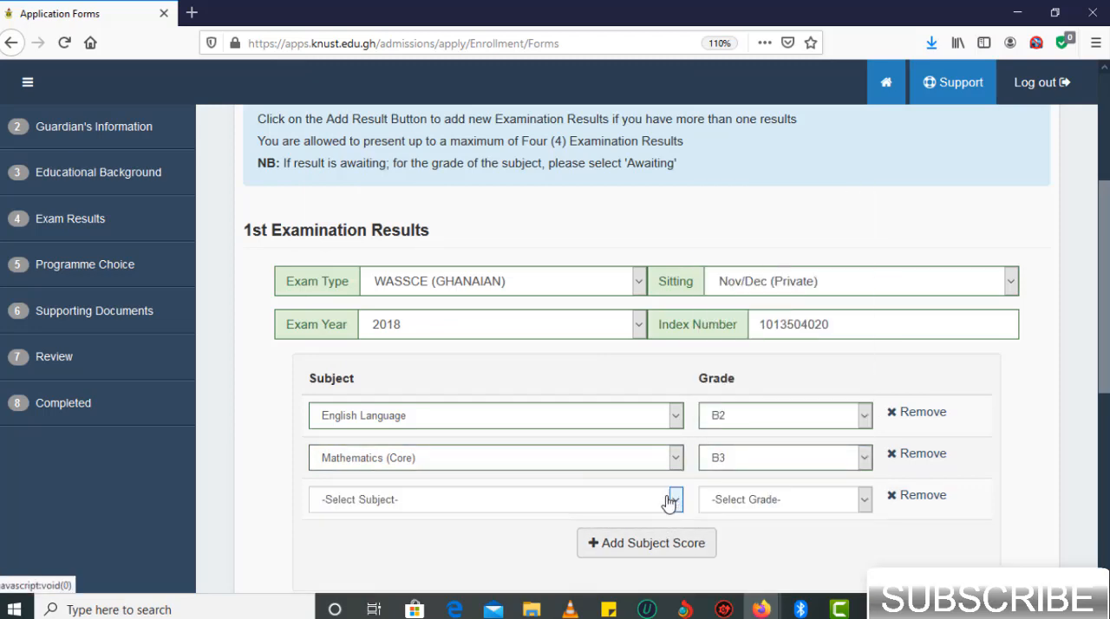
click(584, 505)
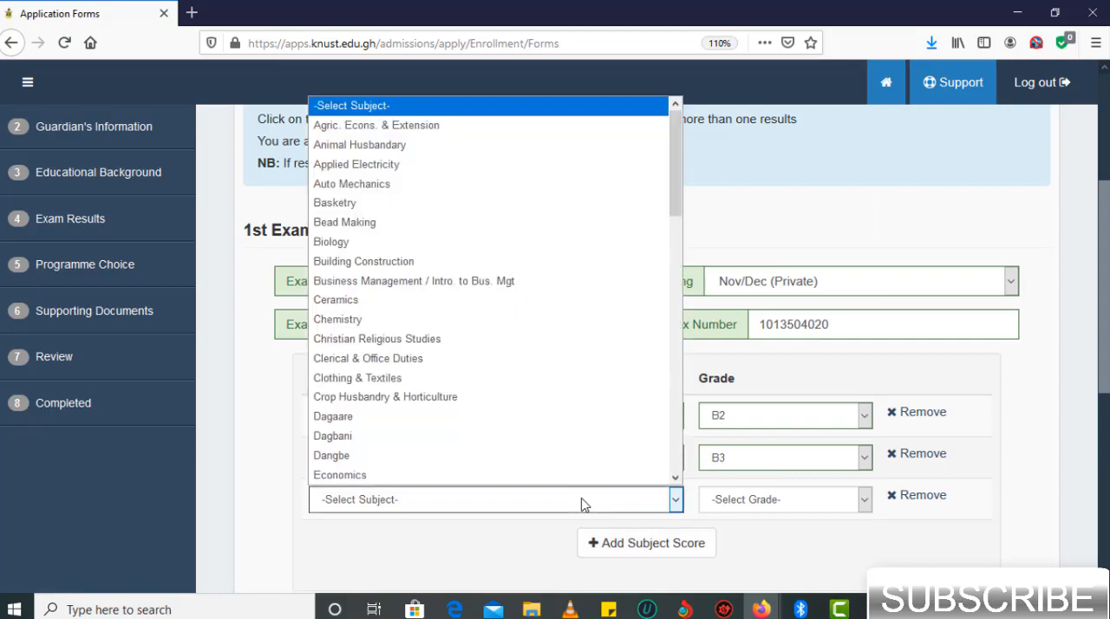
scroll(434, 349, down, 10)
click(434, 353)
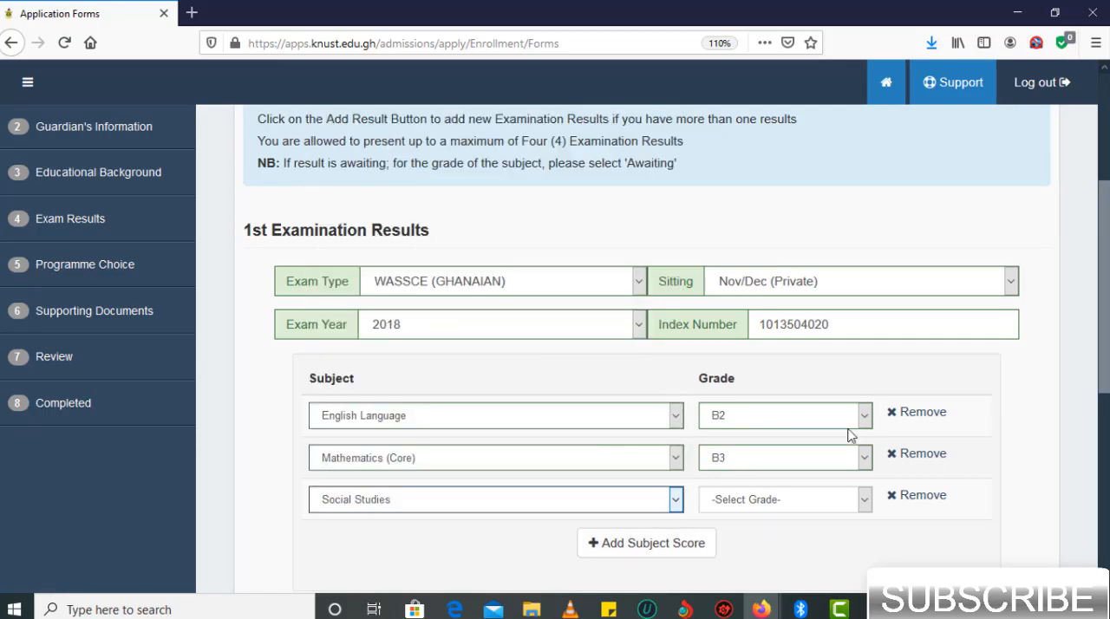
click(864, 501)
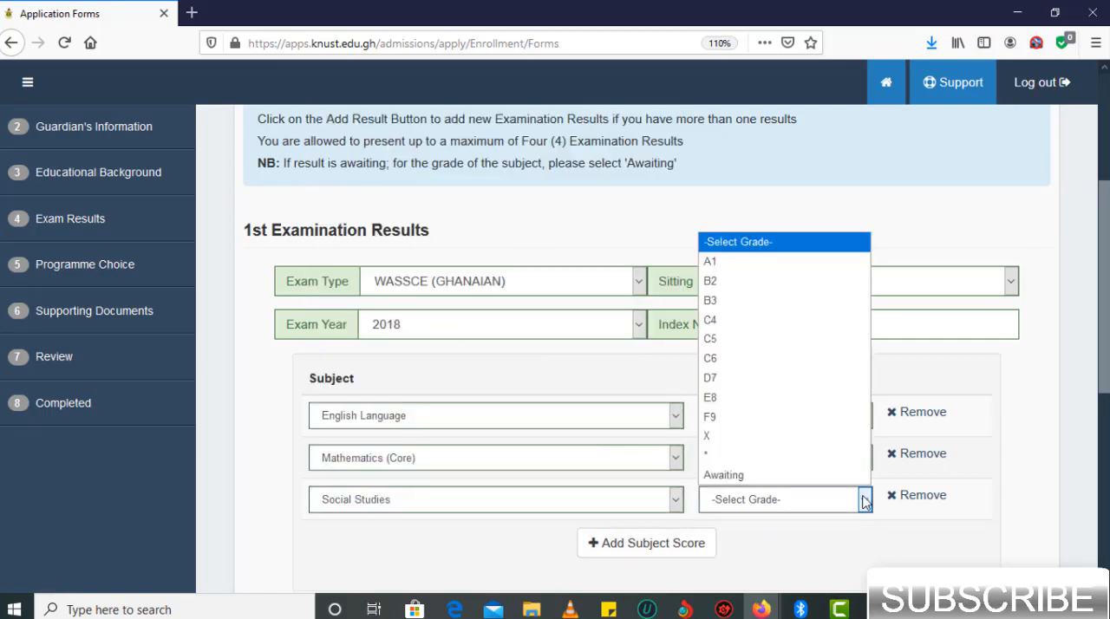
click(767, 288)
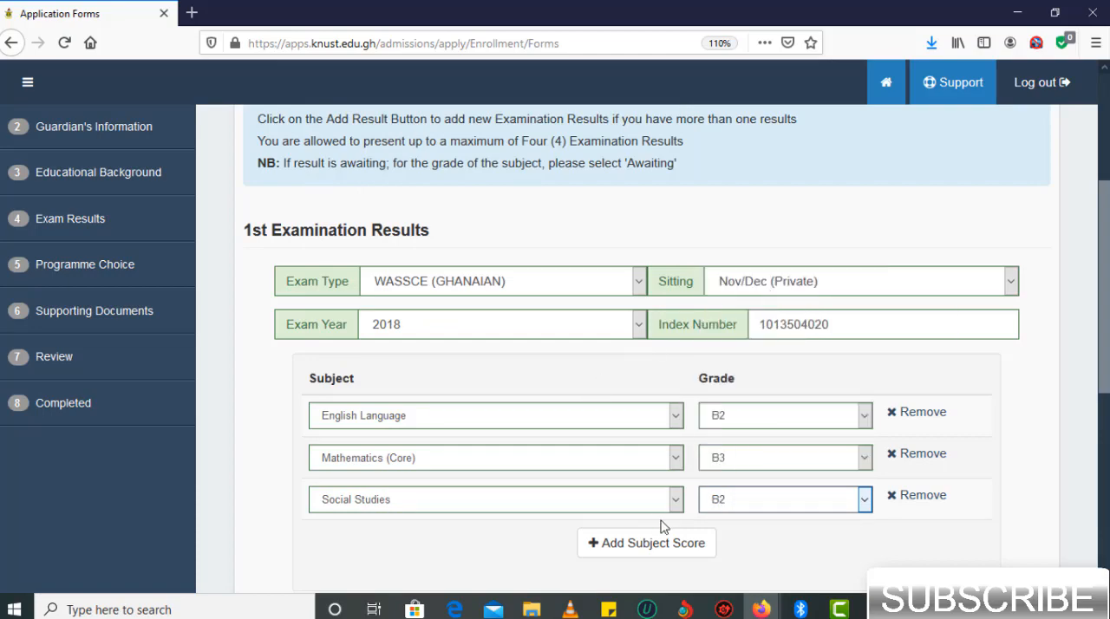
- Add a fourth subject score for Integrated Science with the grade B3
click(647, 553)
click(646, 552)
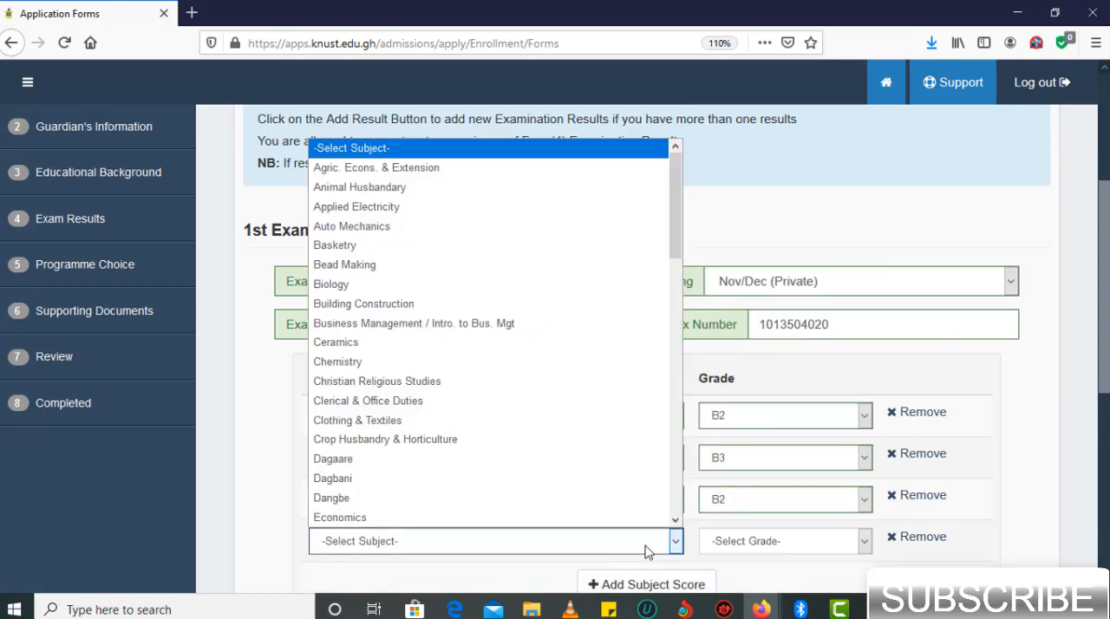
key(i)
click(426, 317)
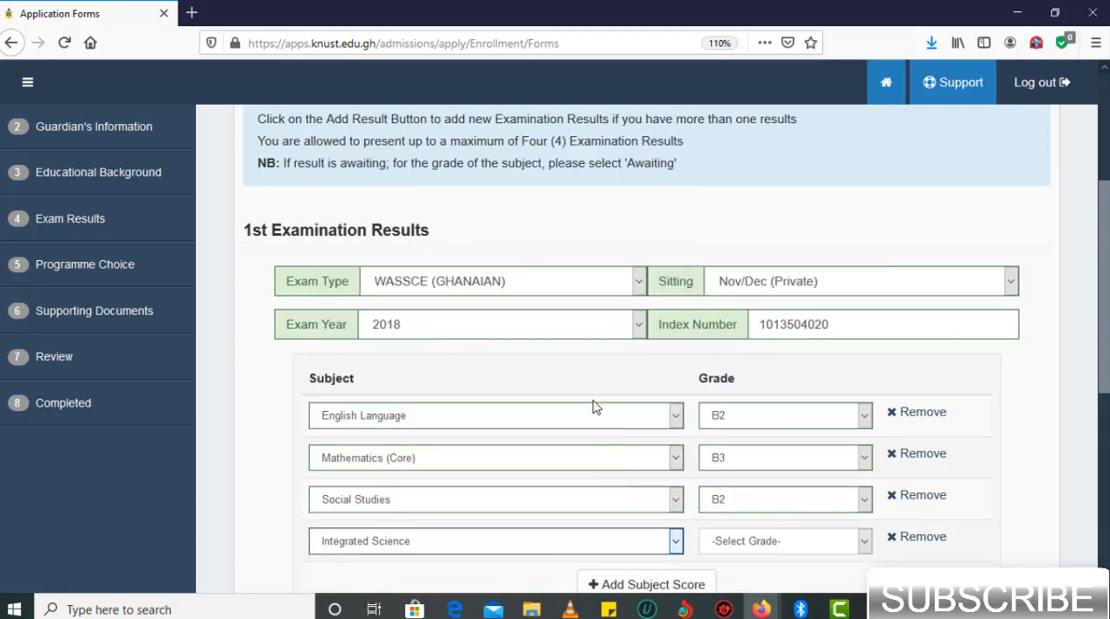
click(788, 543)
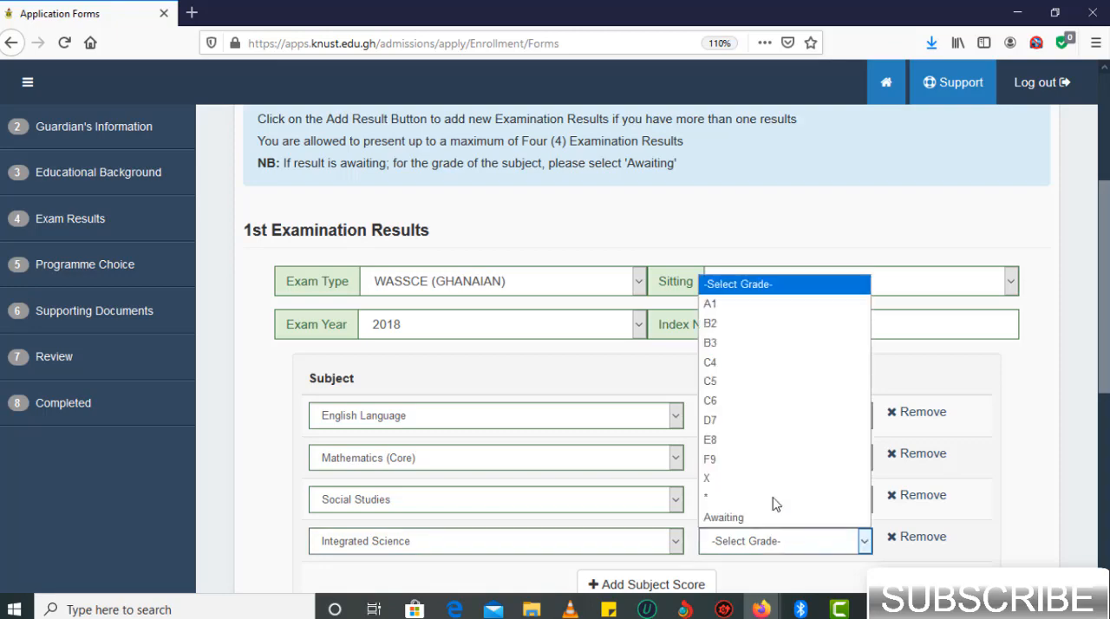
click(763, 344)
- Add a fifth subject score for Physics with the grade B3
scroll(763, 351, down, 3)
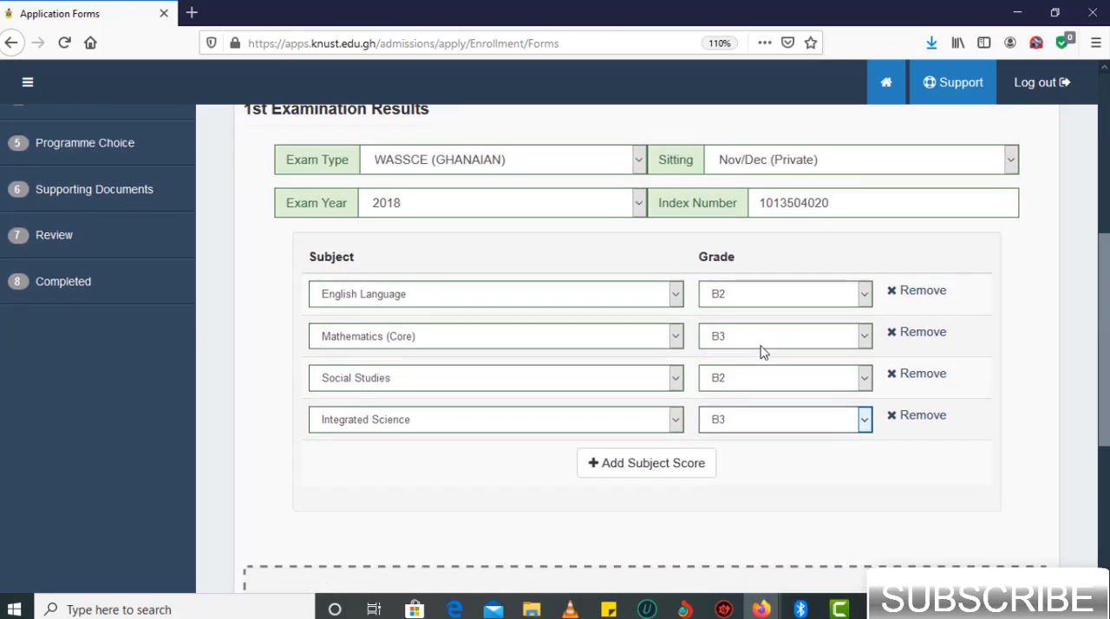
scroll(763, 350, down, 3)
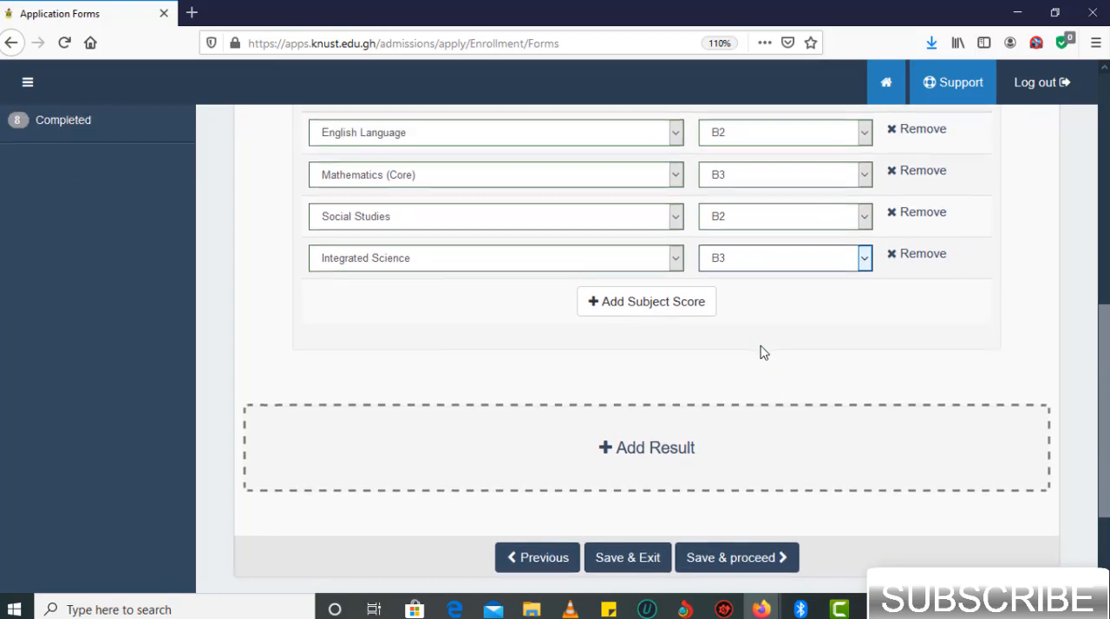
scroll(763, 351, up, 2)
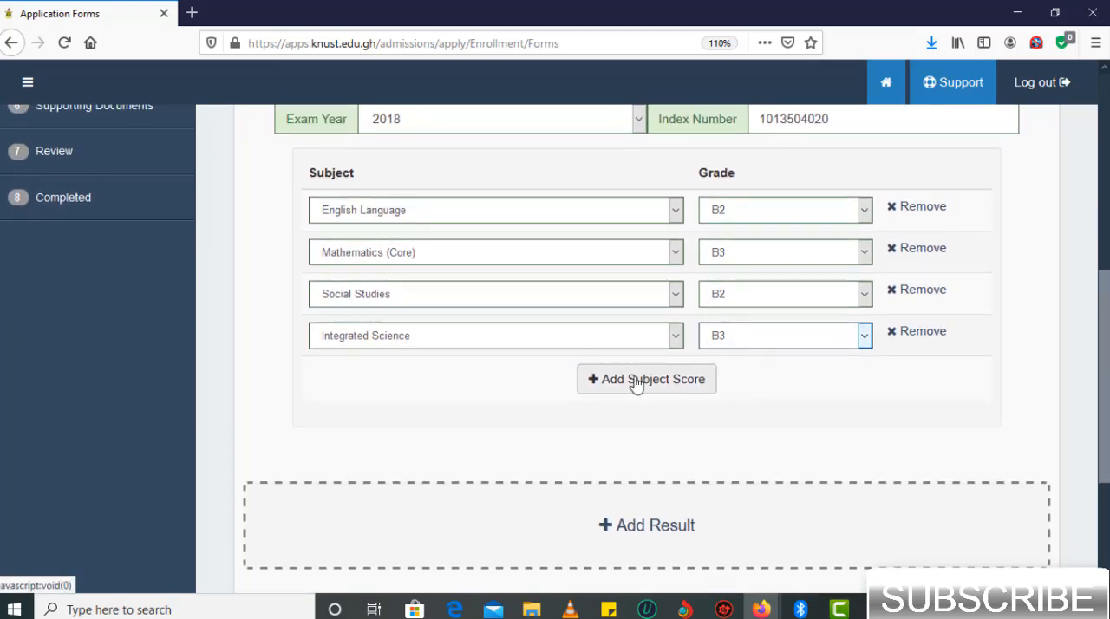
click(651, 386)
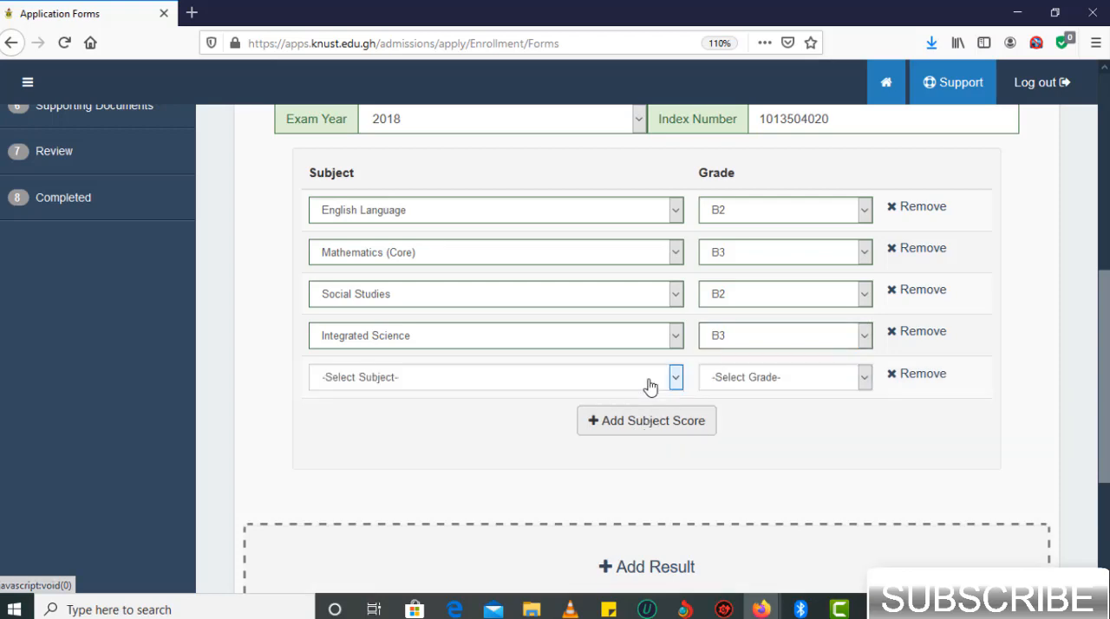
click(588, 380)
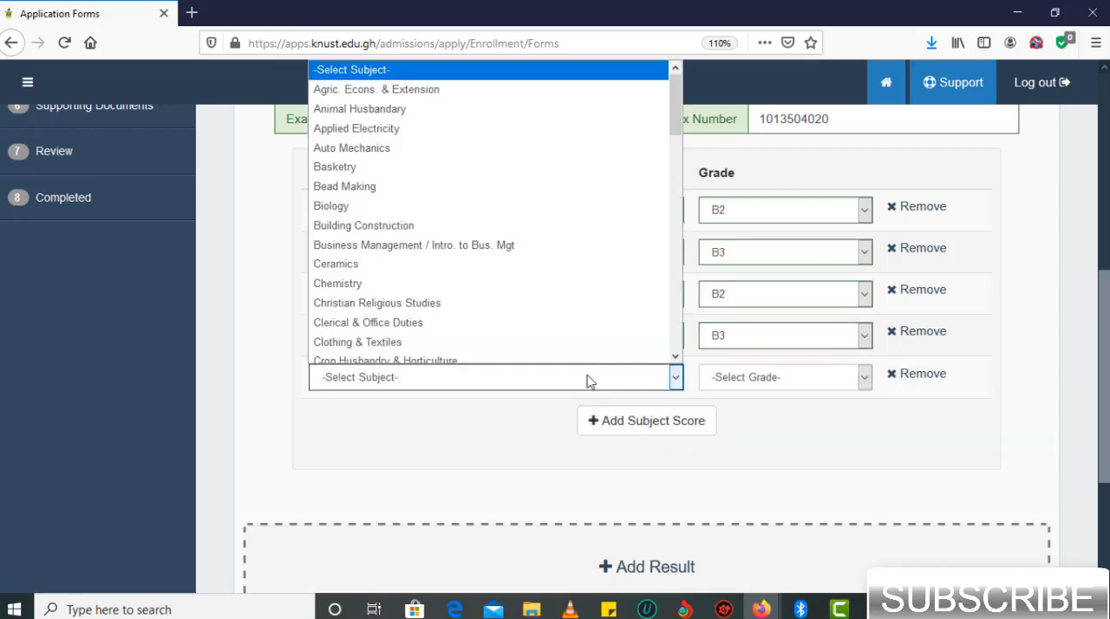
scroll(496, 259, down, 10)
key(p)
key(Return)
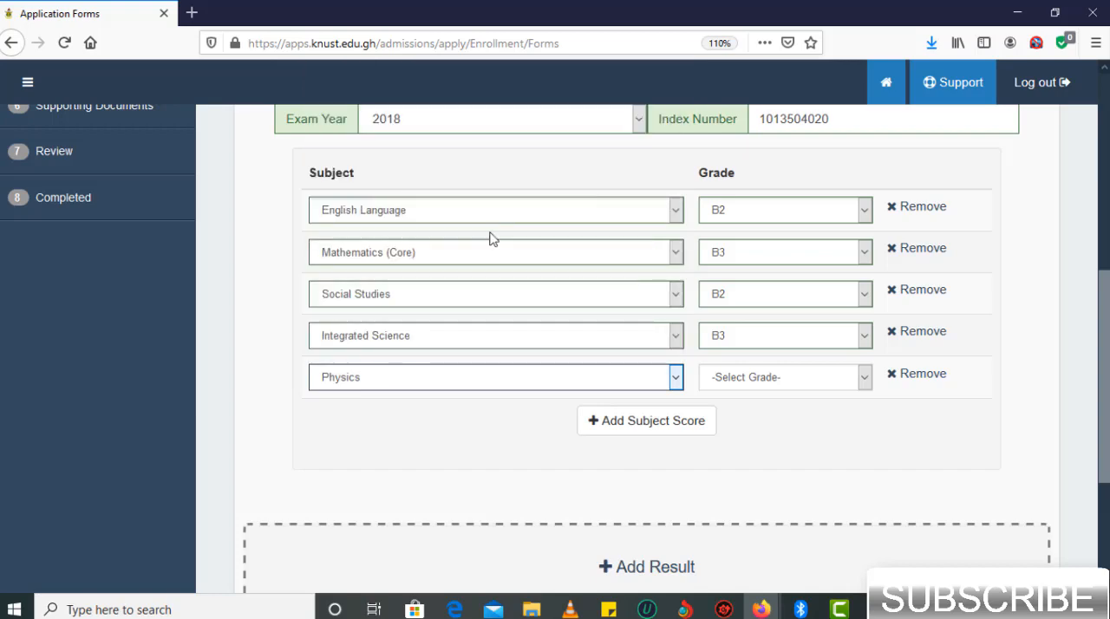
click(821, 379)
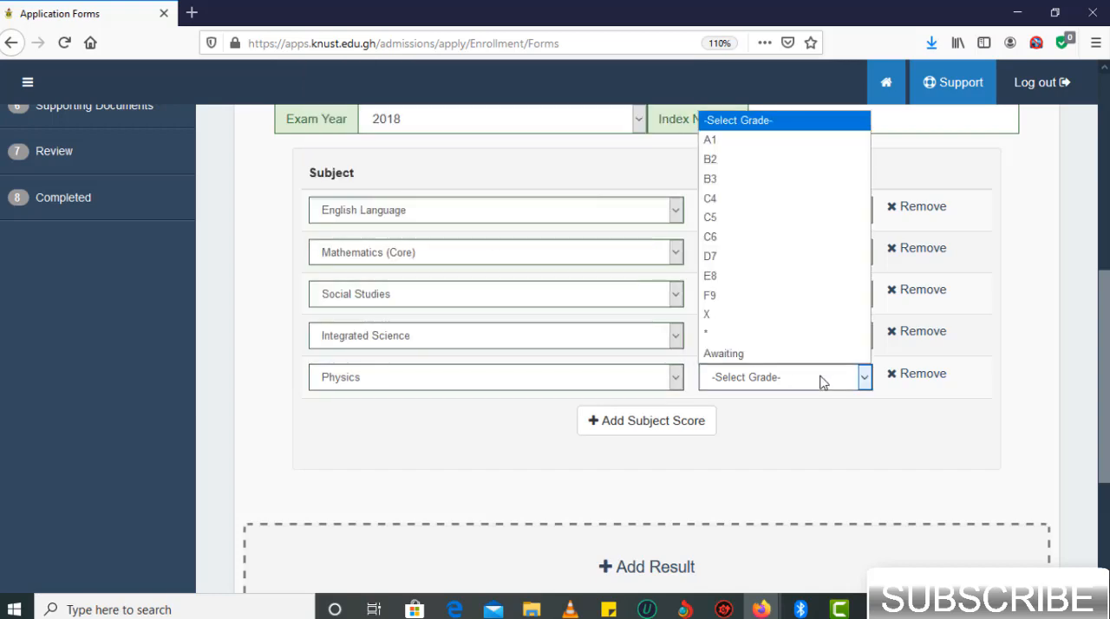
click(756, 176)
- Add a sixth subject score for Chemistry with the grade C4
click(654, 421)
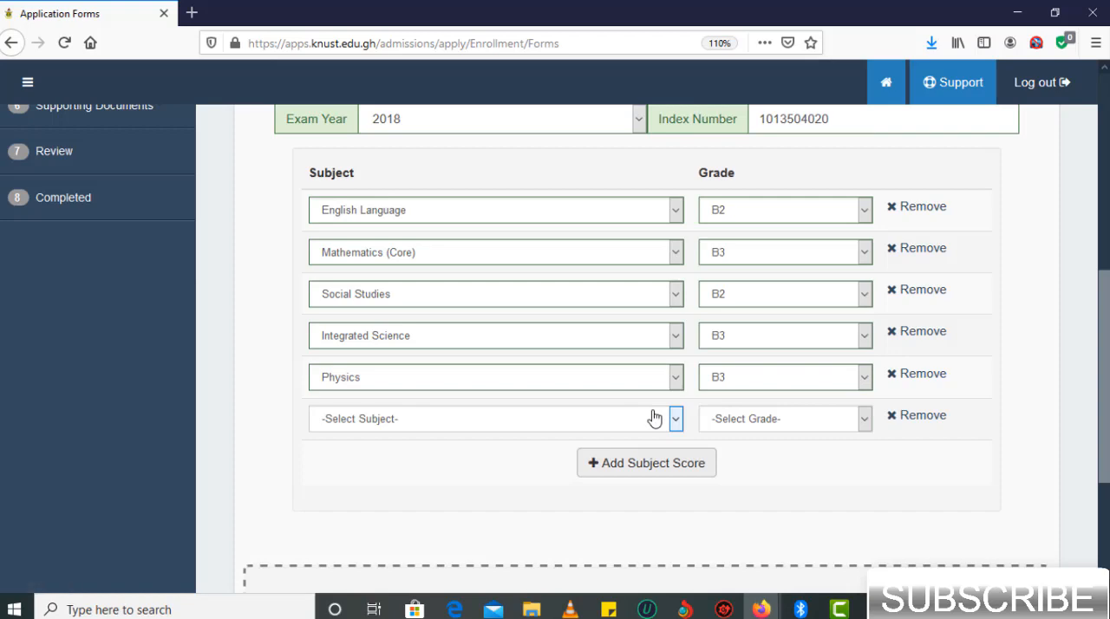
key(c)
click(774, 421)
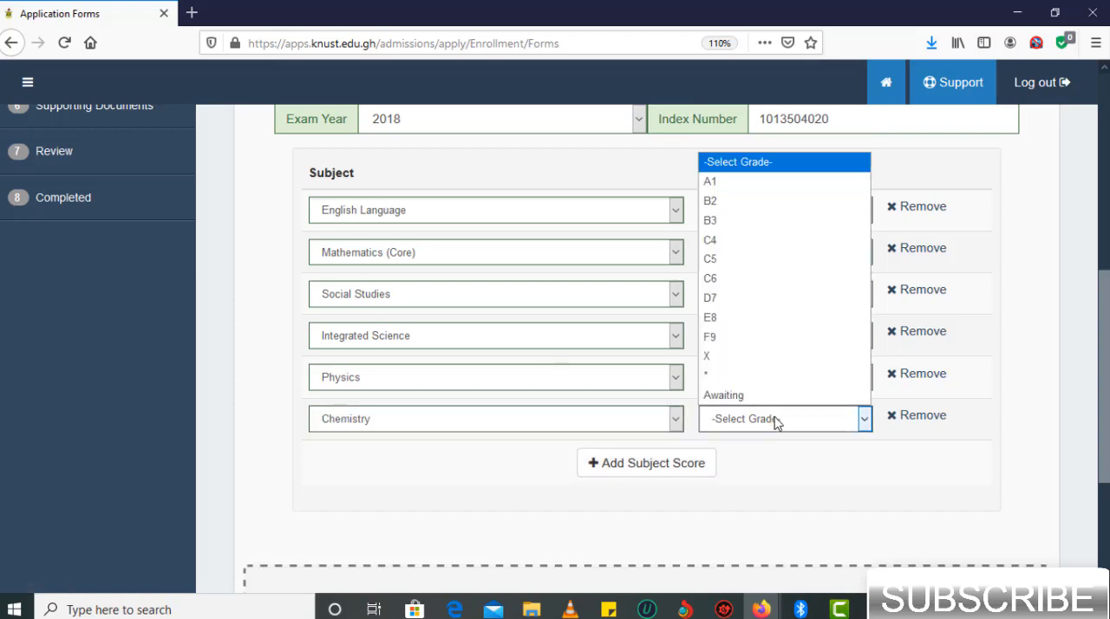
click(763, 239)
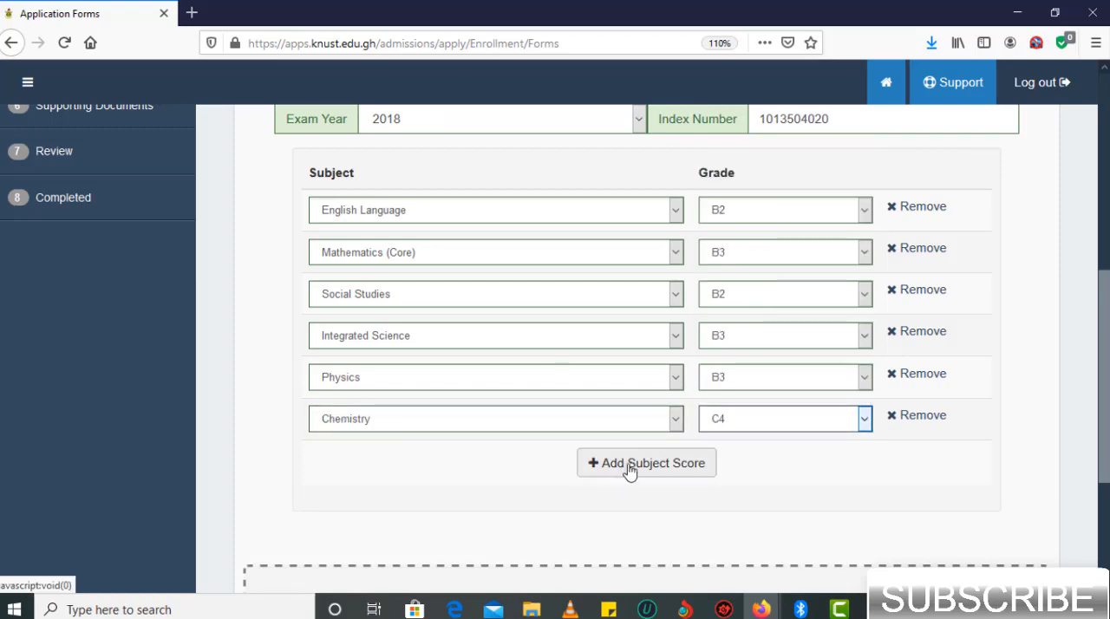
- Add a seventh subject score for Biology with the grade C5
click(630, 469)
click(629, 466)
click(431, 204)
click(789, 466)
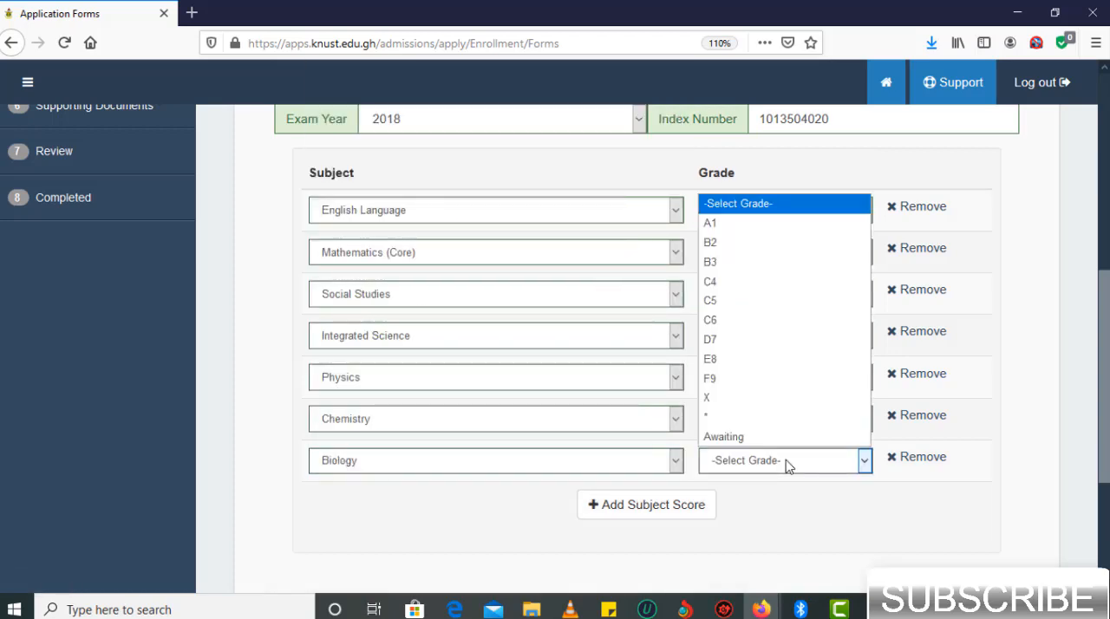
click(737, 300)
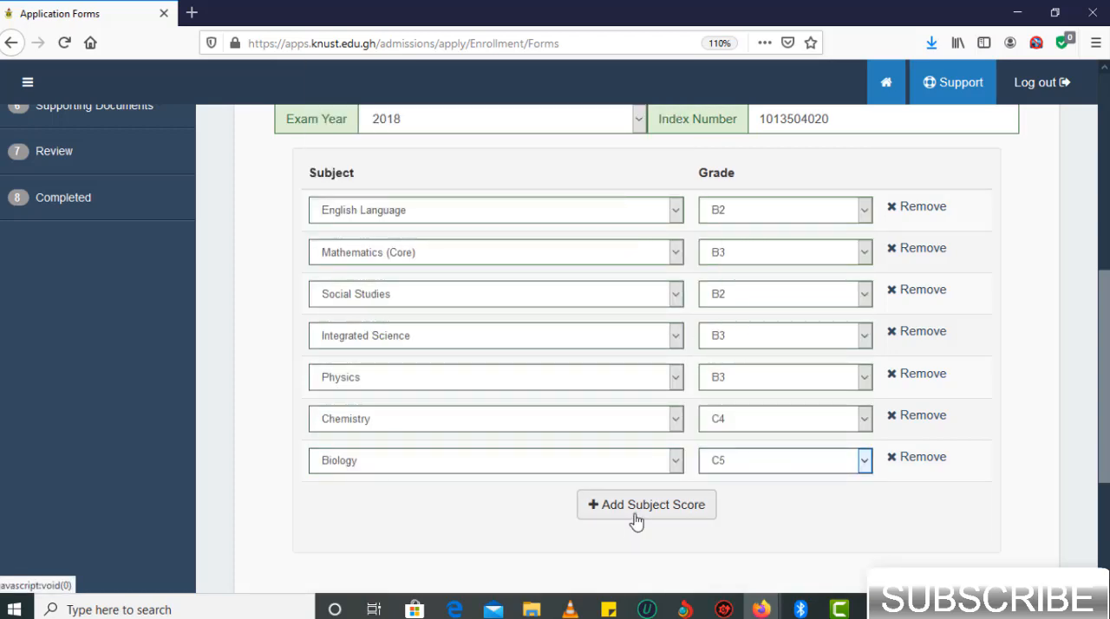
- Add an eighth subject score for Mathematics (Elective) with the grade B2
click(639, 515)
click(508, 512)
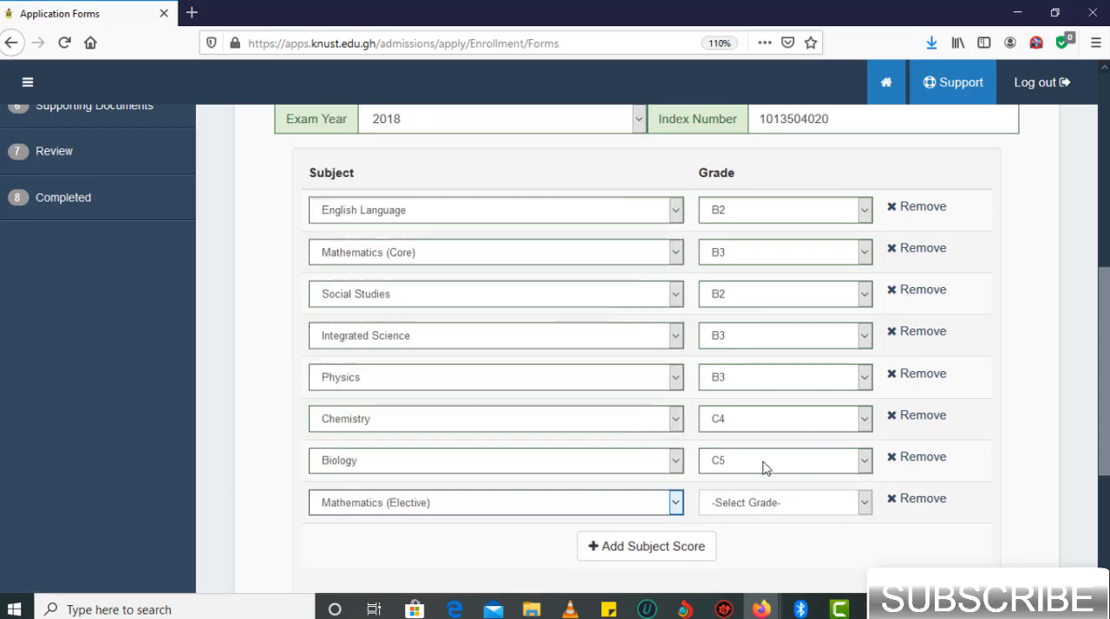
click(780, 505)
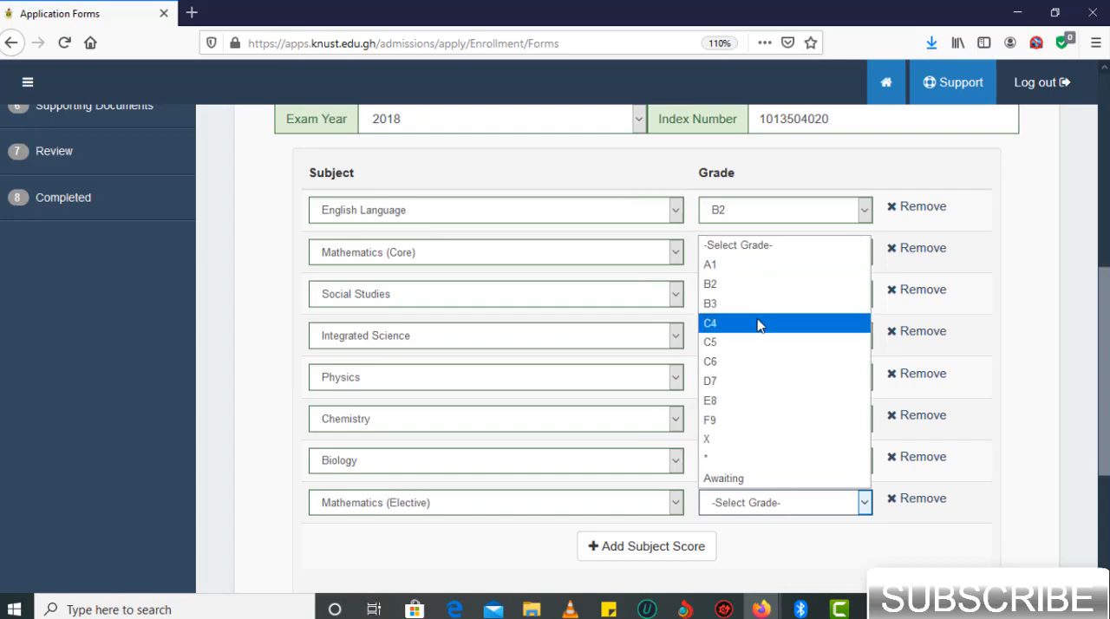
click(747, 290)
- Review the exam details, subjects and grades entered for the first examination result
scroll(747, 292, up, 3)
scroll(747, 292, down, 3)
scroll(747, 292, up, 1)
scroll(747, 292, down, 1)
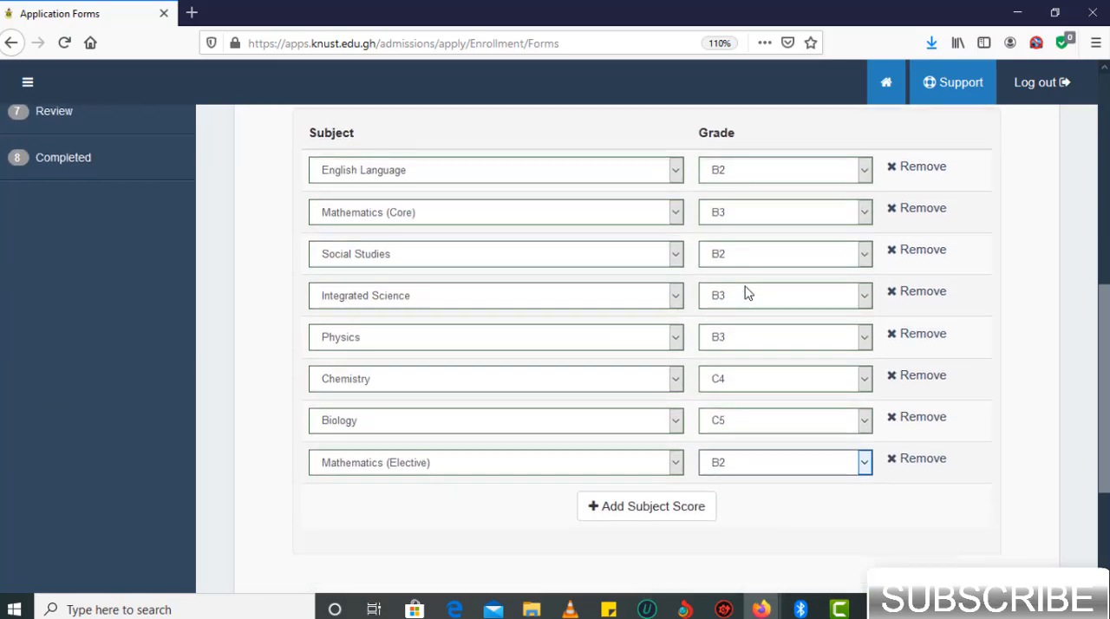
scroll(747, 292, up, 3)
scroll(746, 293, down, 1)
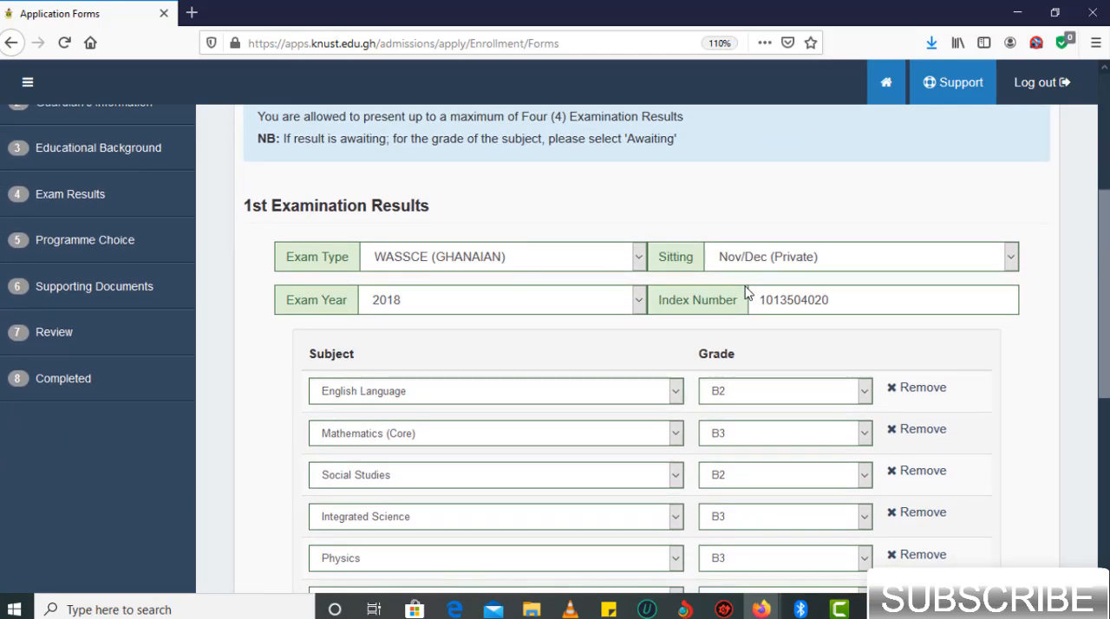
scroll(747, 292, down, 4)
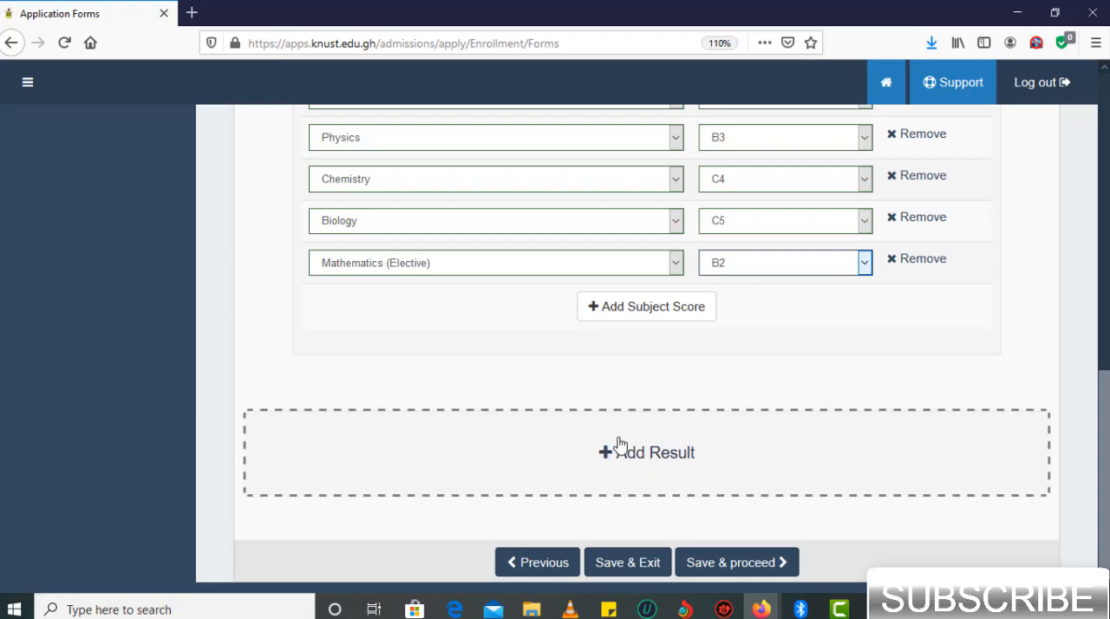
- Add a second result set with the exam type WASSCE (GHANAIAN) and the sitting May/June (School)
click(627, 483)
scroll(650, 463, down, 1)
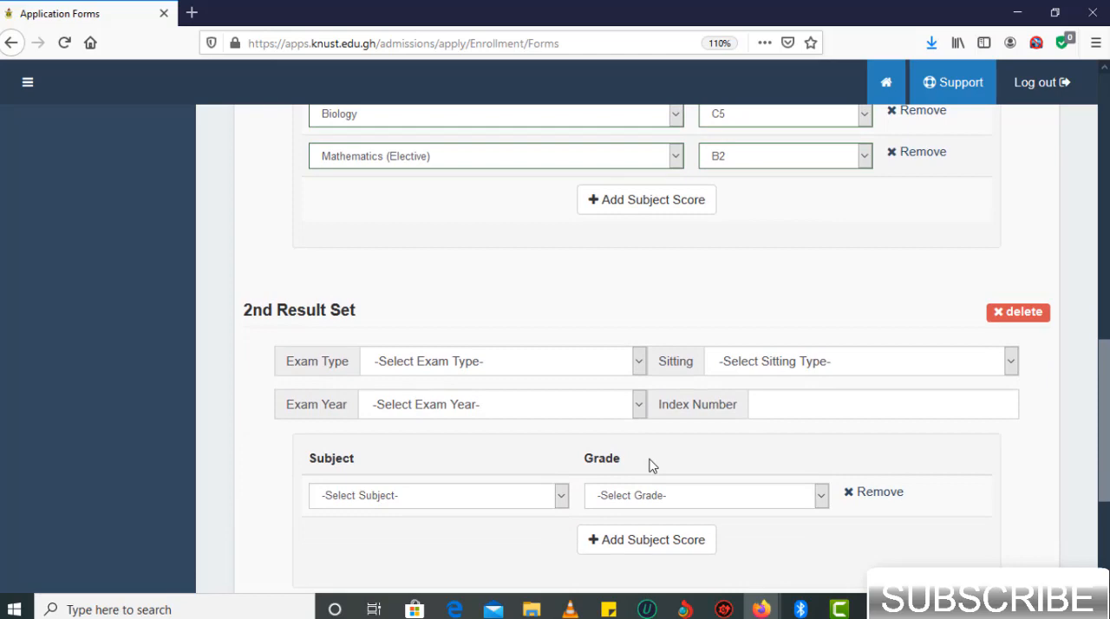
click(583, 365)
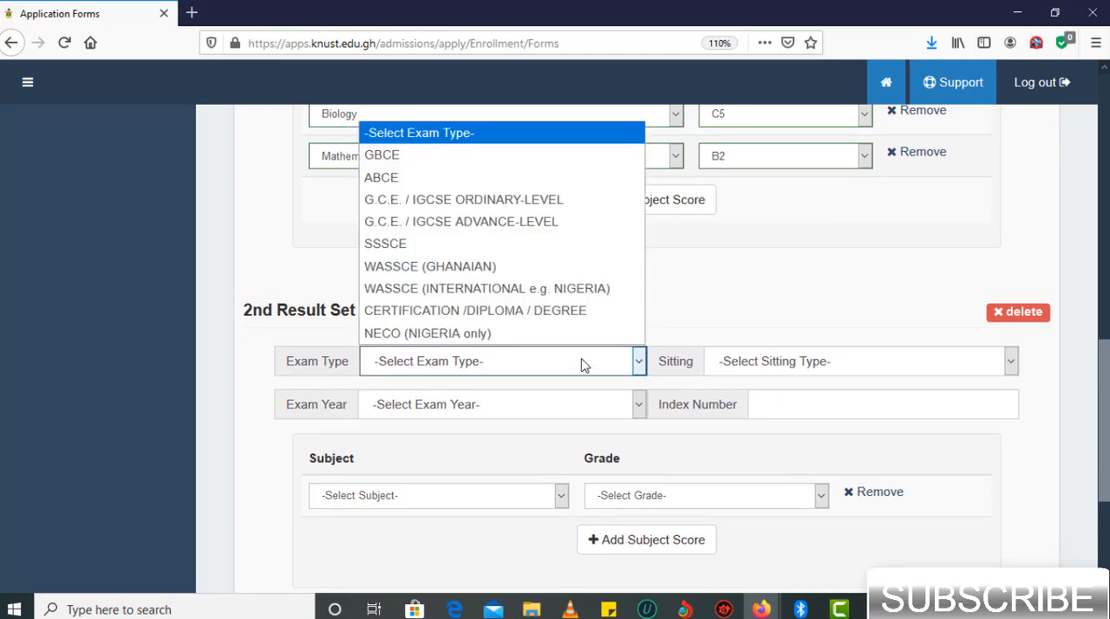
click(477, 271)
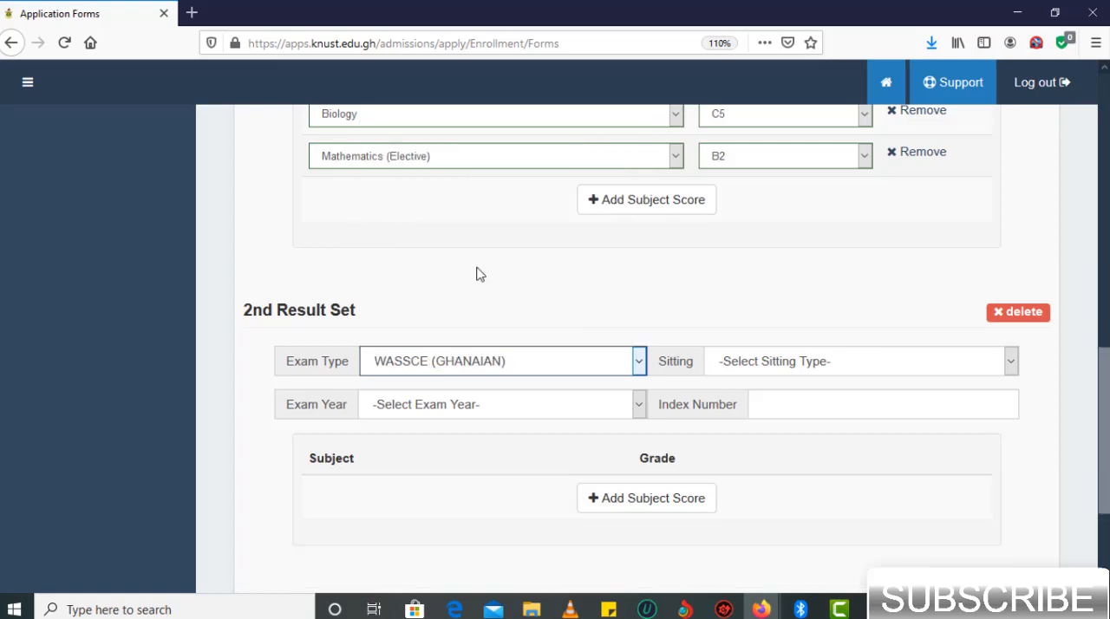
click(798, 368)
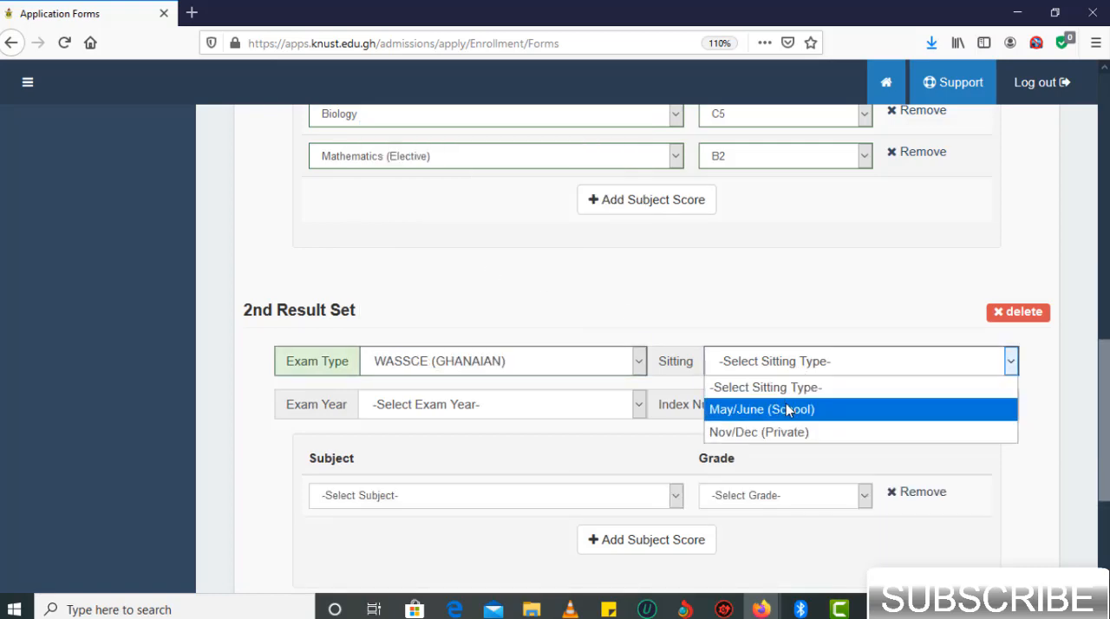
click(786, 409)
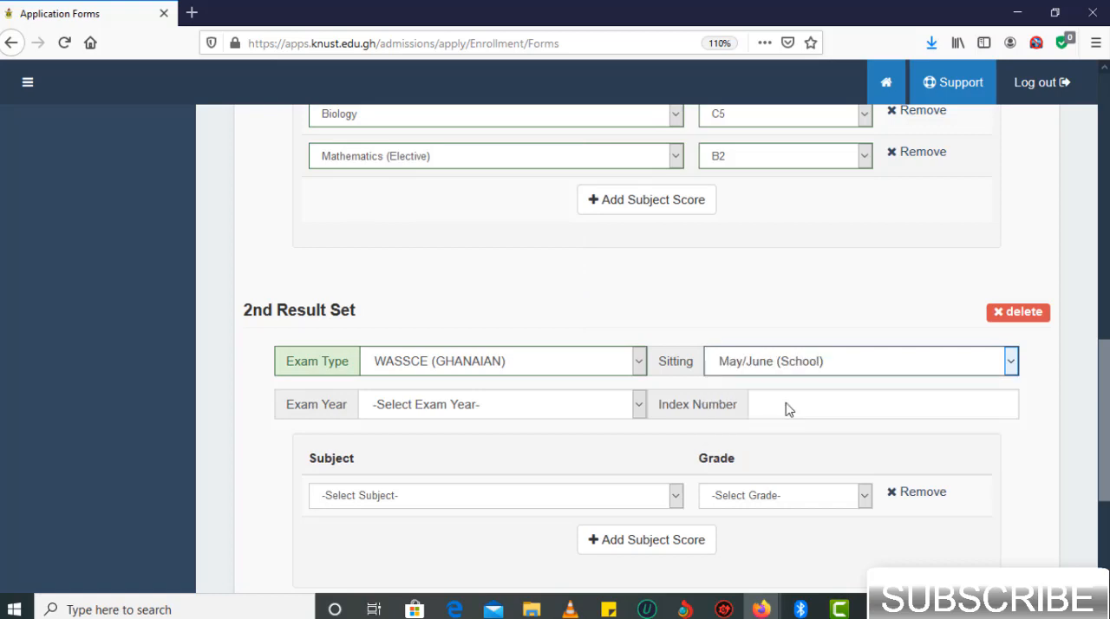
- Set the second result set's exam year to 2019 and enter the candidate's index number
click(529, 408)
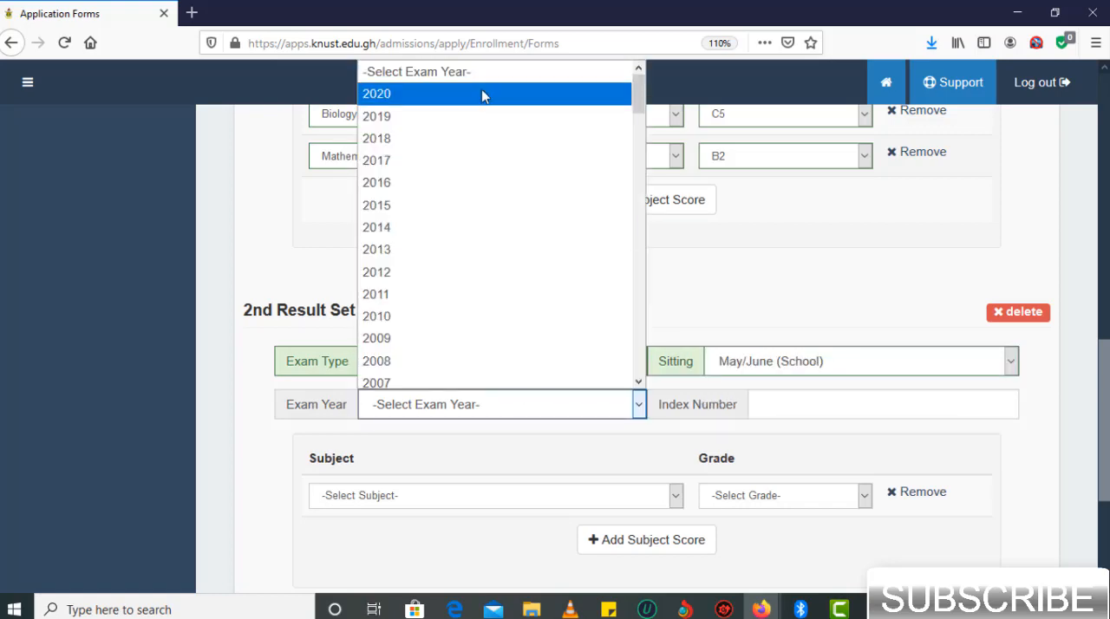
key(Down)
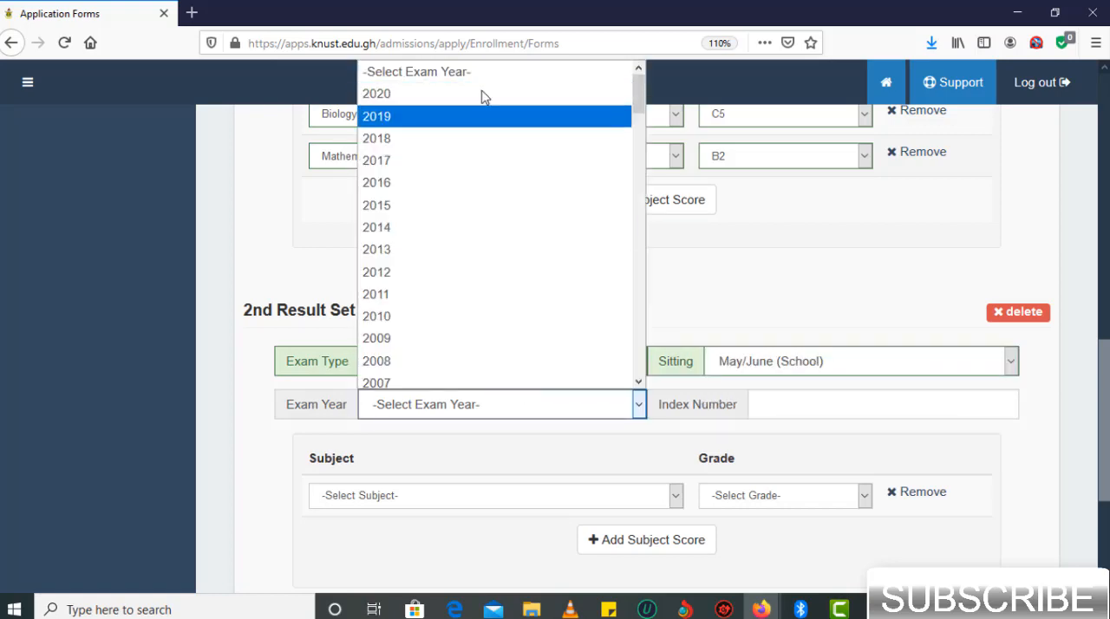
key(Return)
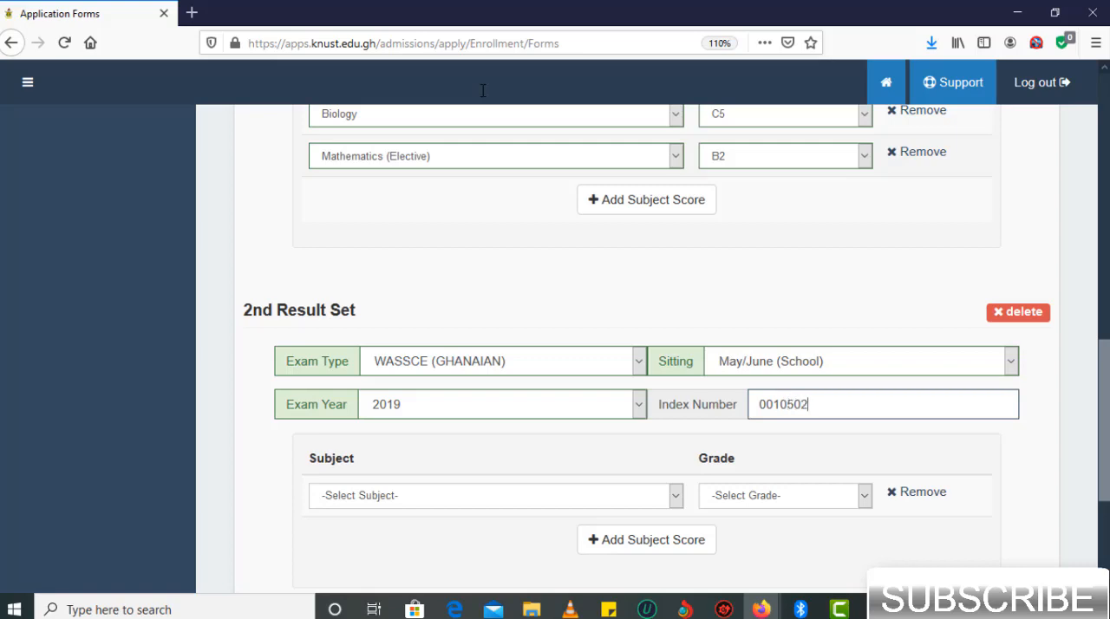
- Enter English Language with the grade B3 as the first subject score of the second result set
scroll(719, 426, down, 1)
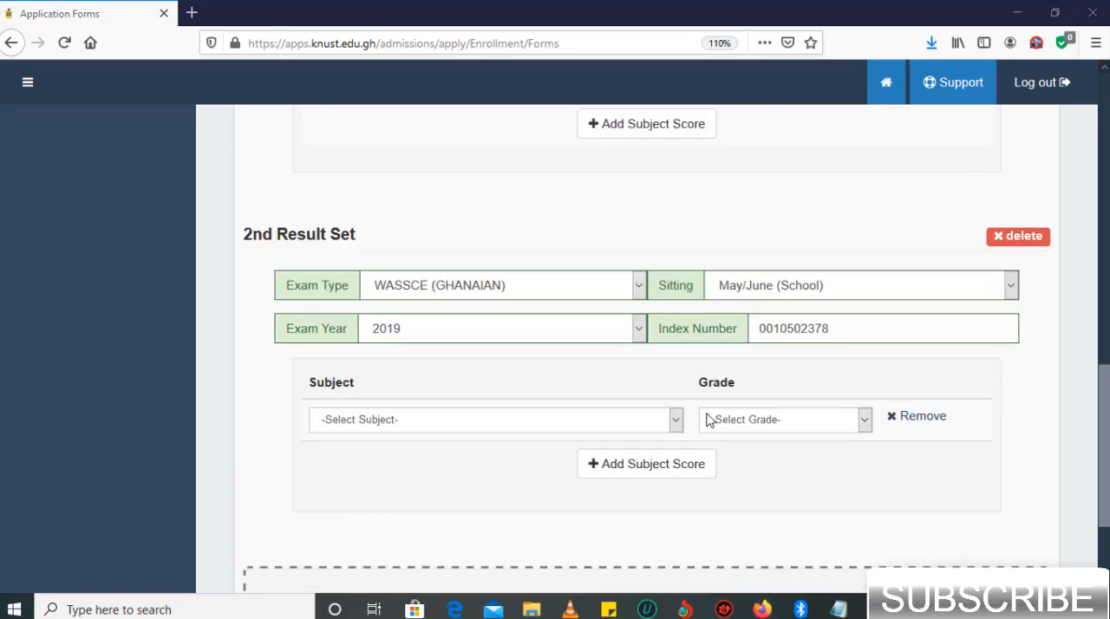
click(600, 424)
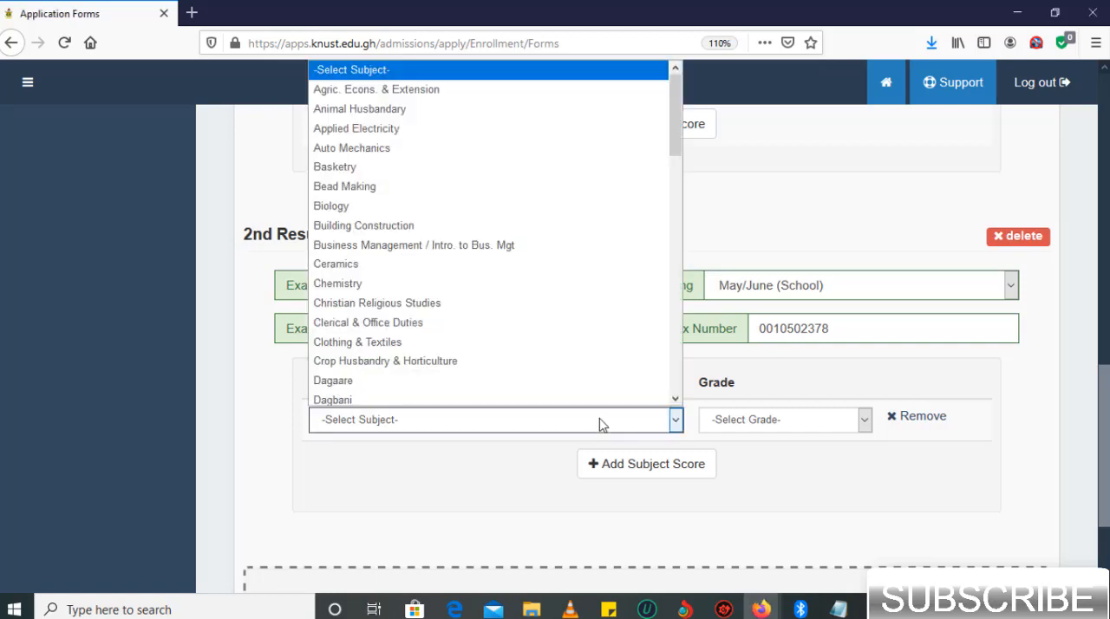
key(e)
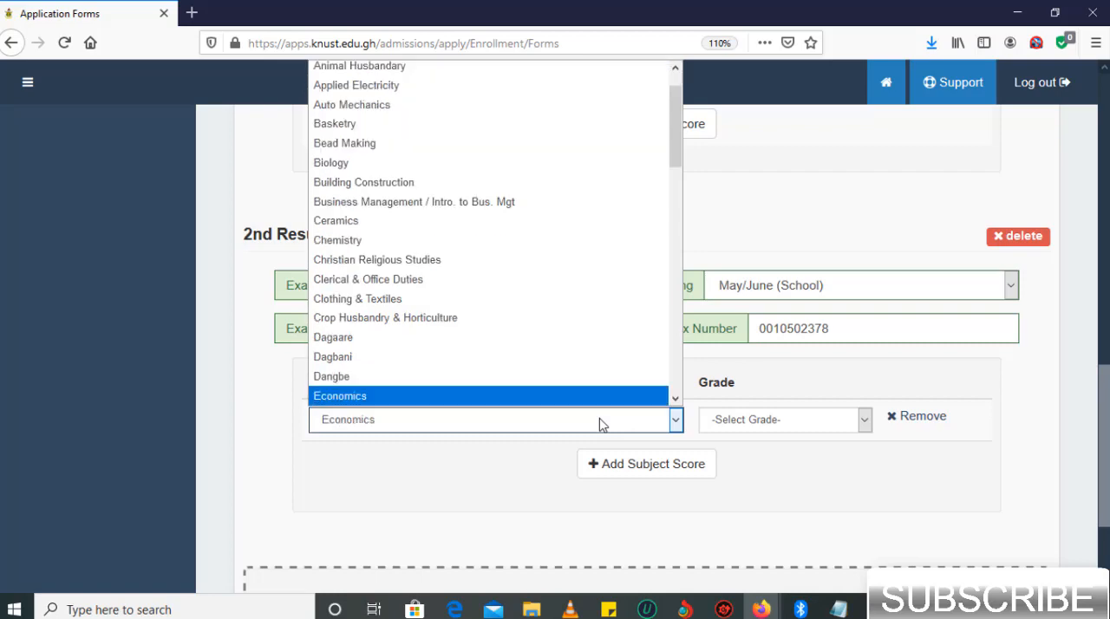
click(429, 309)
click(785, 420)
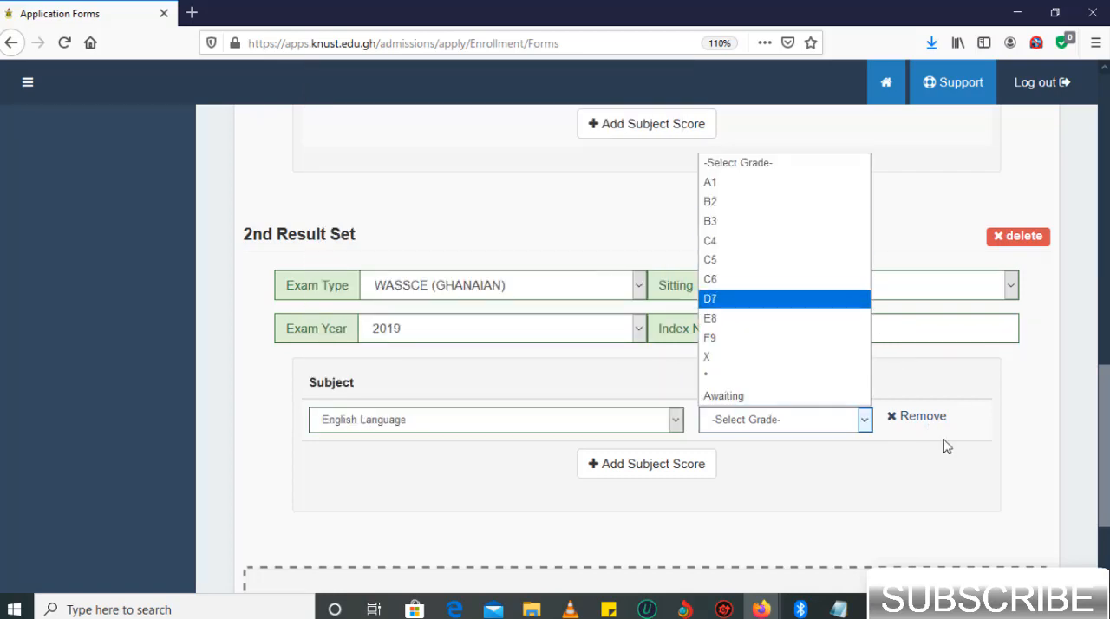
click(931, 478)
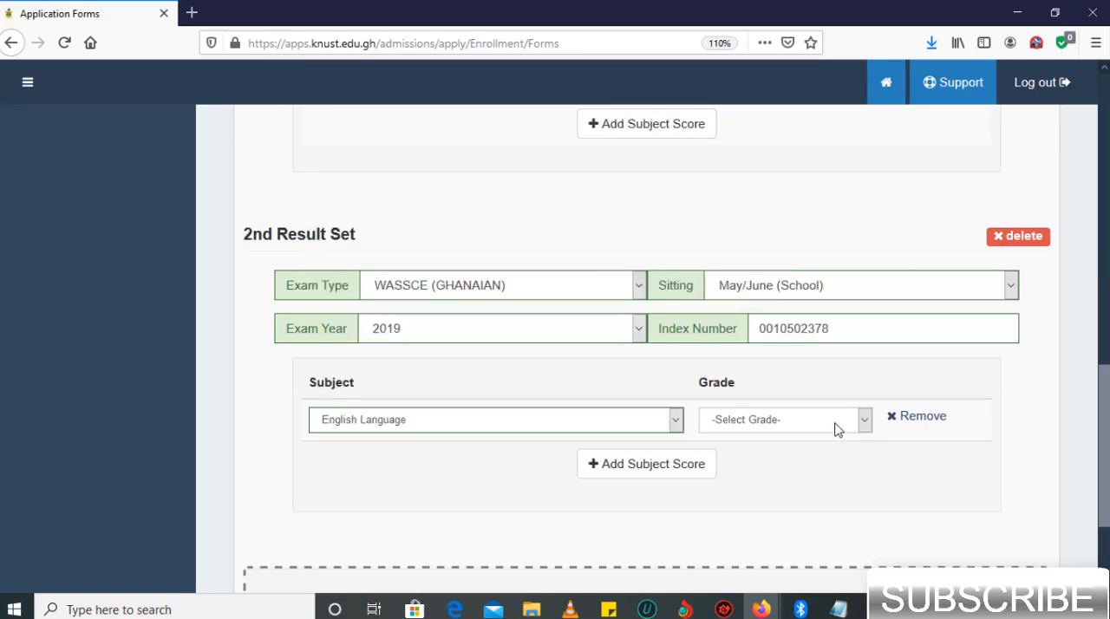
click(837, 429)
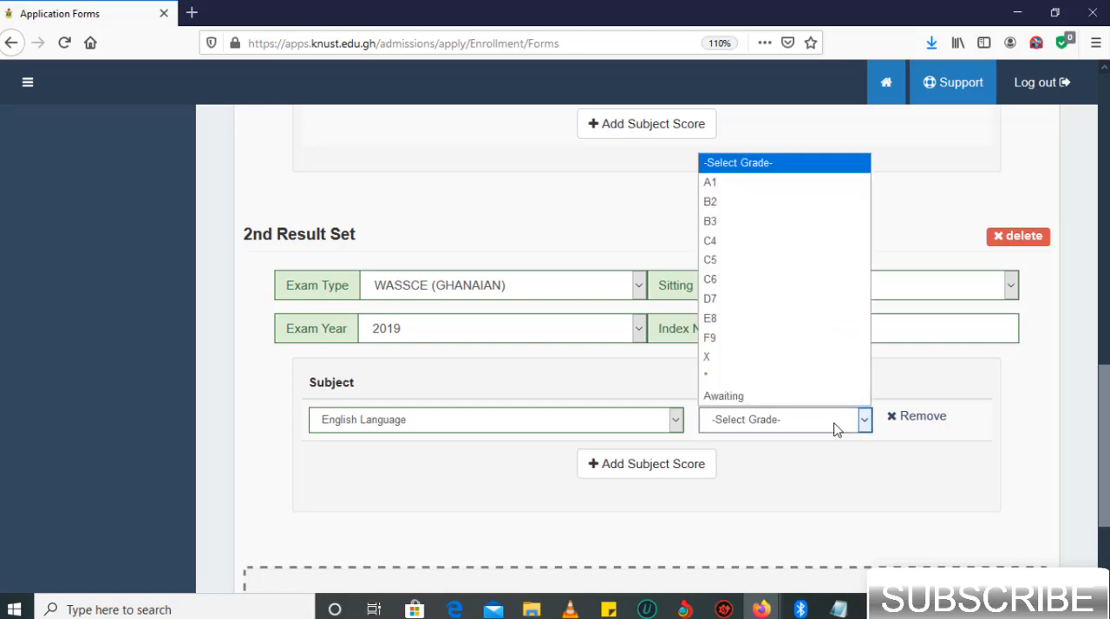
click(779, 222)
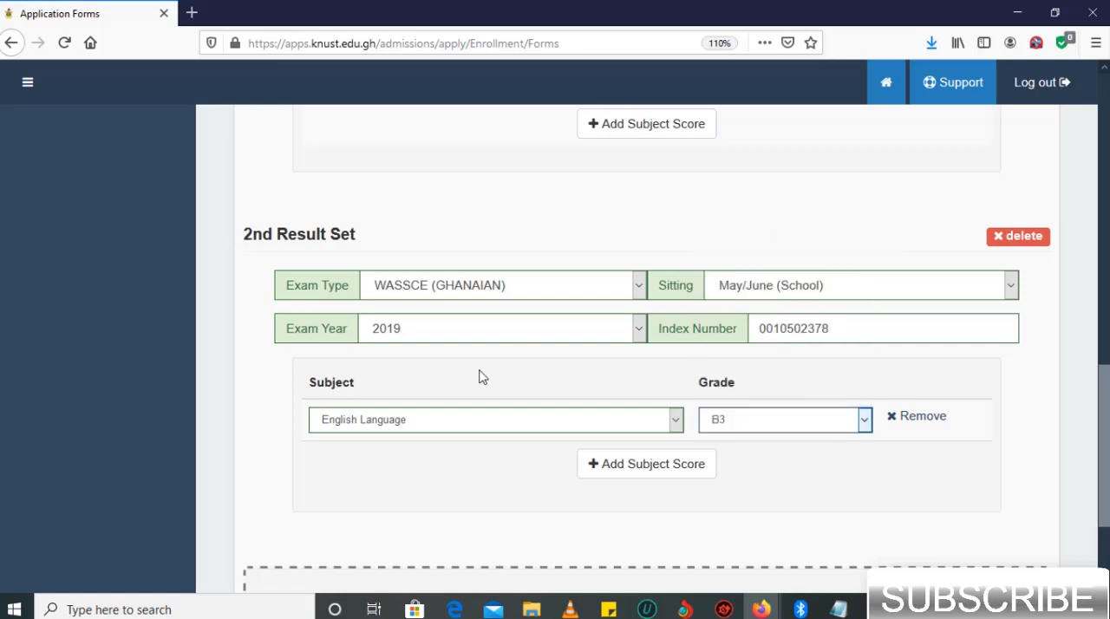
- Add subject scores for Mathematics (Core) with the grade B2 and Social Studies with the grade A1 to the second result set
click(629, 473)
click(629, 469)
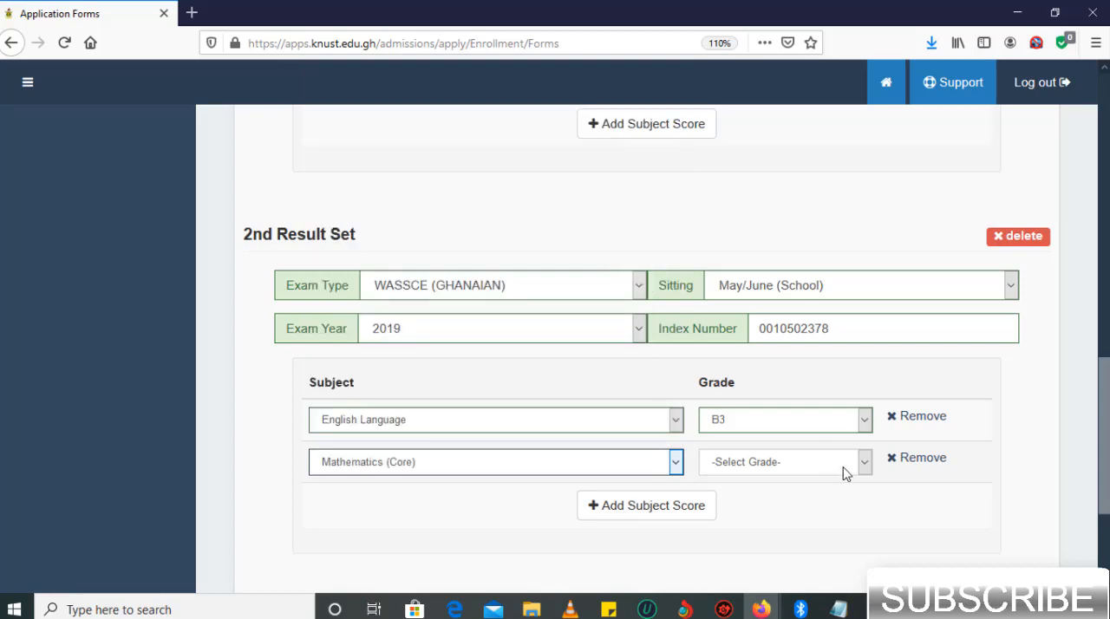
click(846, 472)
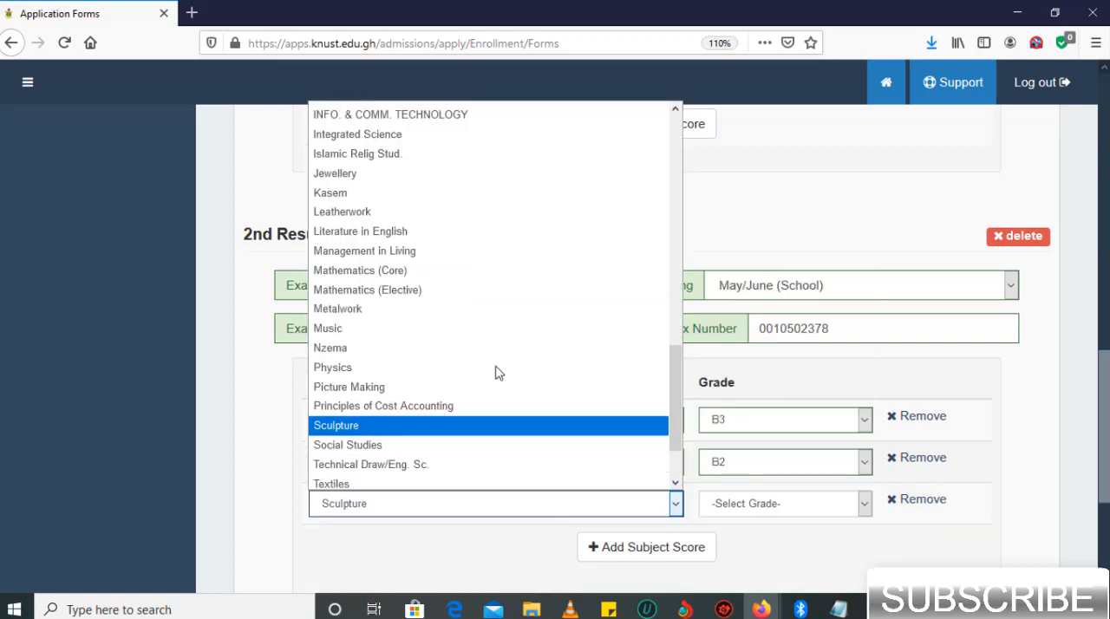
scroll(496, 373, down, 1)
click(404, 401)
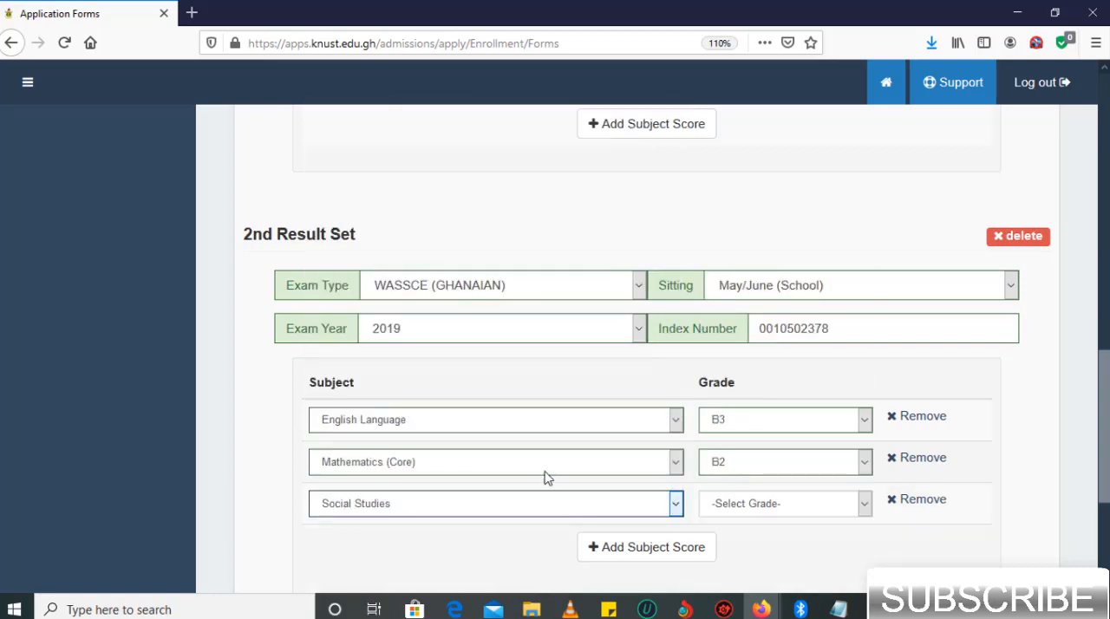
click(779, 503)
click(728, 275)
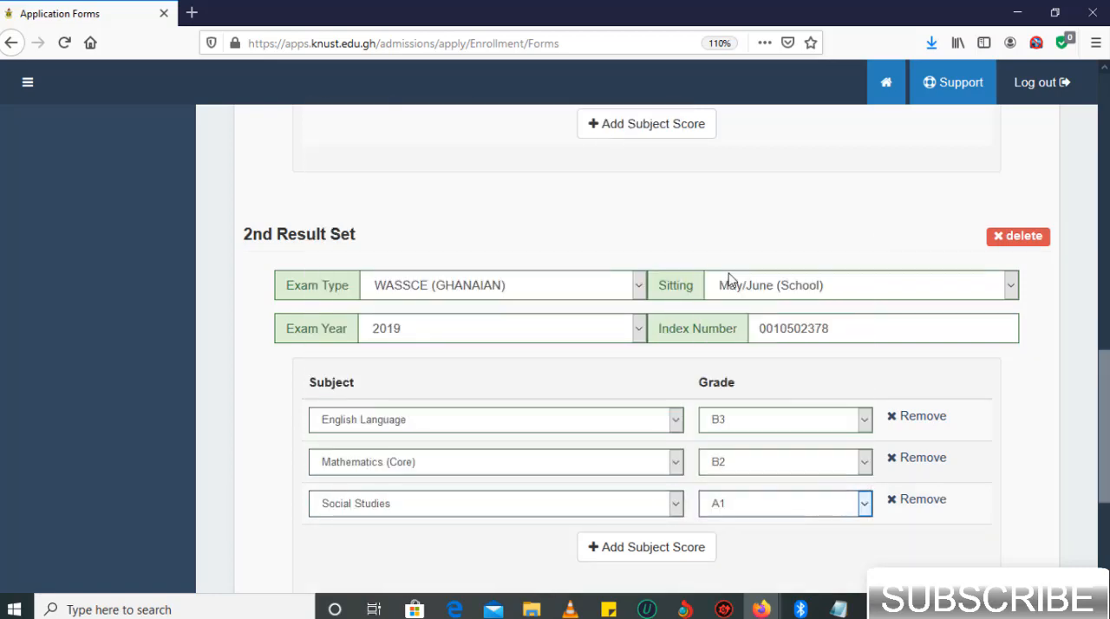
- Add a fourth subject score to the second result set for Integrated Science with the grade A1
click(638, 548)
scroll(520, 451, down, 3)
click(499, 393)
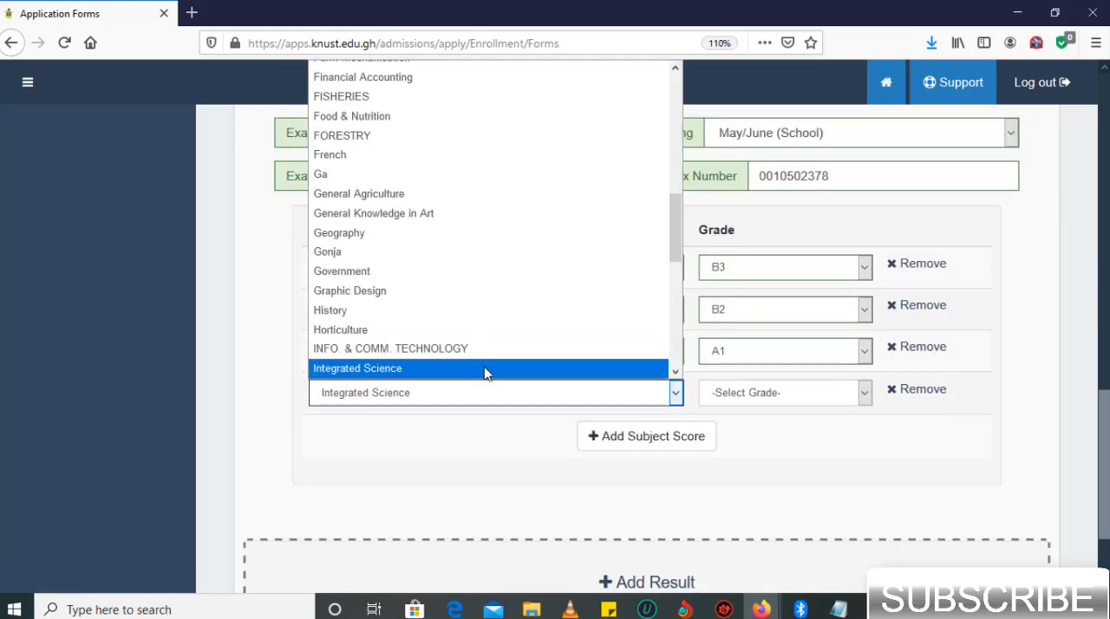
click(484, 369)
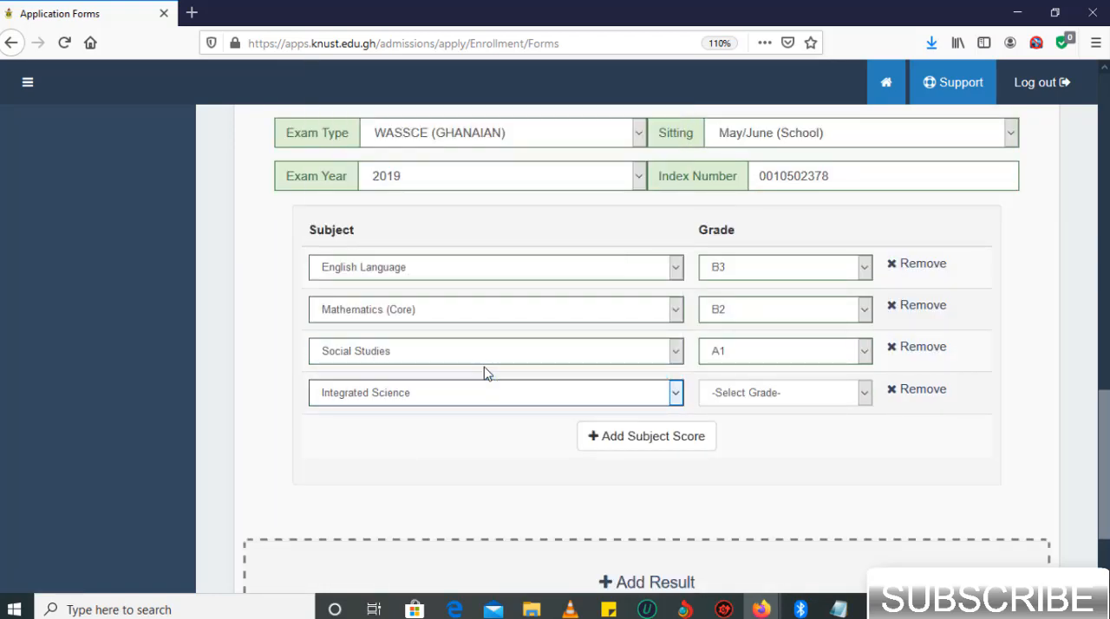
click(796, 401)
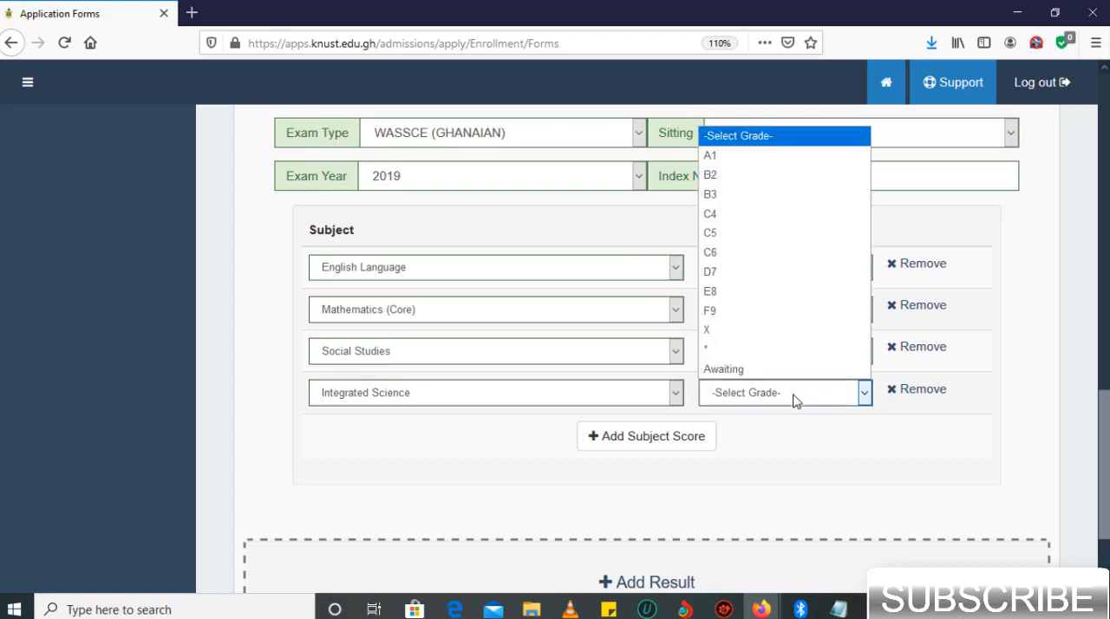
click(743, 155)
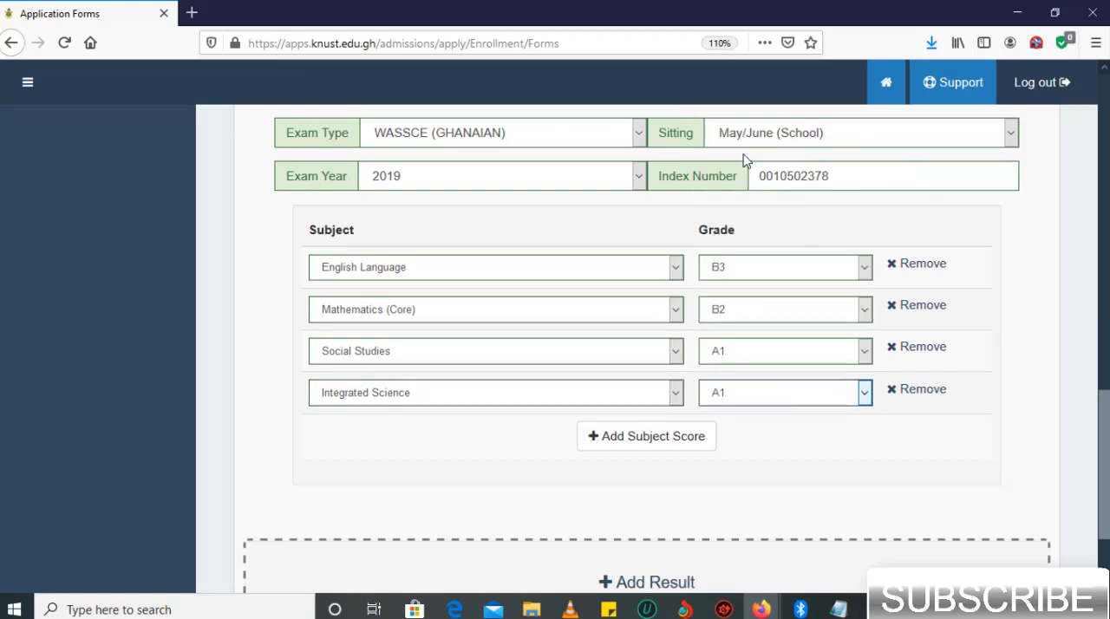
- Add a fifth subject score to the second result set for Physics with the grade B3
click(627, 438)
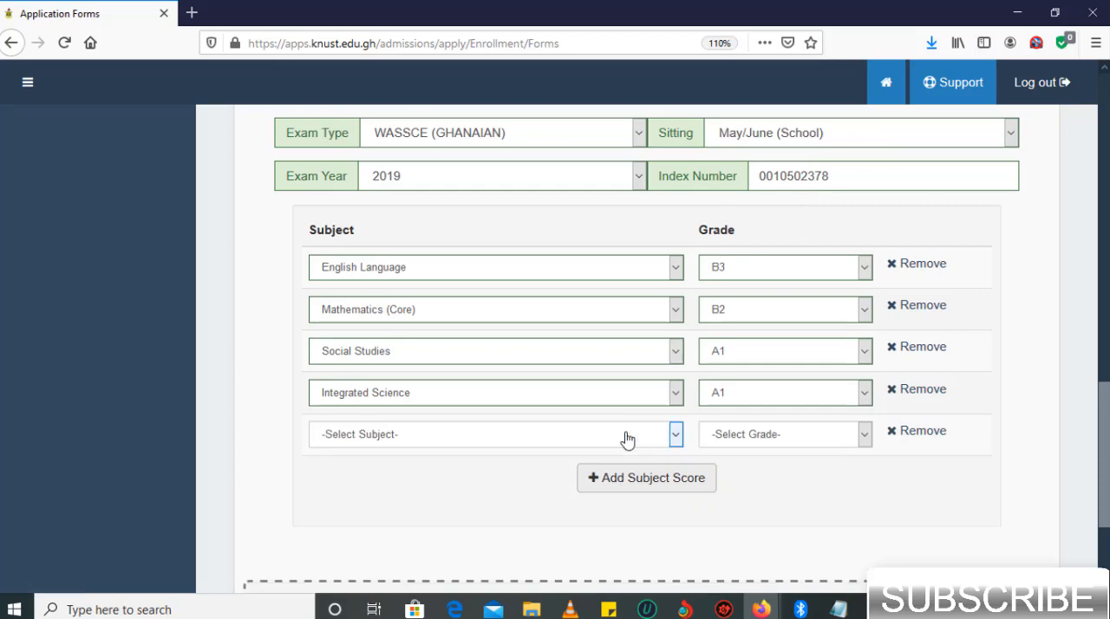
click(519, 439)
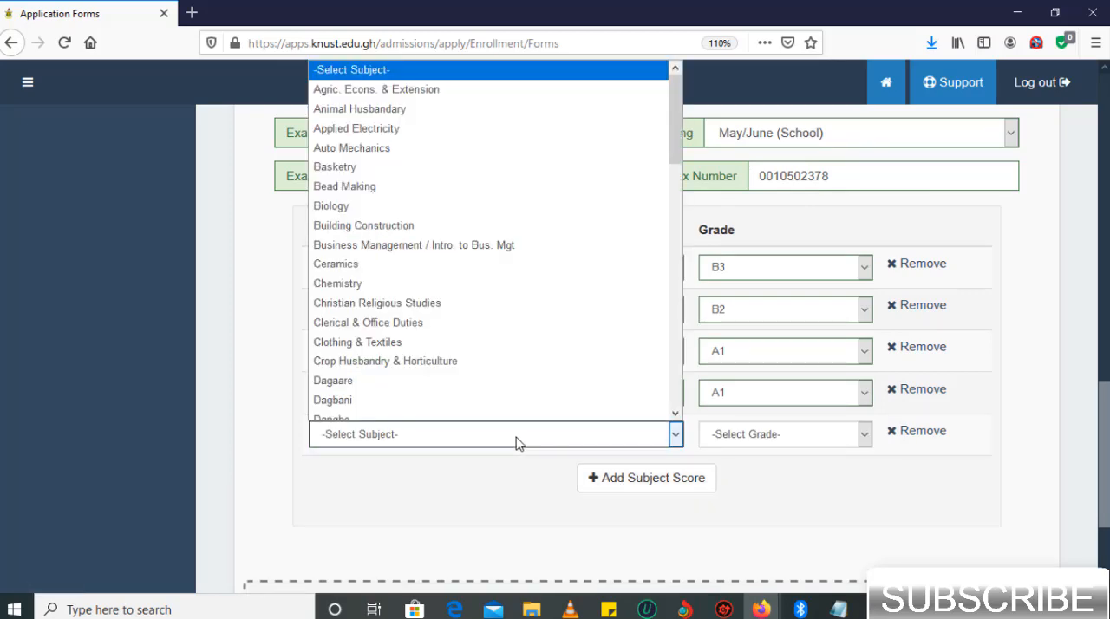
scroll(490, 307, down, 12)
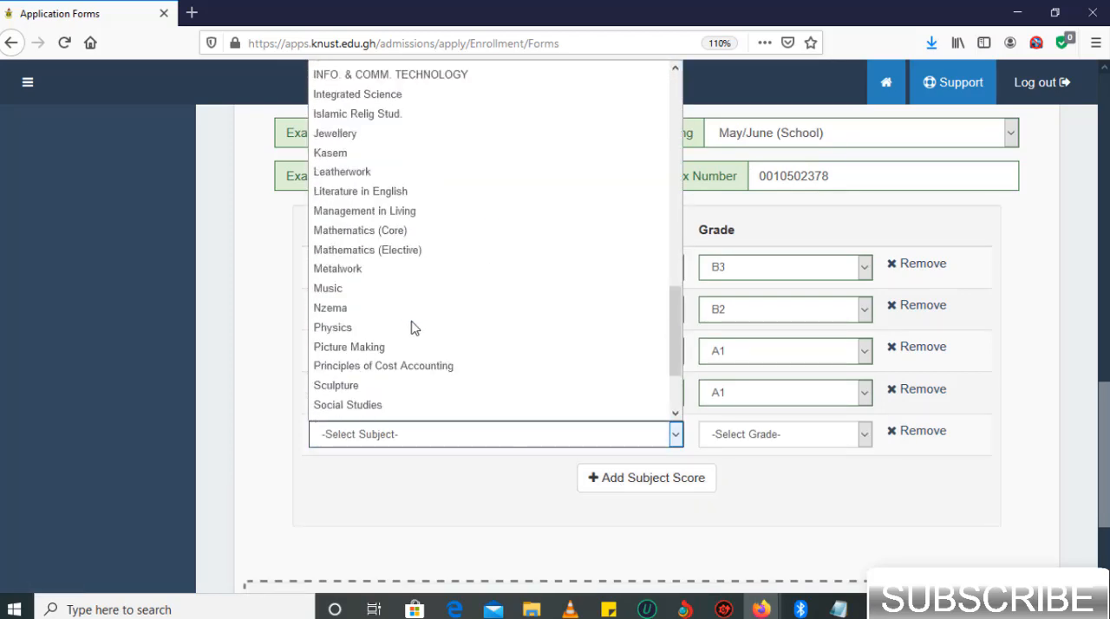
click(407, 327)
click(822, 444)
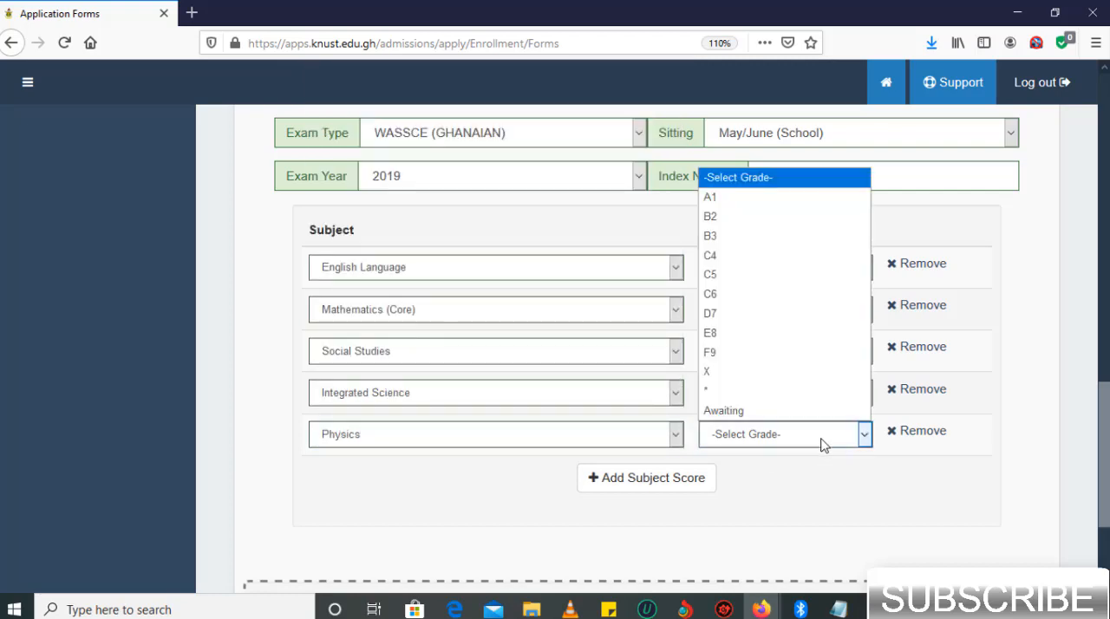
click(728, 236)
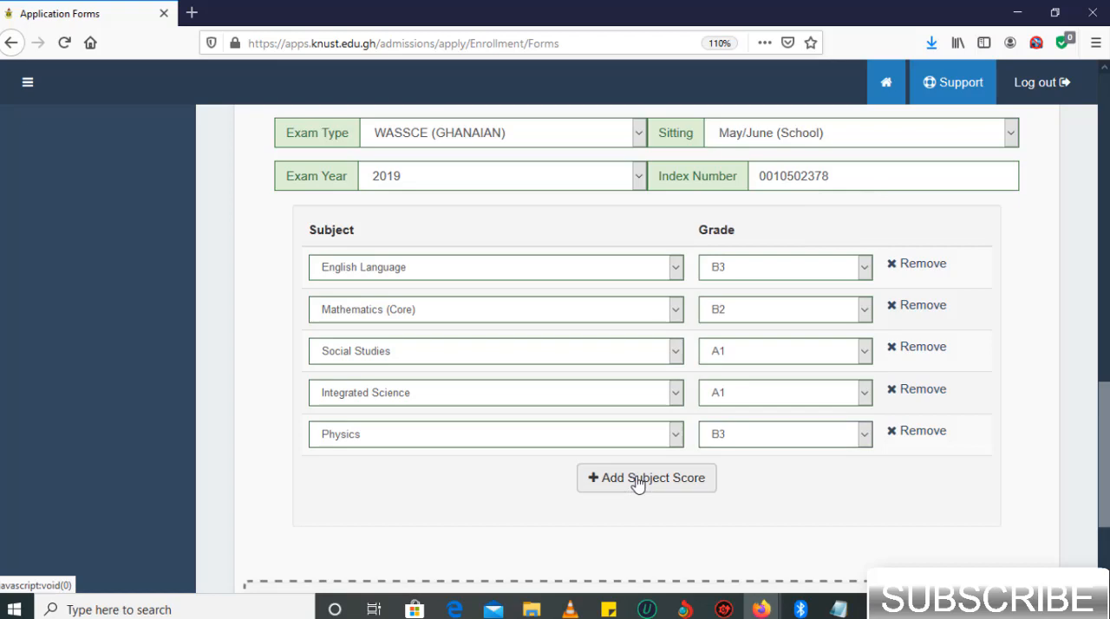
- Add a sixth subject score to the second result set for Chemistry with the grade B3
click(639, 483)
click(565, 477)
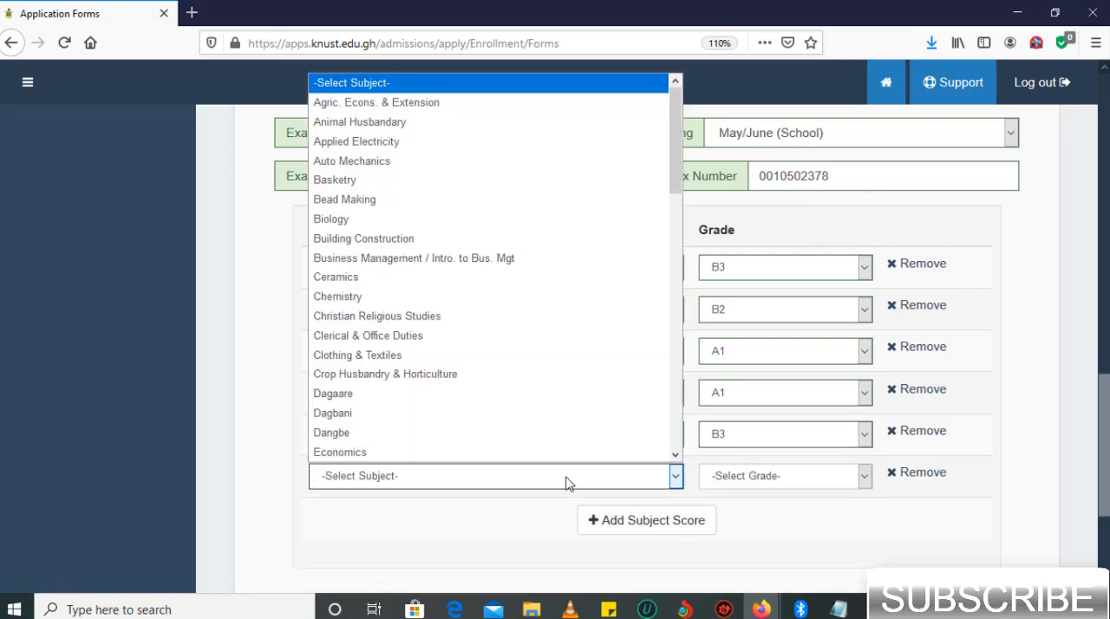
click(483, 299)
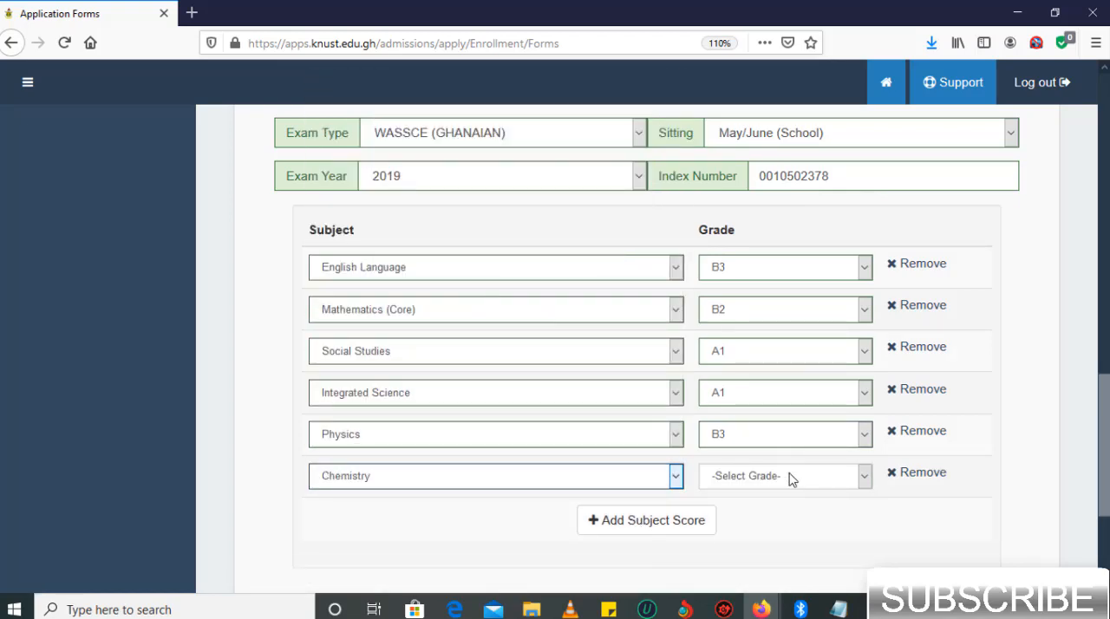
click(795, 476)
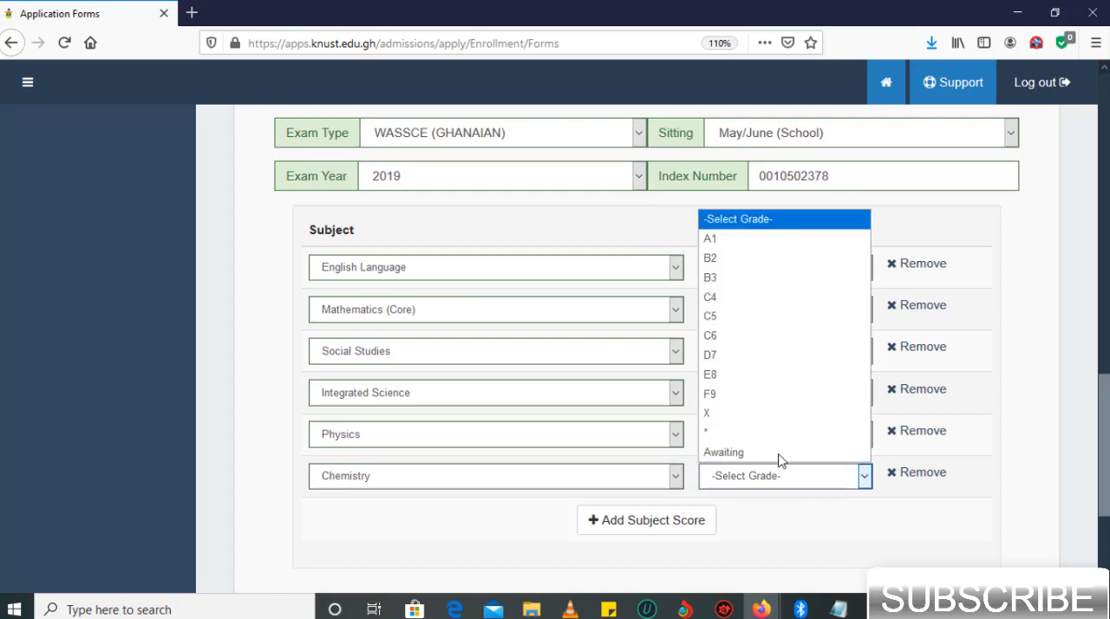
click(734, 285)
- Add a seventh subject score to the second result set for Biology with the grade B3
click(607, 520)
click(433, 518)
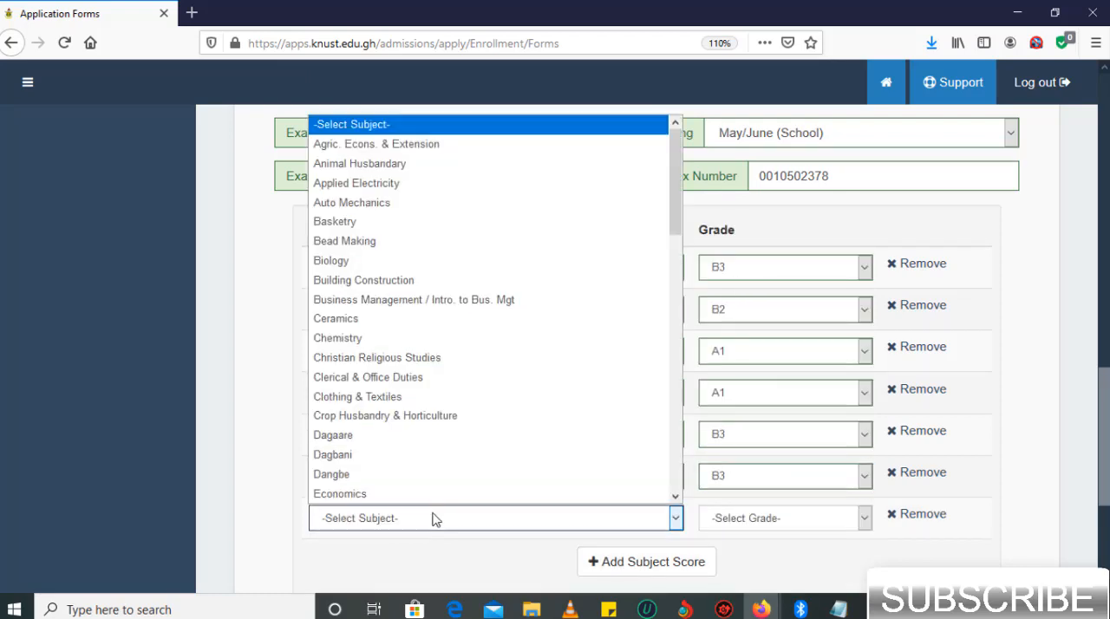
click(409, 260)
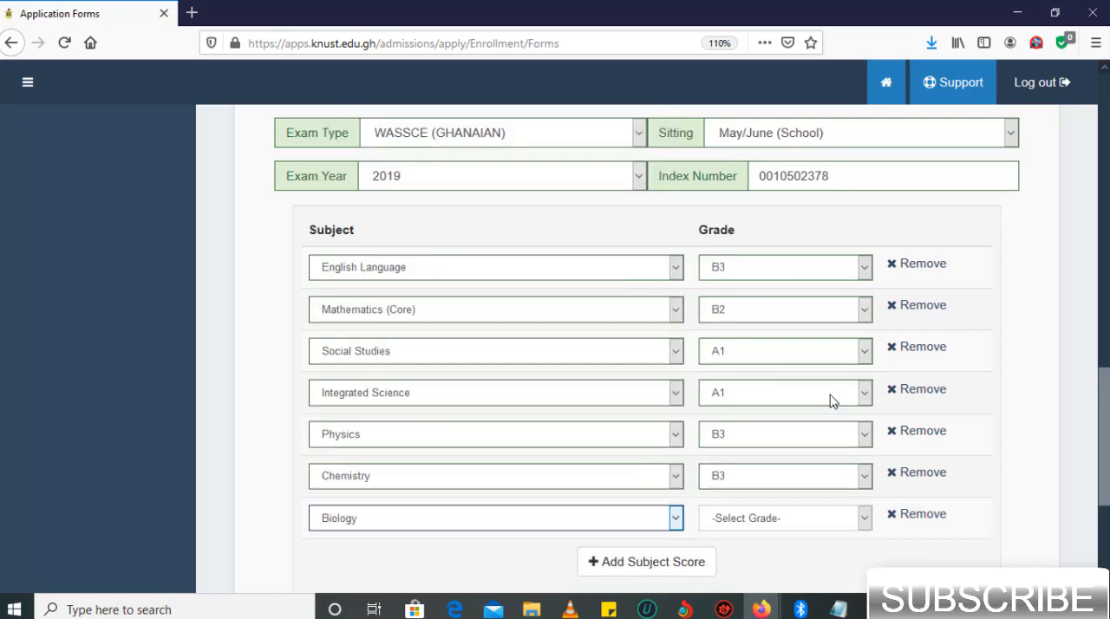
click(824, 522)
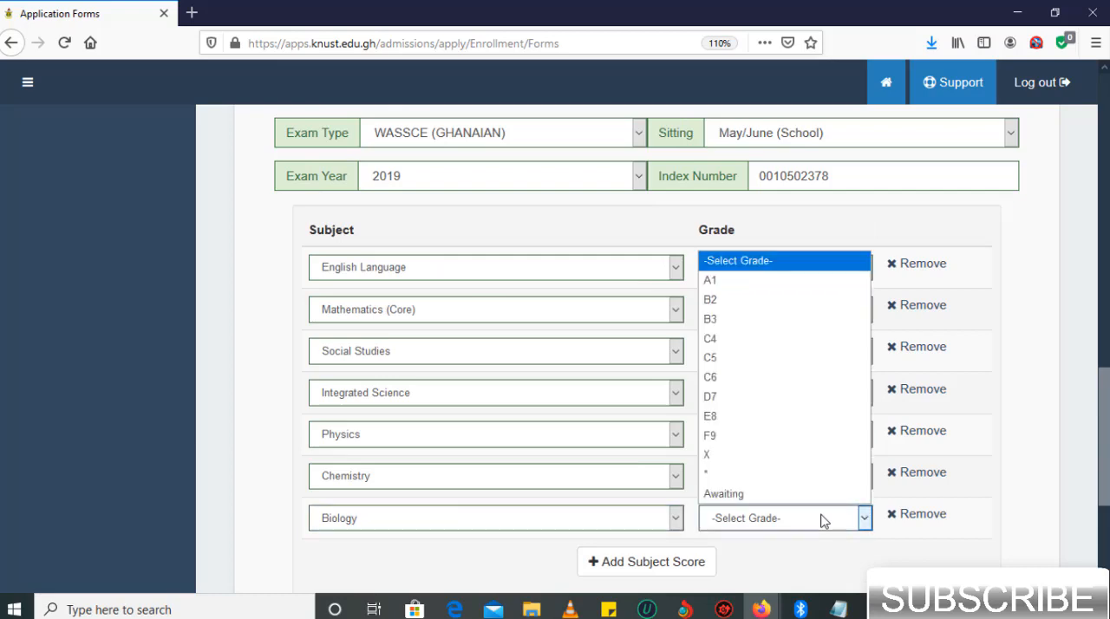
click(746, 317)
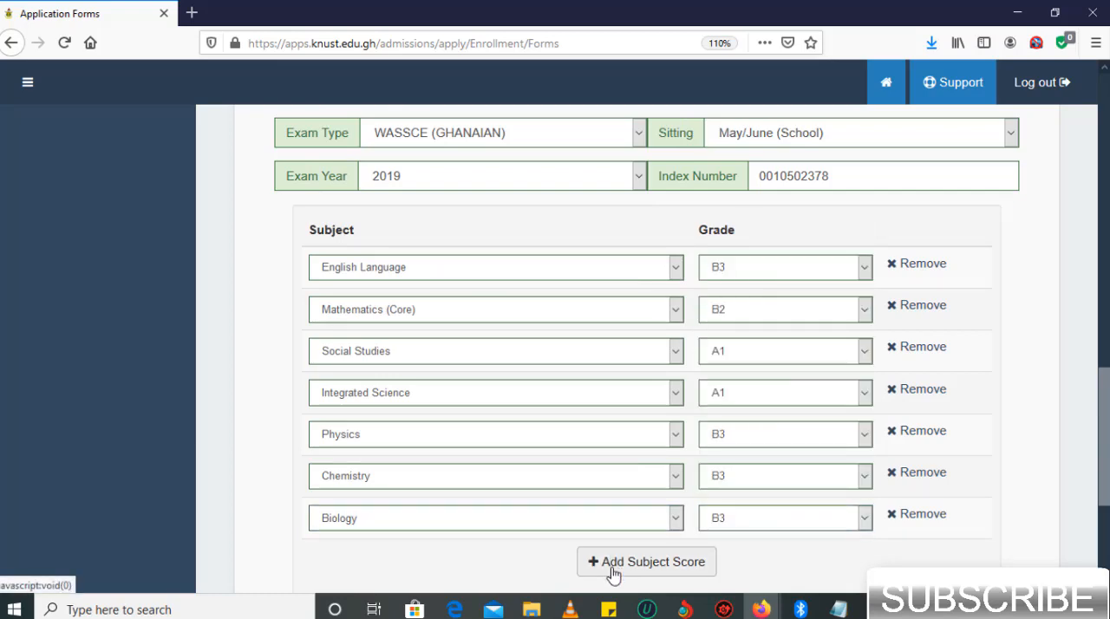
- Add an eighth subject score to the second result set for Mathematics (Elective) with the grade A1
click(612, 572)
scroll(515, 529, down, 1)
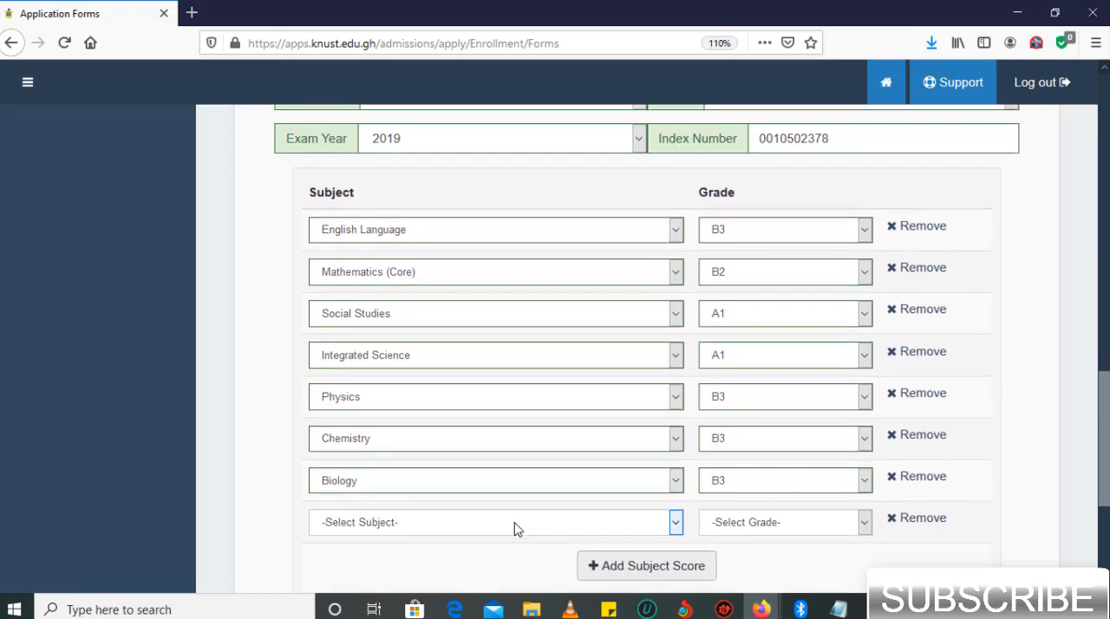
click(515, 529)
key(m)
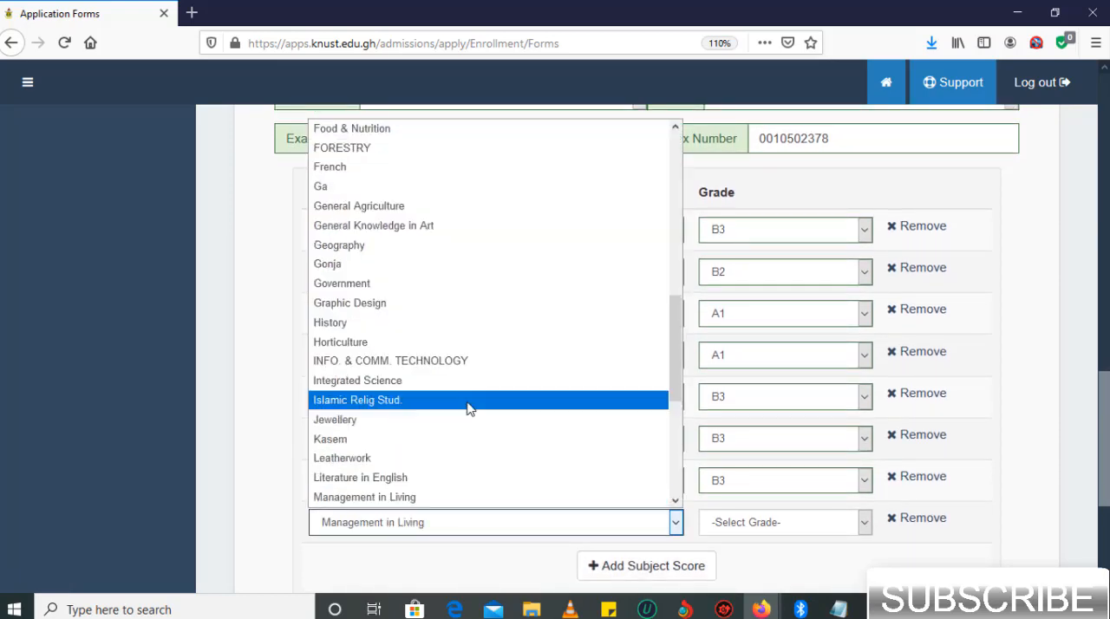
scroll(465, 406, down, 2)
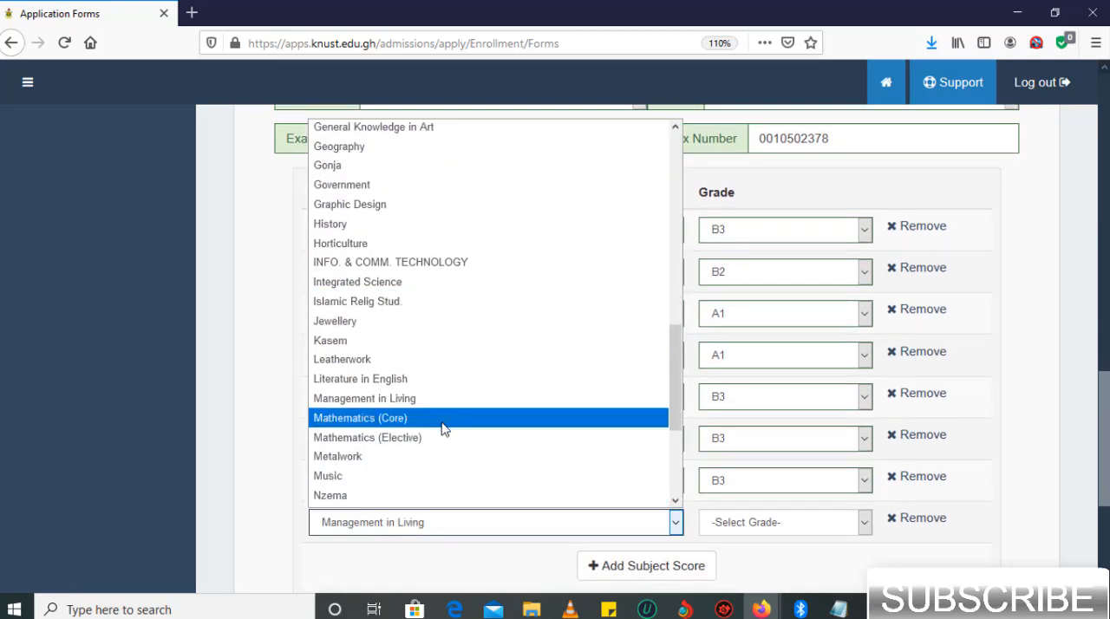
click(441, 438)
click(711, 522)
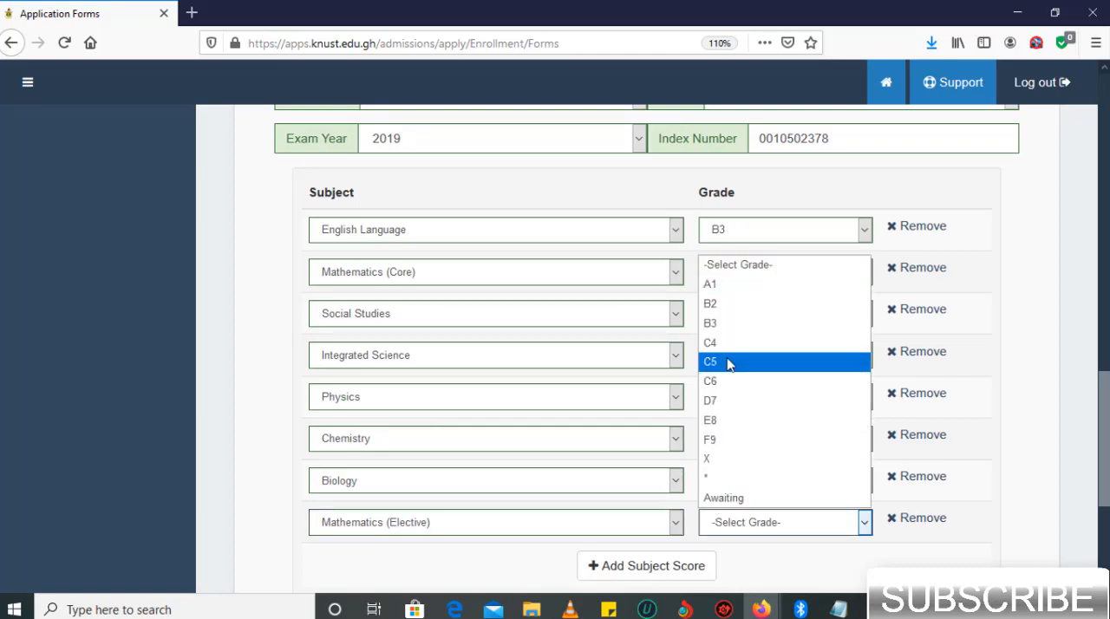
click(725, 286)
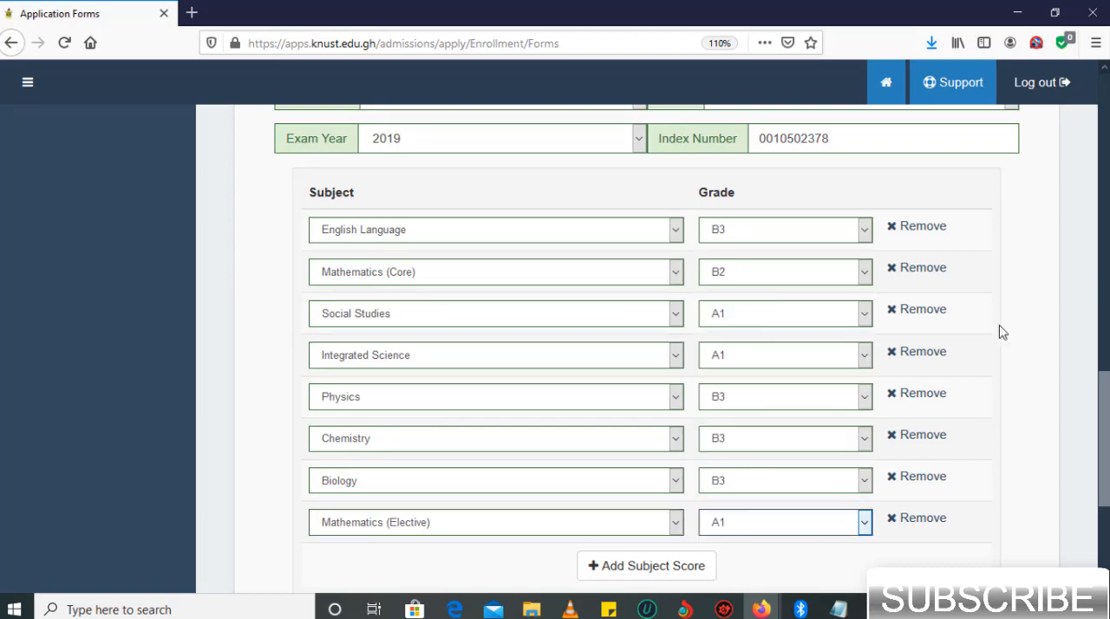
- Review the exam details, subjects and grades entered in both the first and second result sets
scroll(999, 331, down, 3)
scroll(999, 331, up, 8)
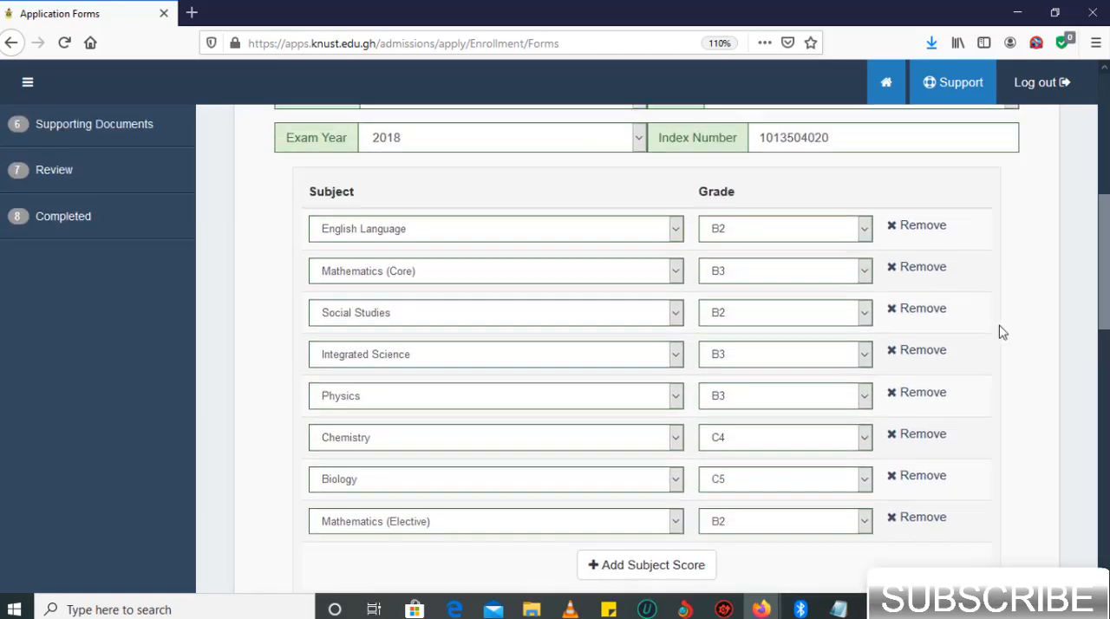
scroll(1000, 327, down, 3)
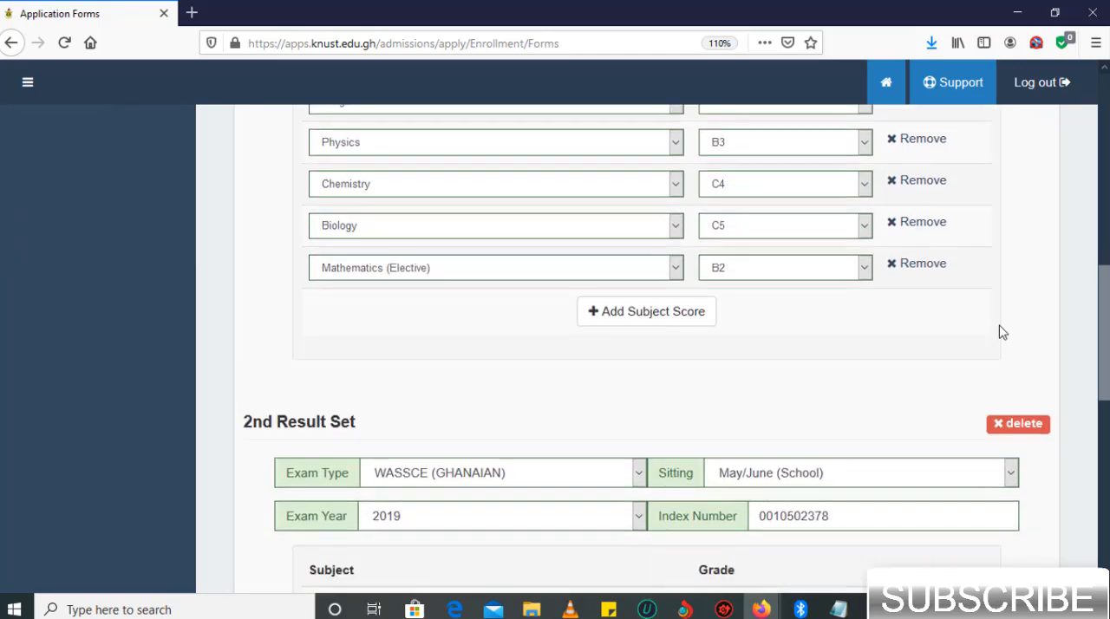
scroll(999, 327, down, 3)
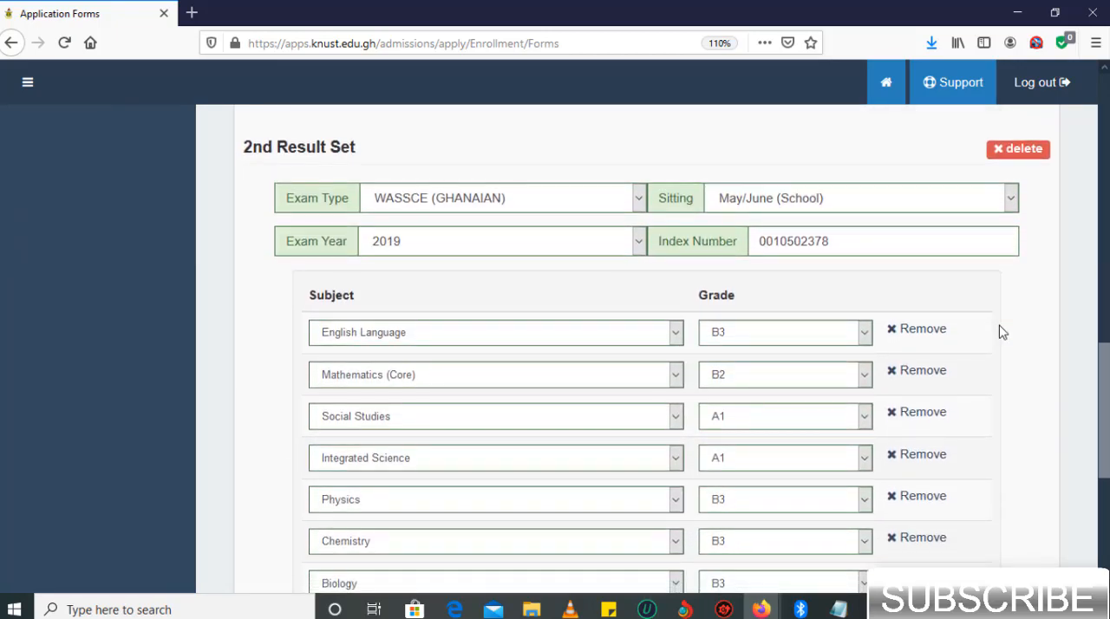
scroll(999, 327, down, 1)
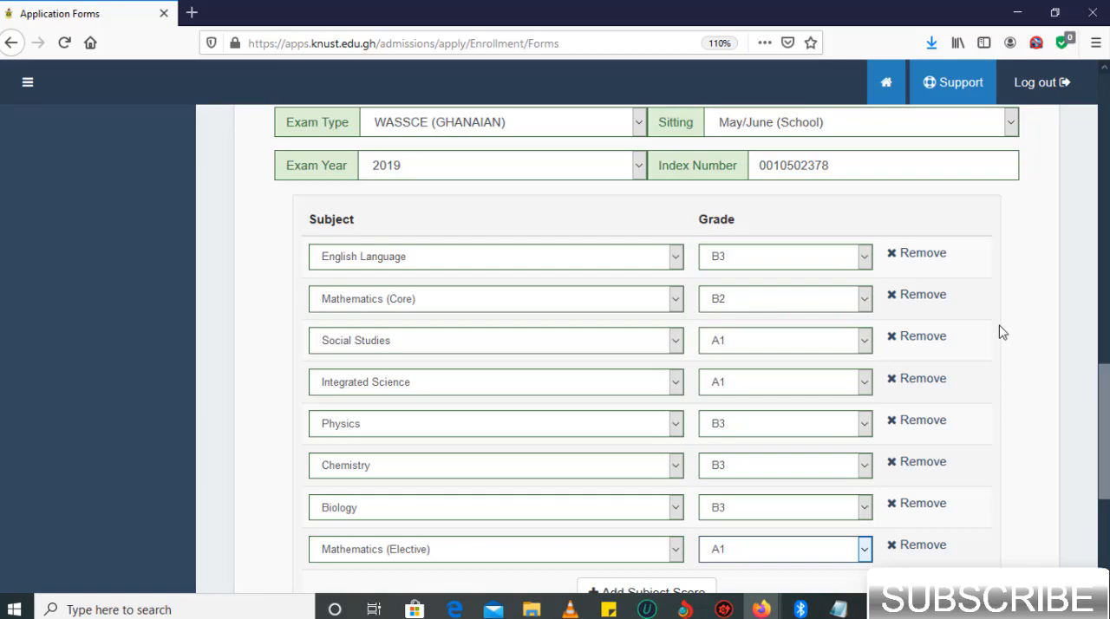
- Compare the subject grades in the 1st examination results with those in the 2nd result set
scroll(999, 326, up, 7)
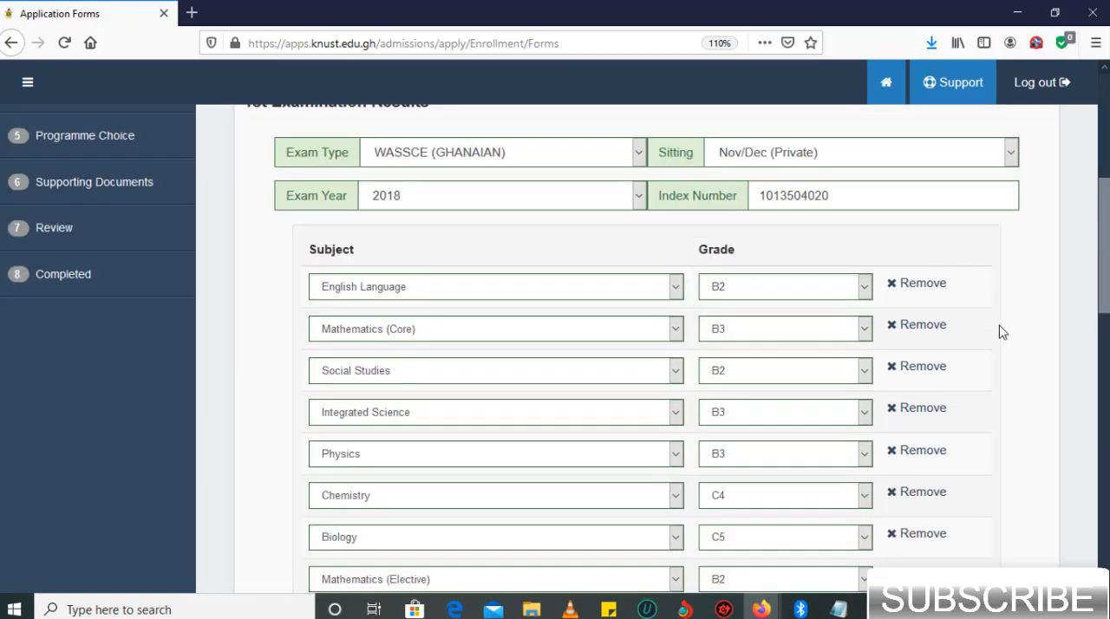
scroll(999, 331, up, 1)
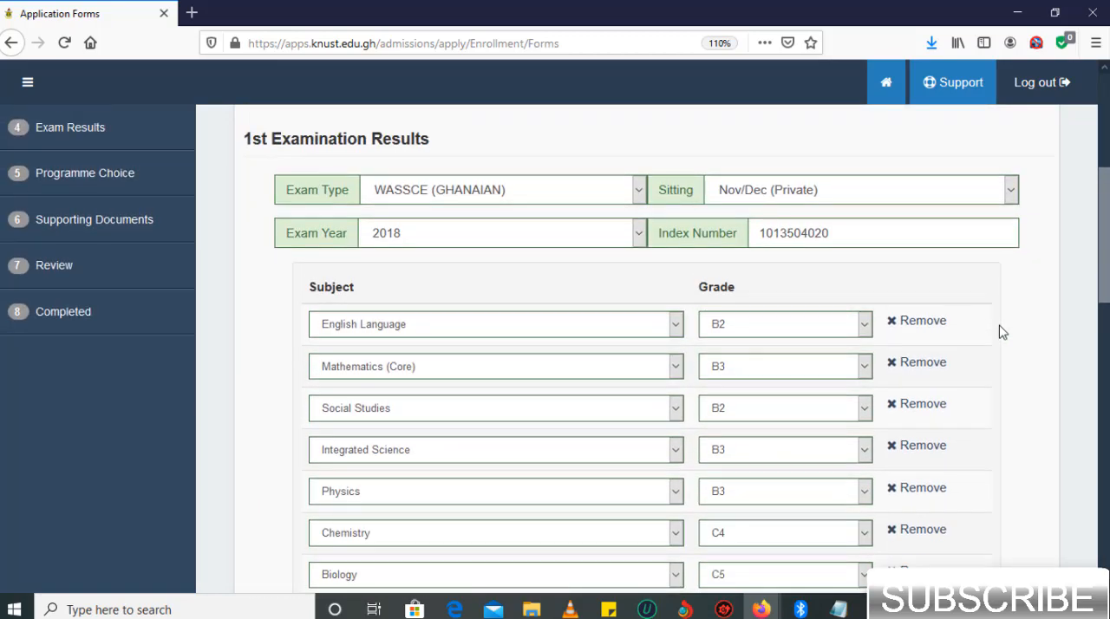
scroll(999, 330, down, 3)
scroll(999, 330, up, 1)
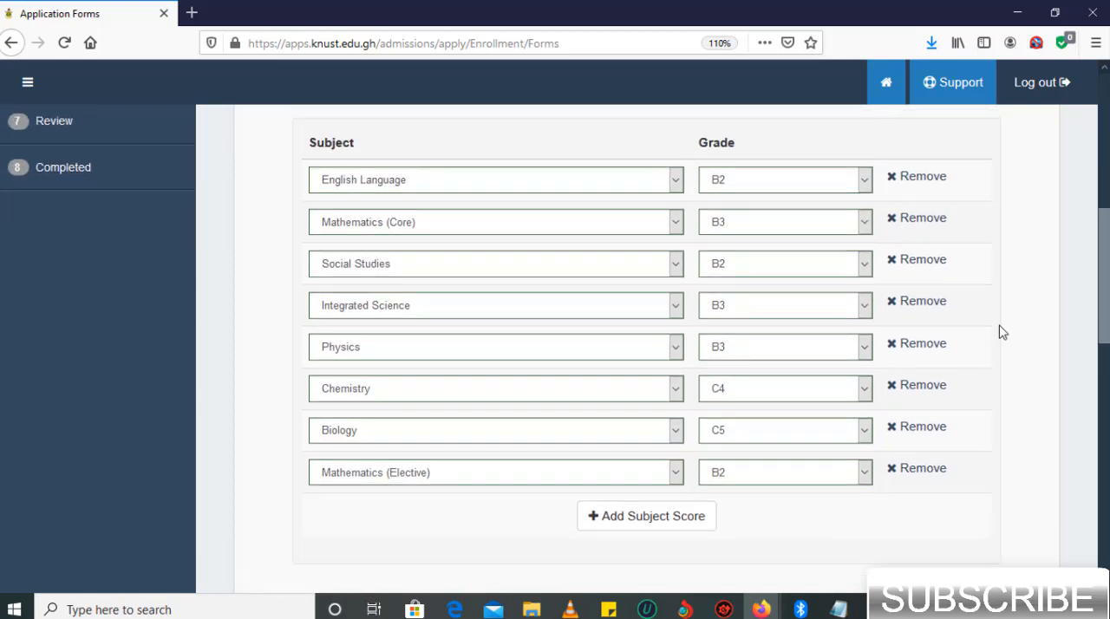
scroll(999, 326, down, 6)
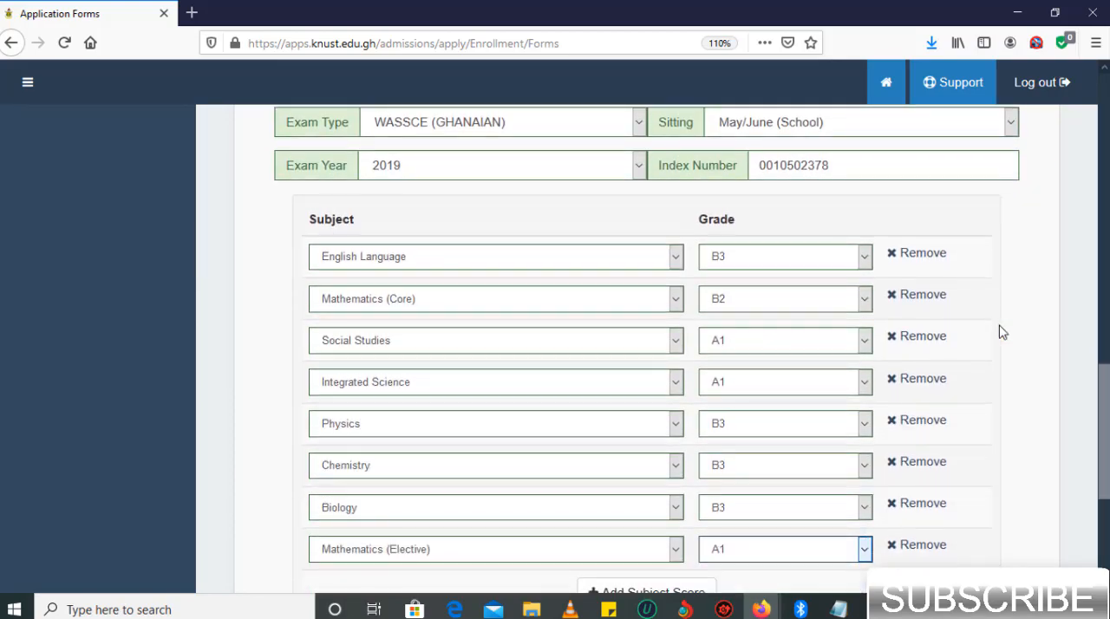
scroll(999, 326, down, 1)
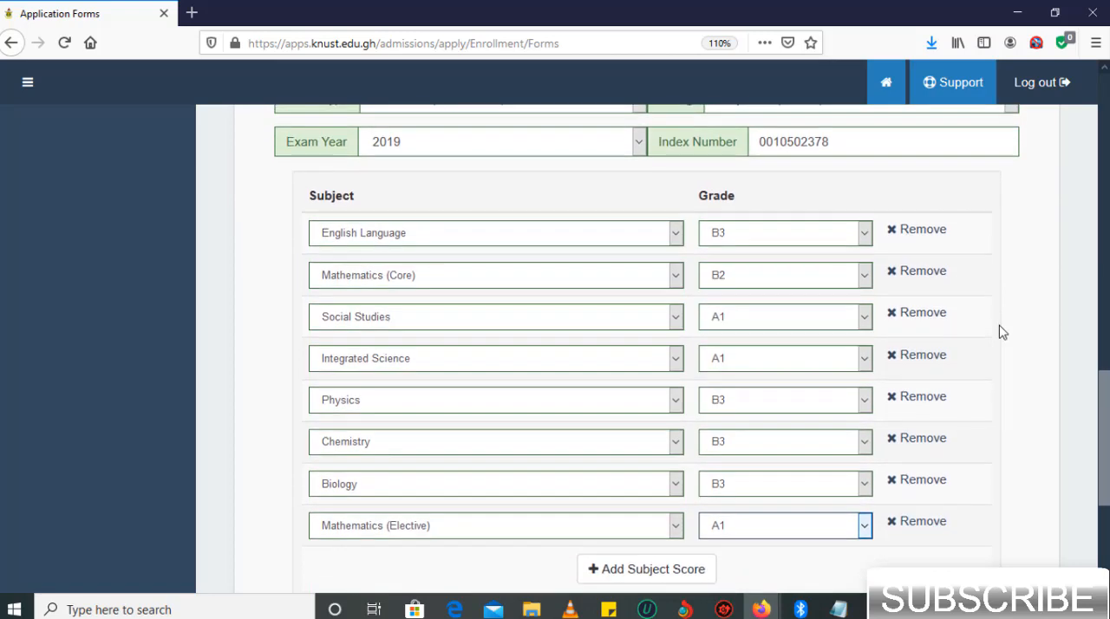
scroll(999, 326, up, 1)
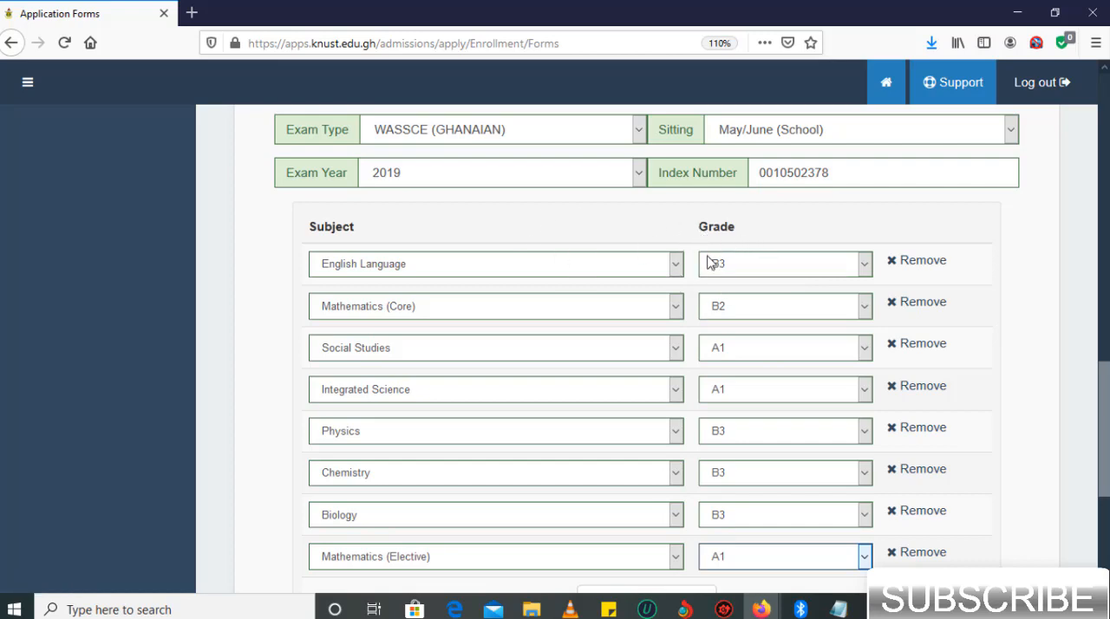
scroll(727, 247, up, 6)
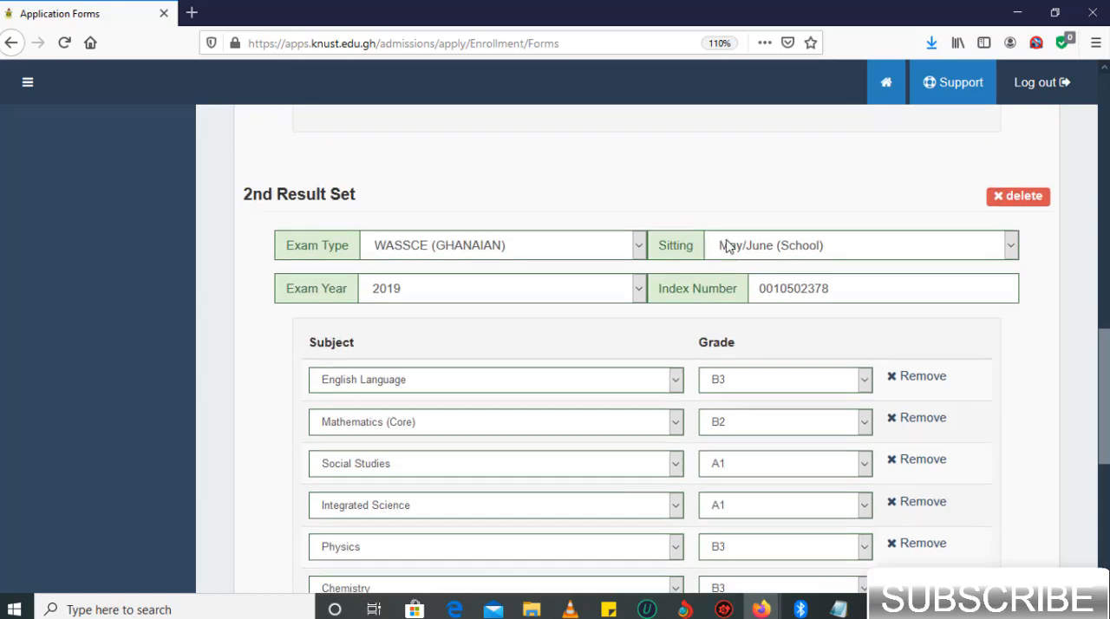
scroll(727, 246, up, 3)
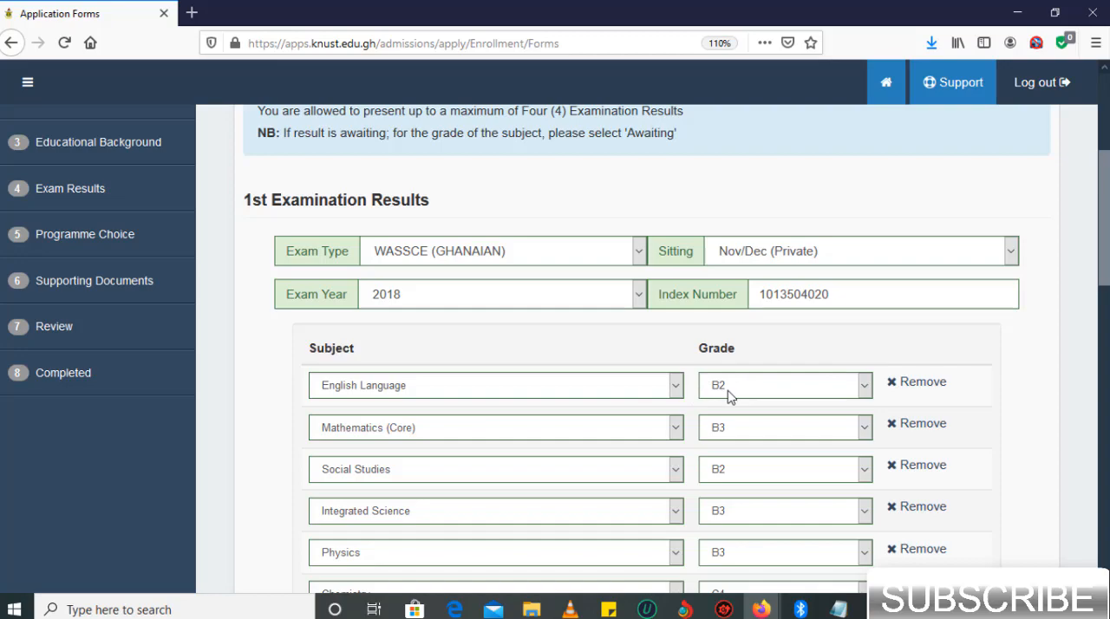
scroll(728, 395, down, 7)
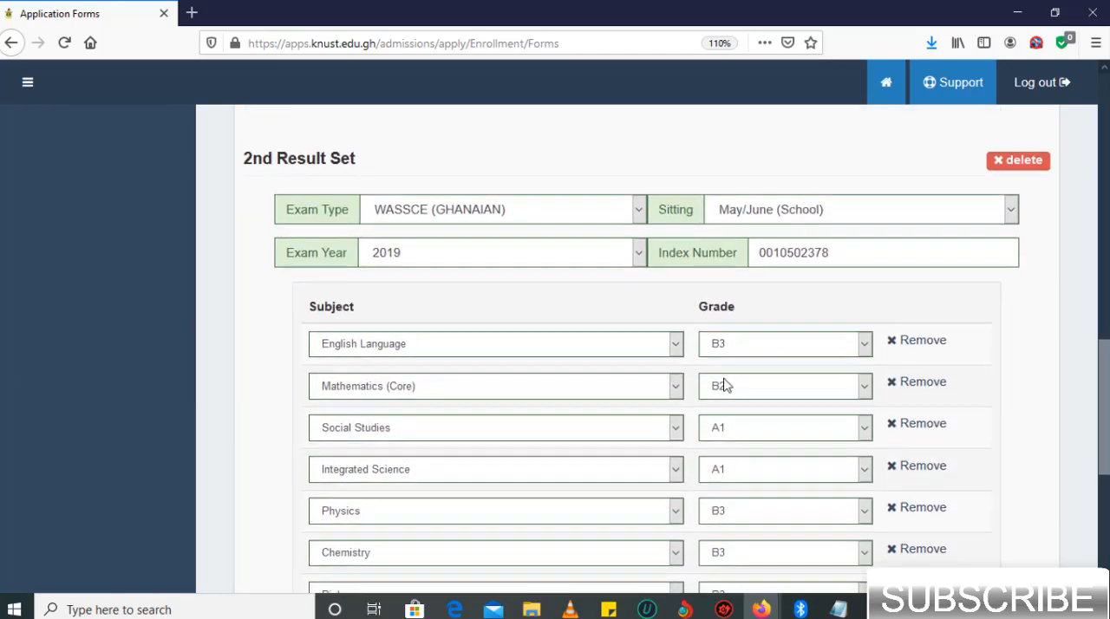
scroll(729, 391, down, 2)
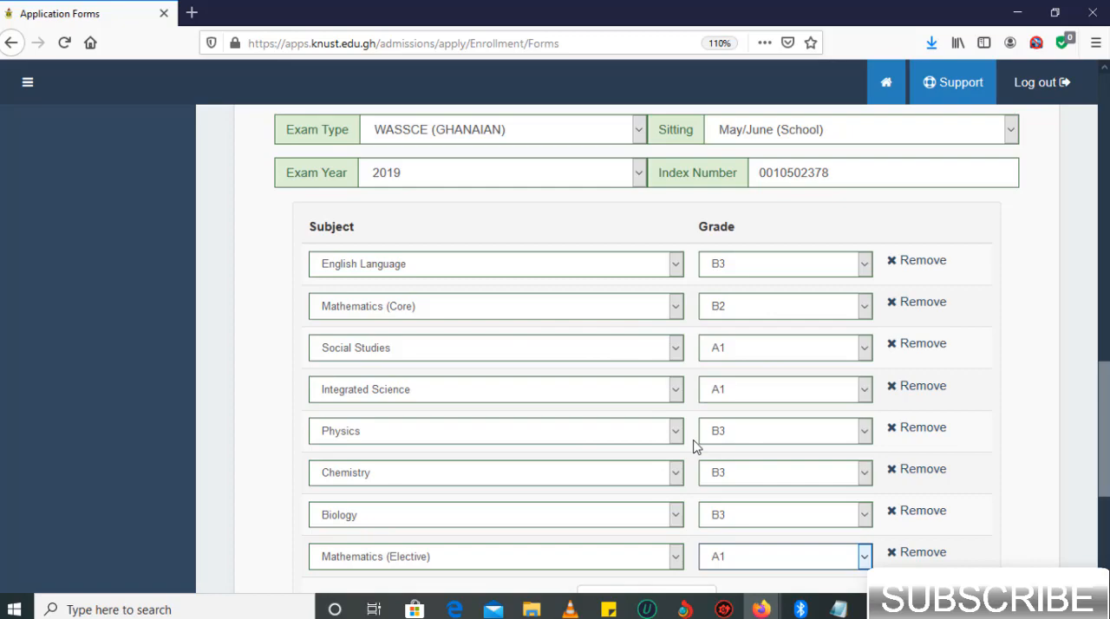
scroll(694, 446, down, 2)
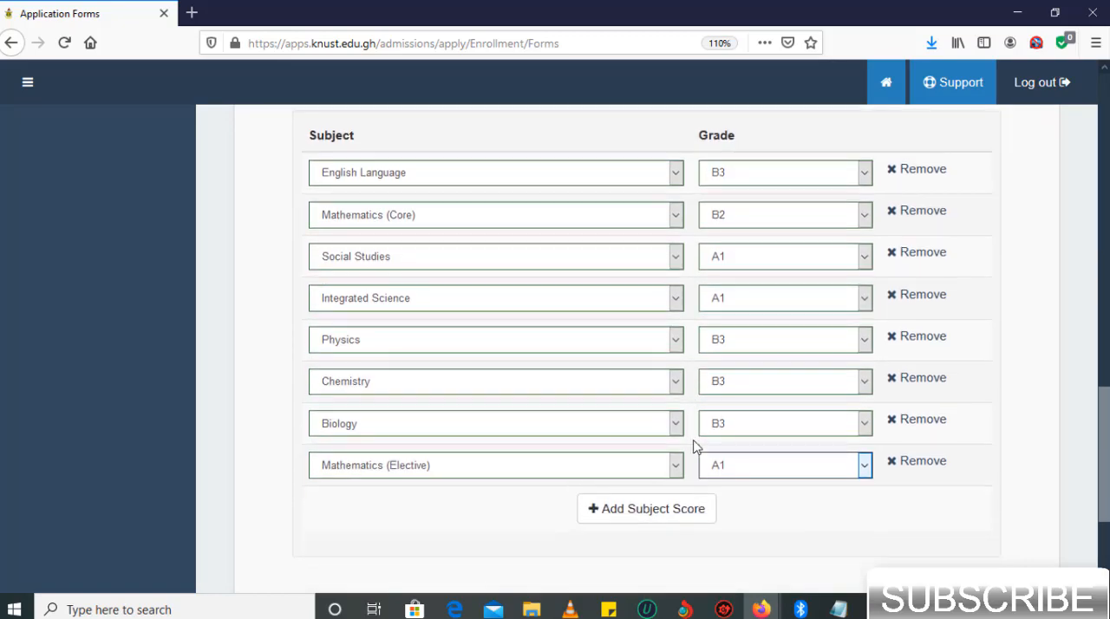
scroll(693, 446, down, 3)
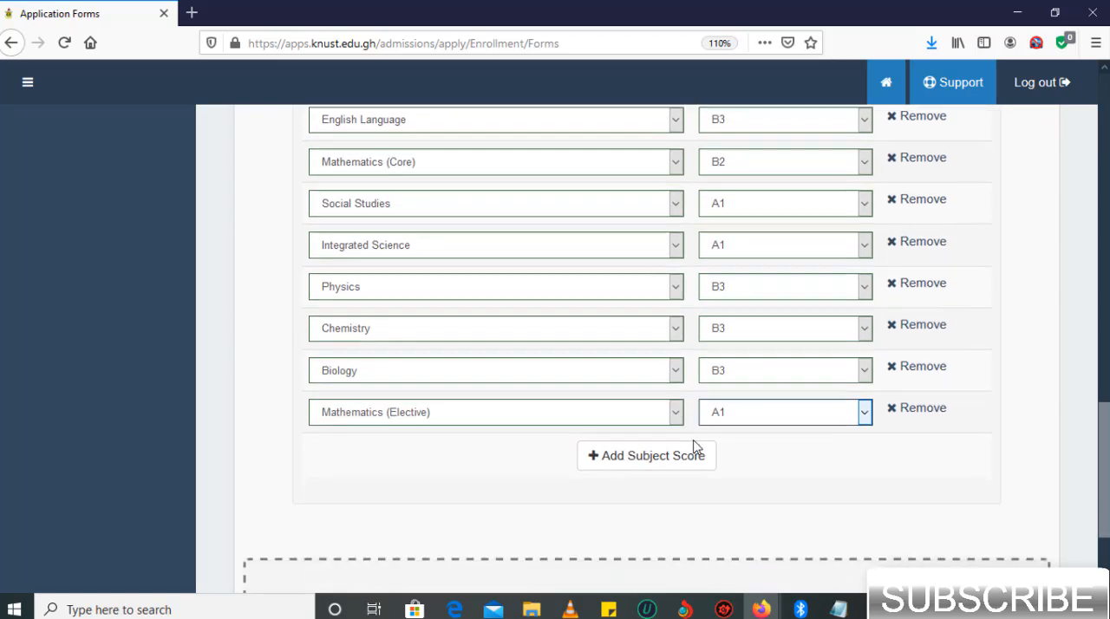
scroll(693, 447, down, 2)
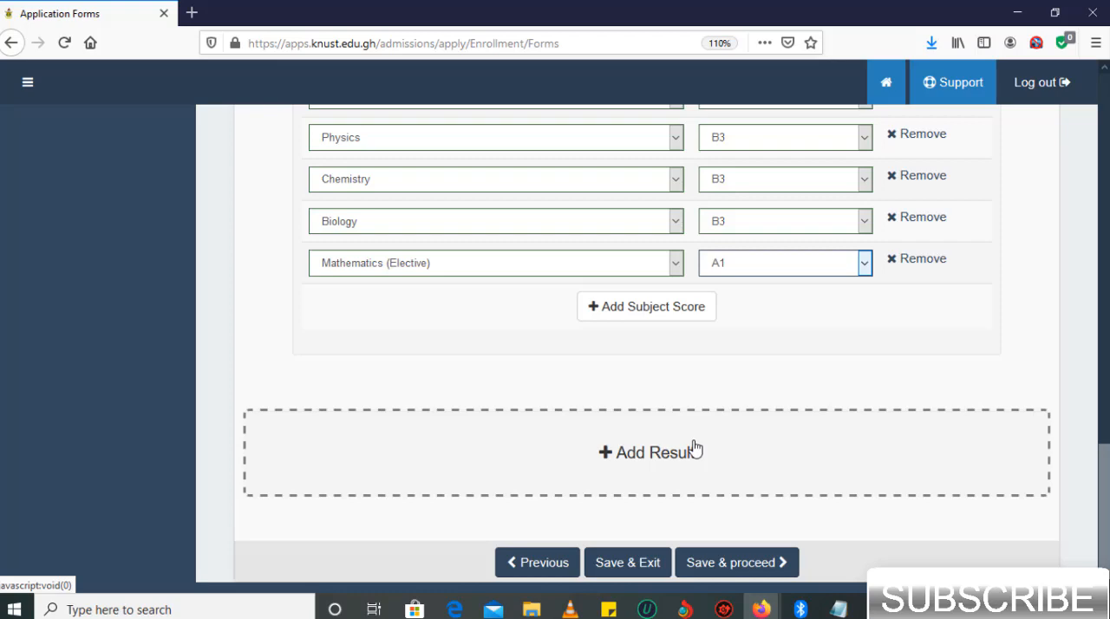
scroll(694, 448, up, 8)
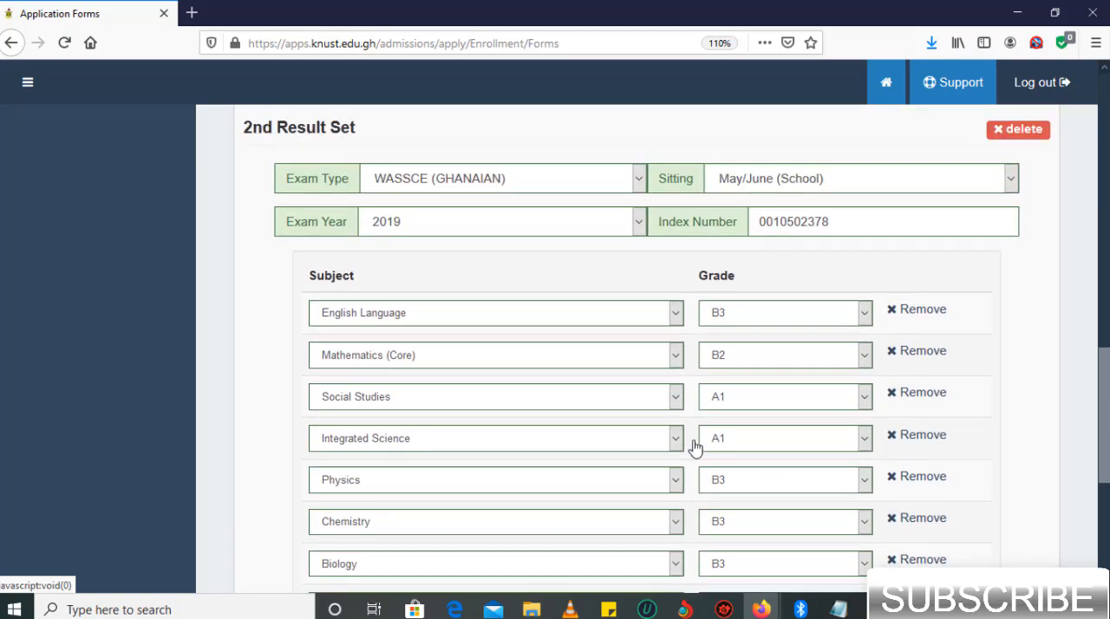
scroll(694, 448, up, 4)
scroll(694, 448, down, 2)
scroll(693, 447, up, 1)
scroll(694, 447, down, 5)
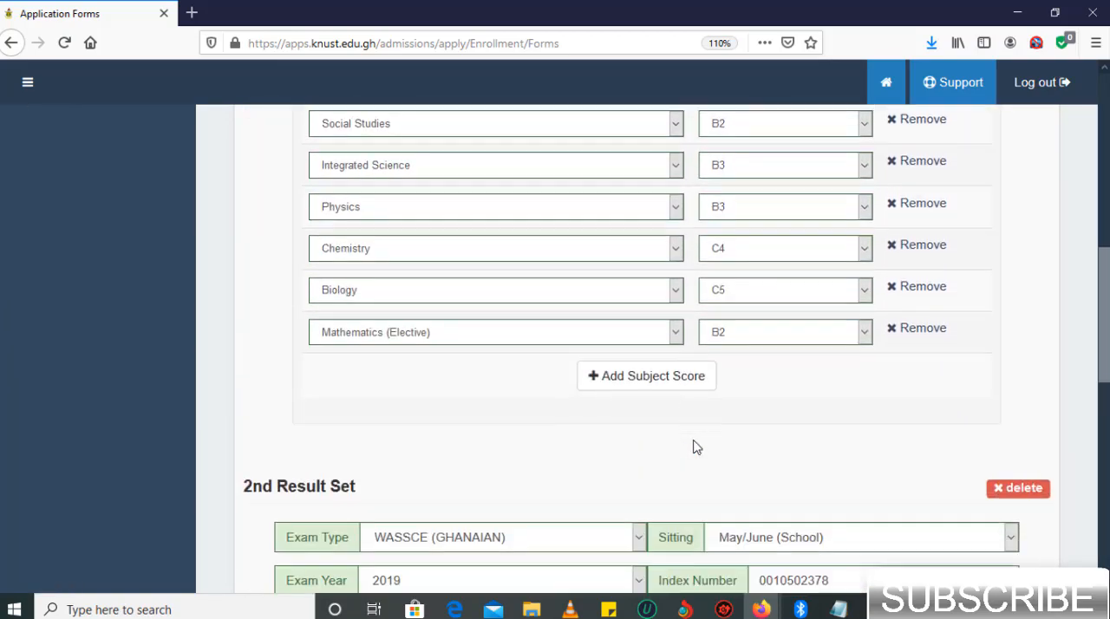
scroll(694, 446, down, 6)
scroll(694, 447, up, 1)
scroll(694, 446, up, 6)
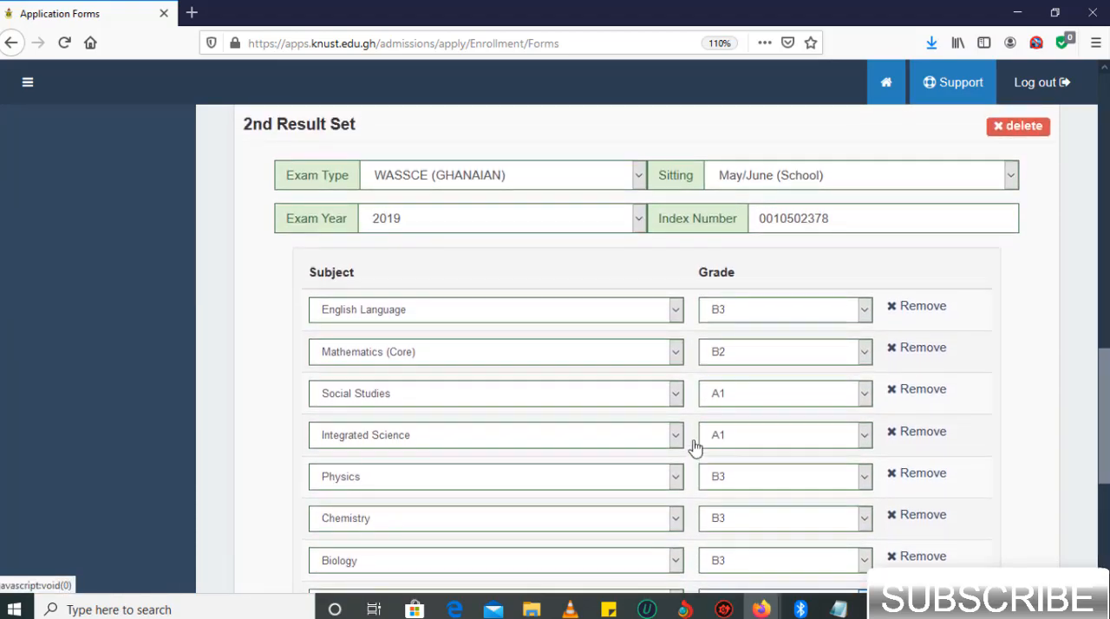
scroll(694, 447, down, 1)
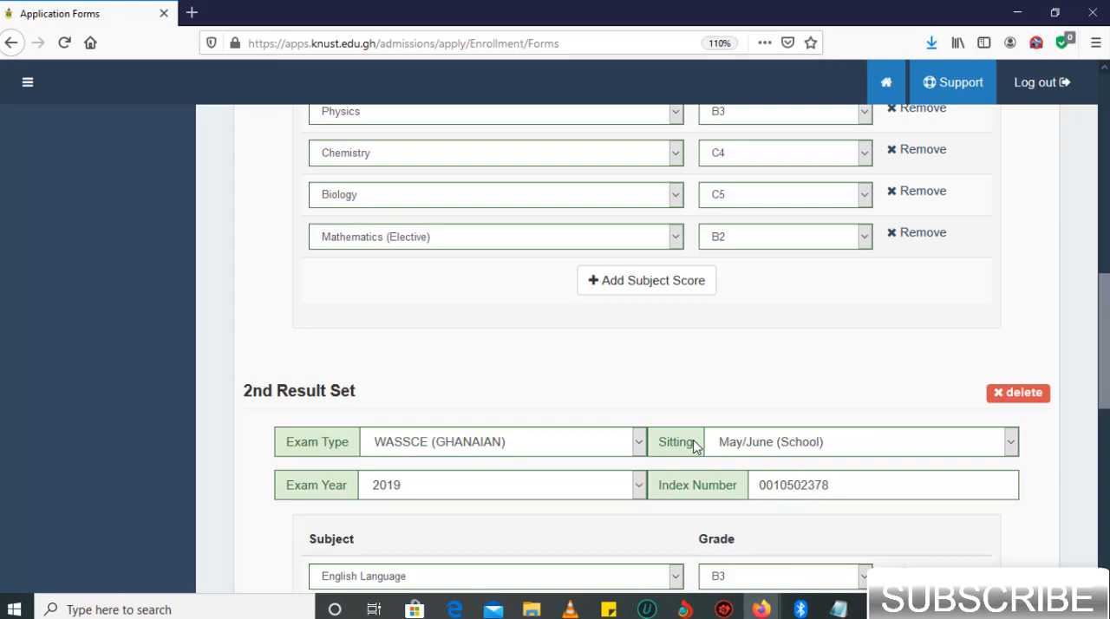
scroll(694, 447, down, 6)
scroll(694, 446, down, 2)
scroll(694, 447, up, 6)
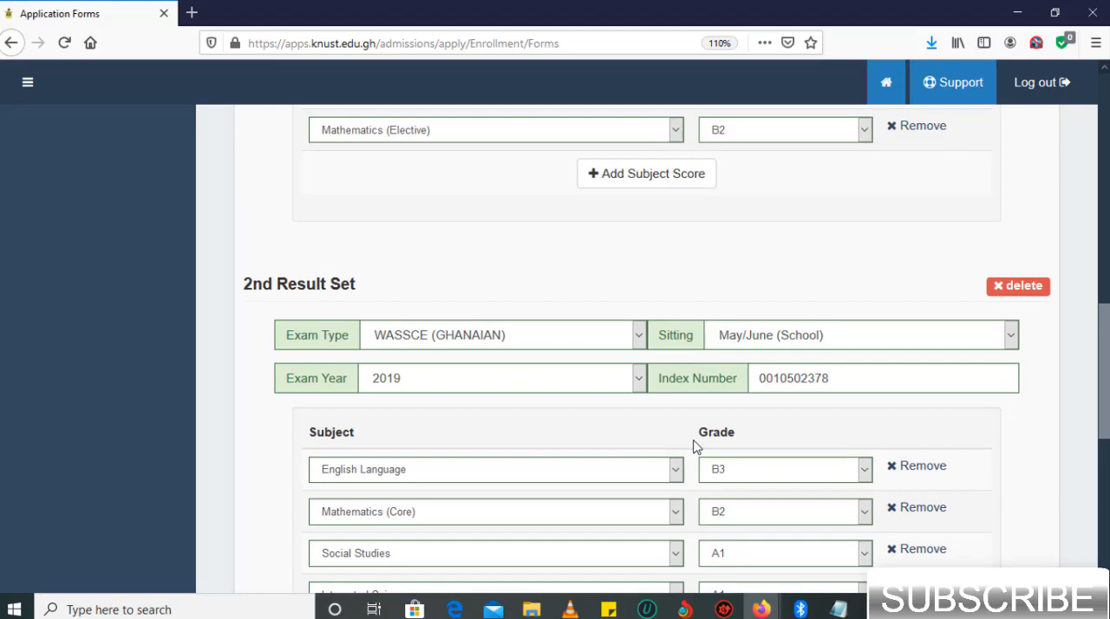
scroll(694, 447, up, 7)
scroll(694, 447, down, 16)
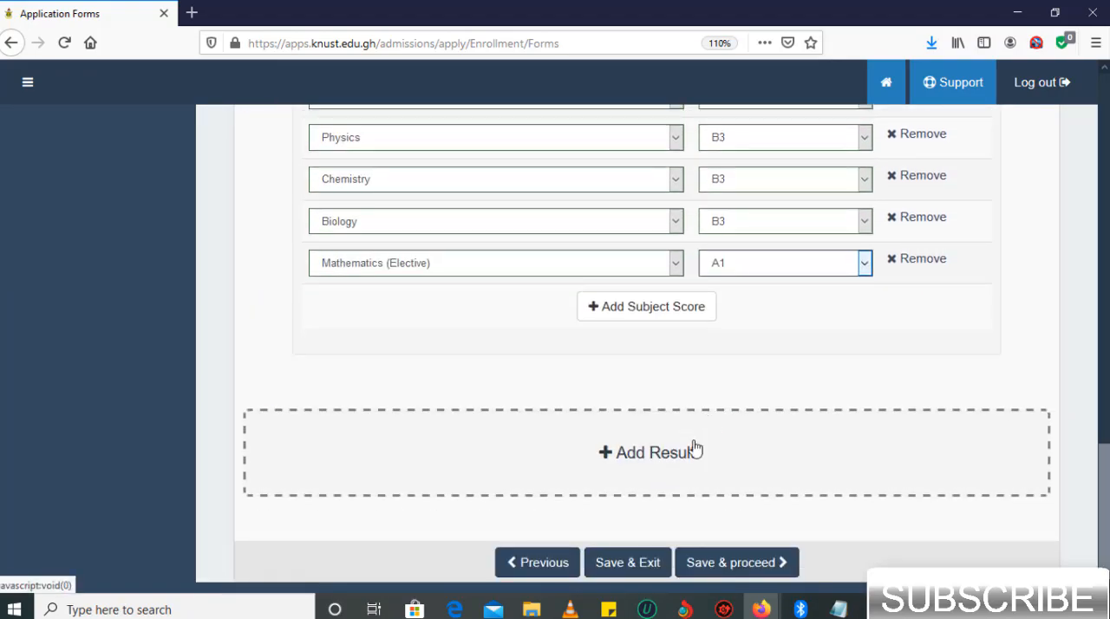
- Save the exam results and proceed to the Programme Choice section of the application
click(712, 561)
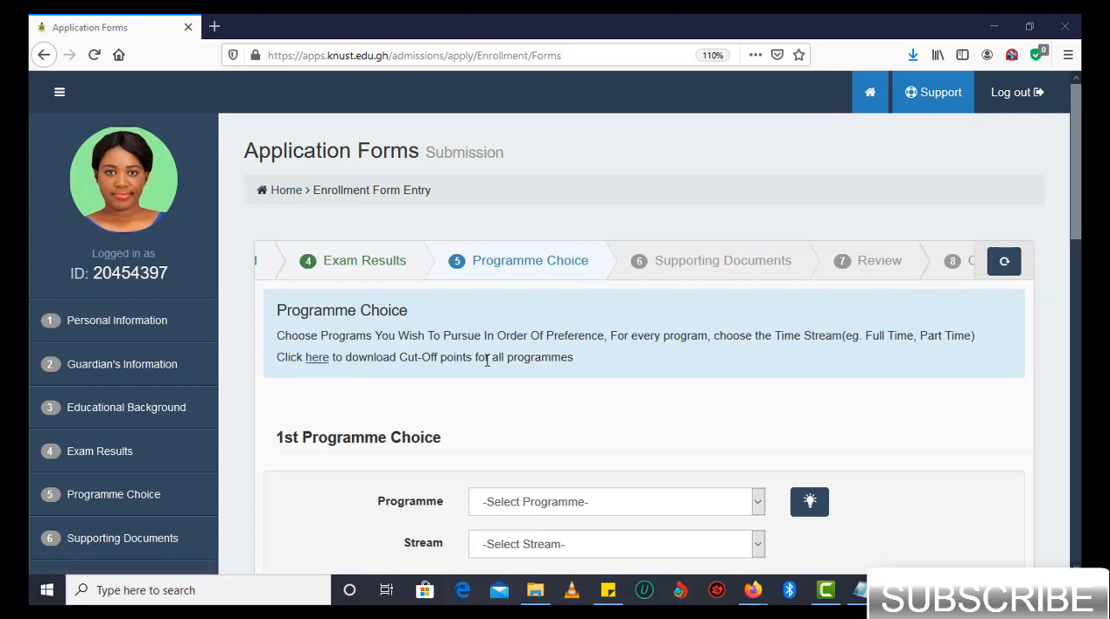
scroll(487, 361, down, 1)
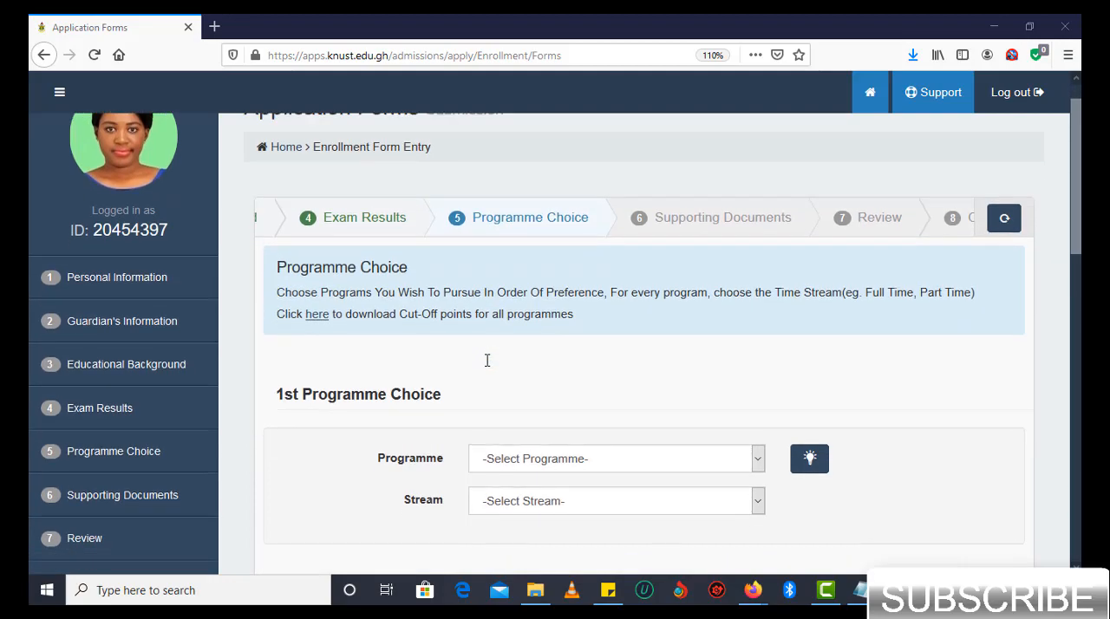
scroll(487, 366, down, 1)
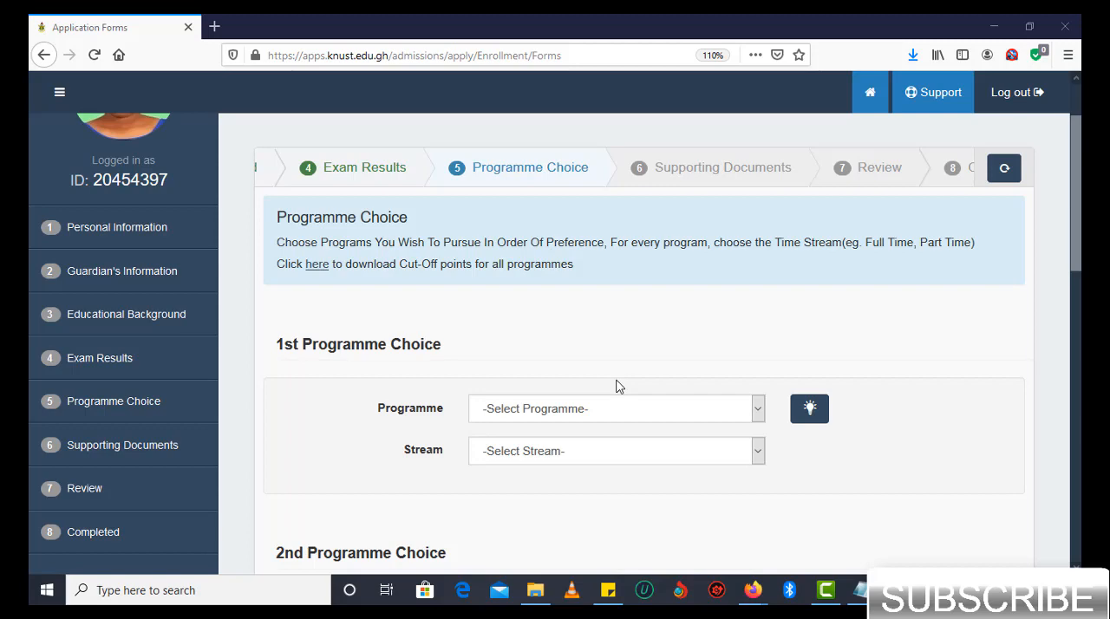
- Set the 1st programme choice to BSC. MATERIALS ENG. with the Regular stream
click(684, 419)
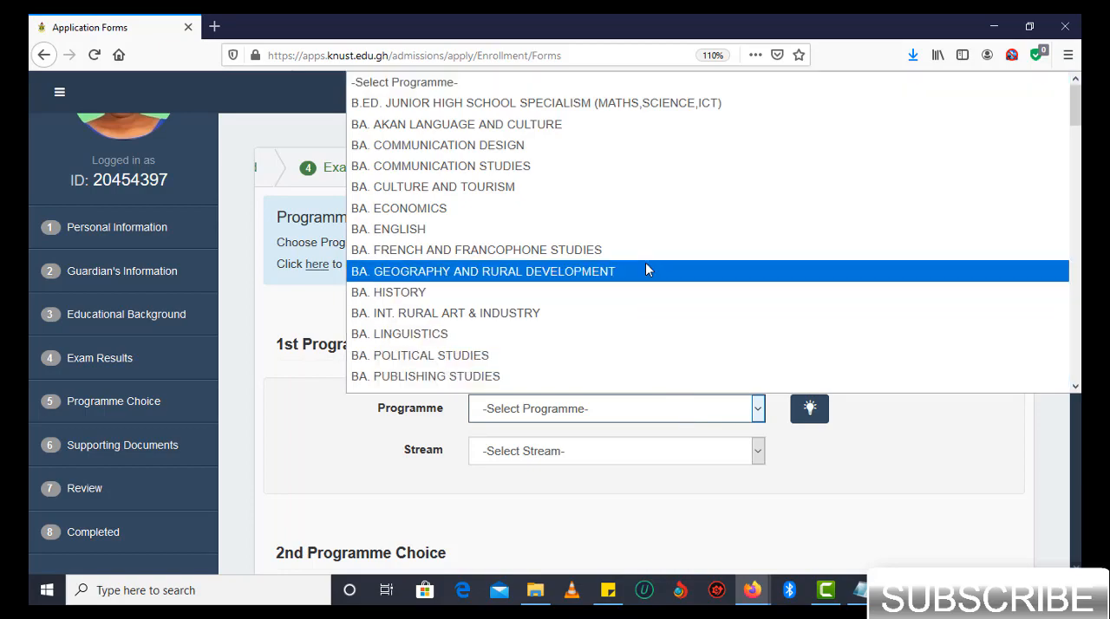
scroll(645, 267, down, 10)
scroll(645, 268, down, 3)
scroll(645, 269, down, 6)
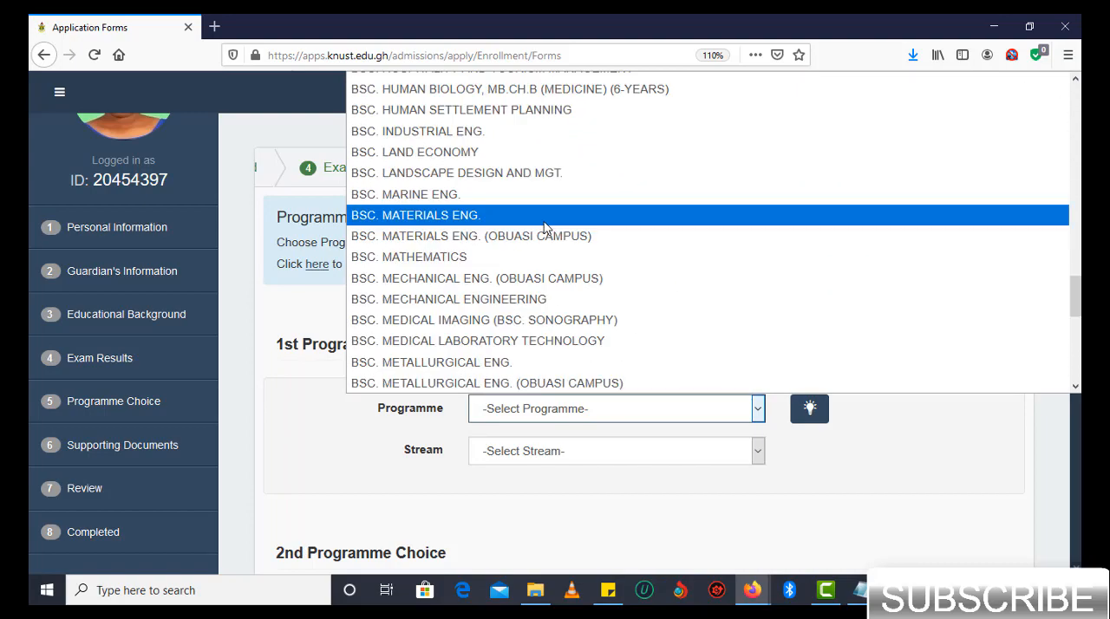
click(545, 227)
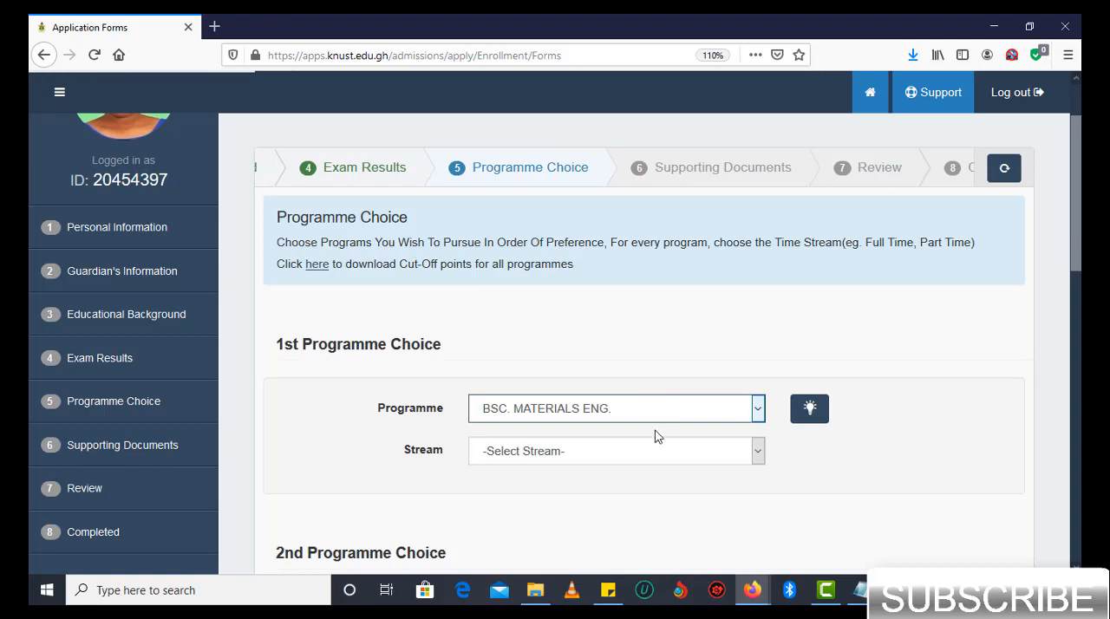
click(645, 454)
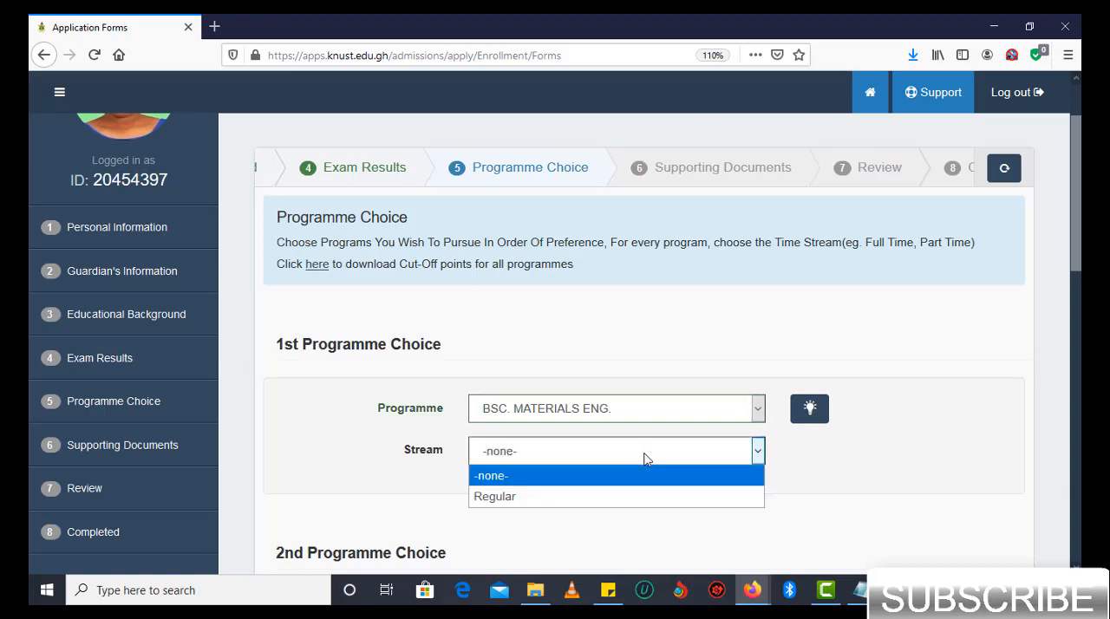
click(630, 496)
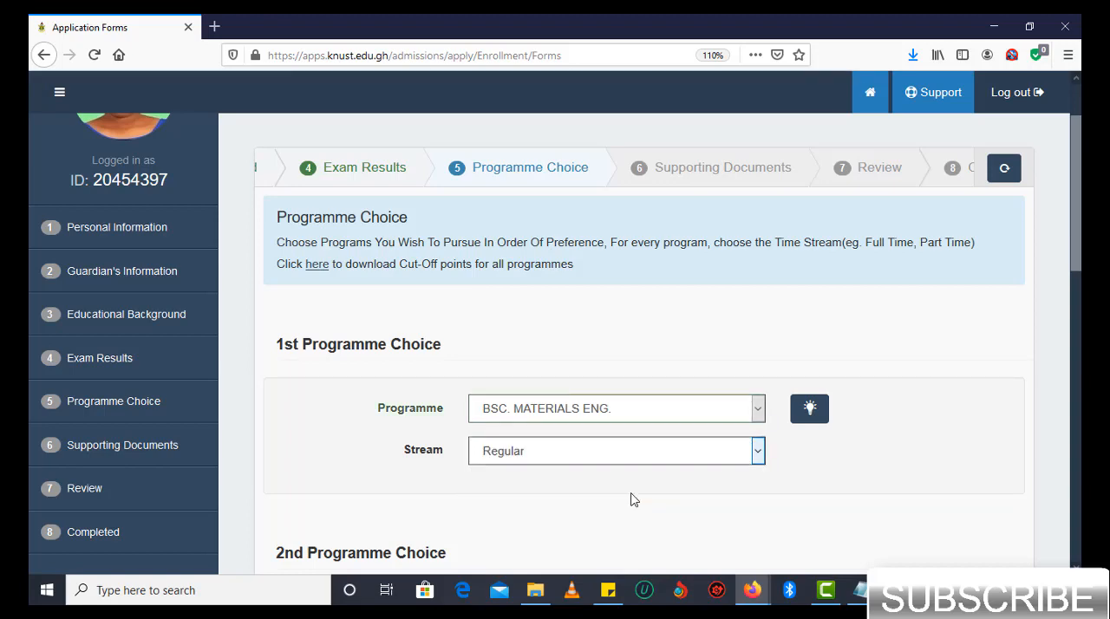
- Check the cut-off points and entry requirements for the 1st programme choice and close the programme hints
click(808, 409)
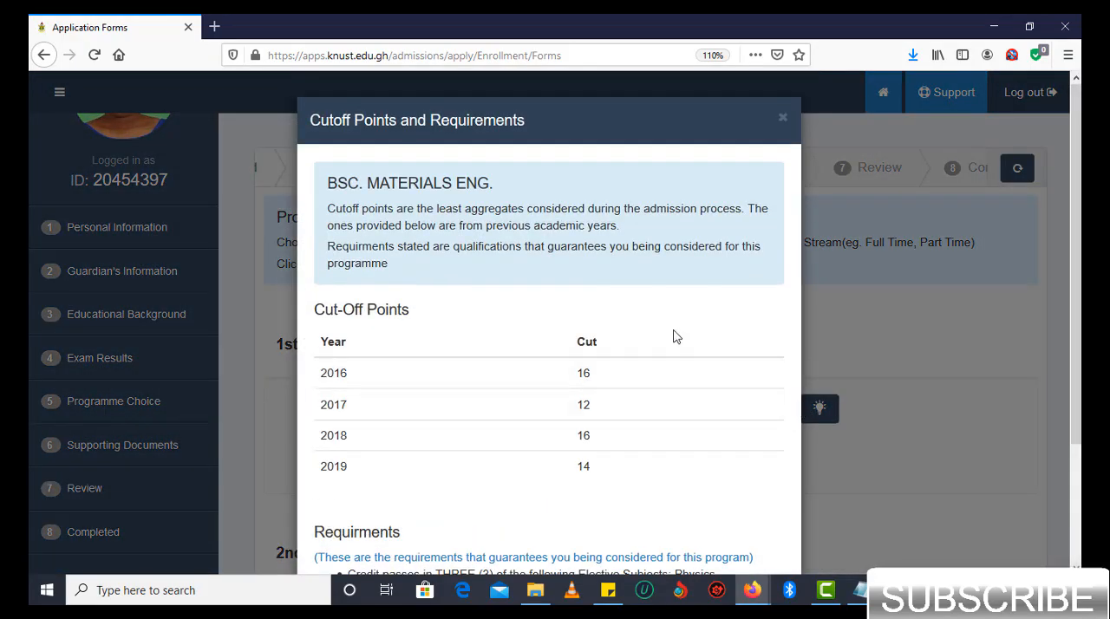
scroll(572, 240, down, 1)
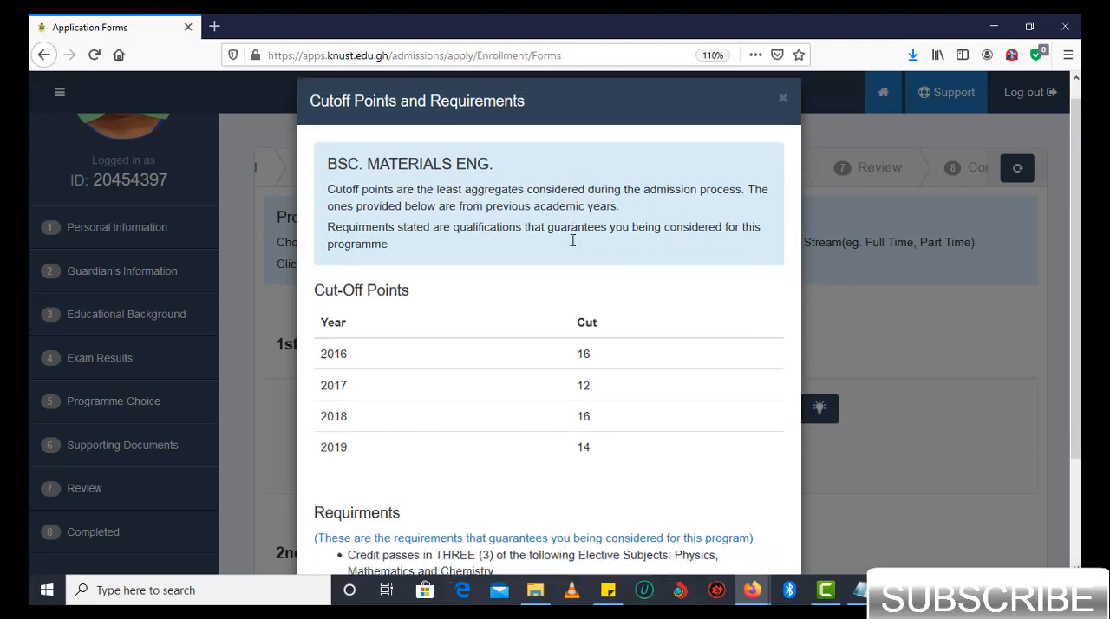
scroll(573, 238, up, 1)
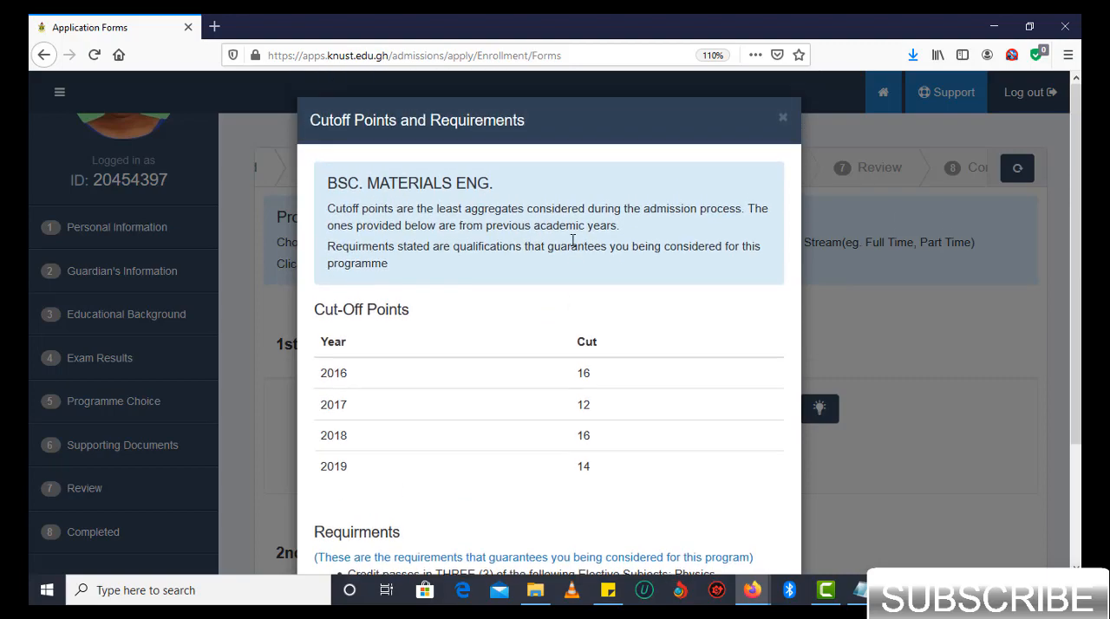
scroll(572, 243, down, 3)
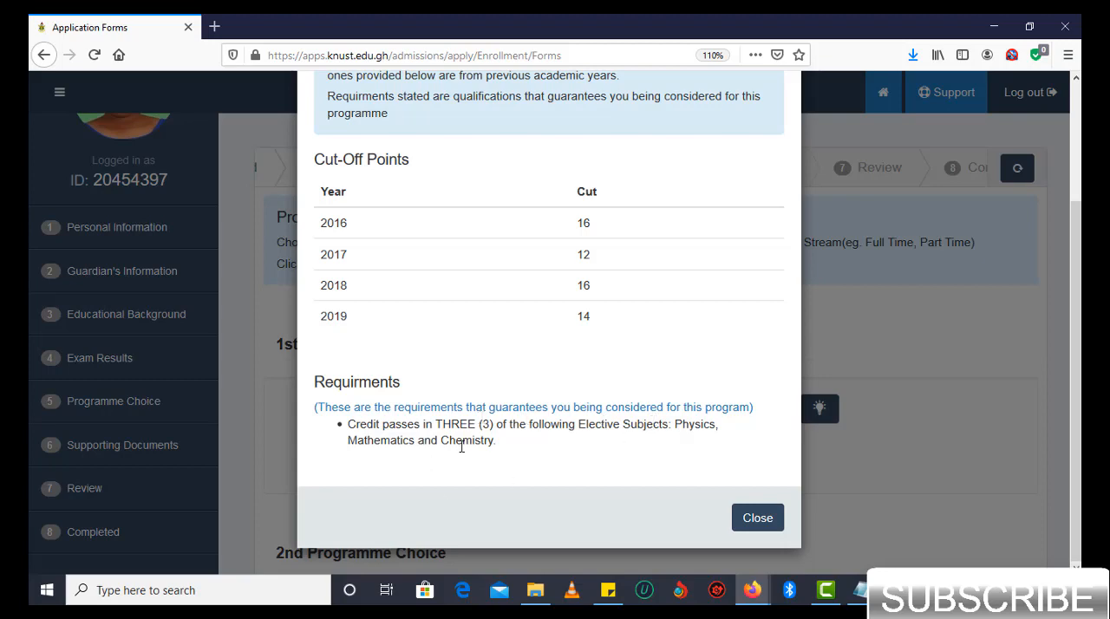
scroll(579, 359, up, 2)
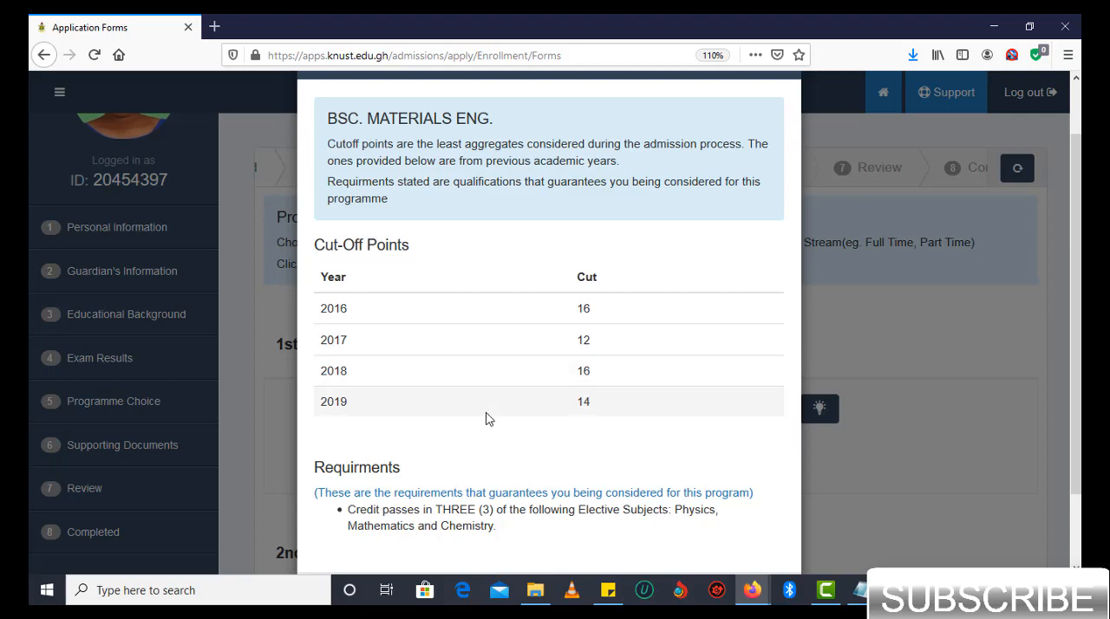
click(835, 320)
scroll(723, 346, down, 3)
scroll(724, 347, down, 2)
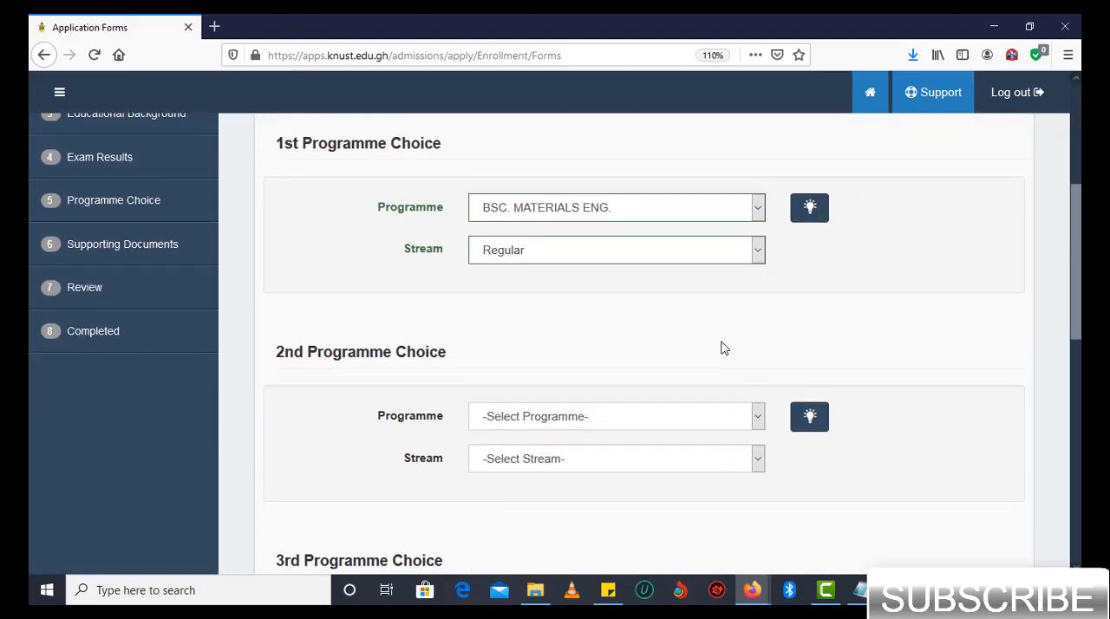
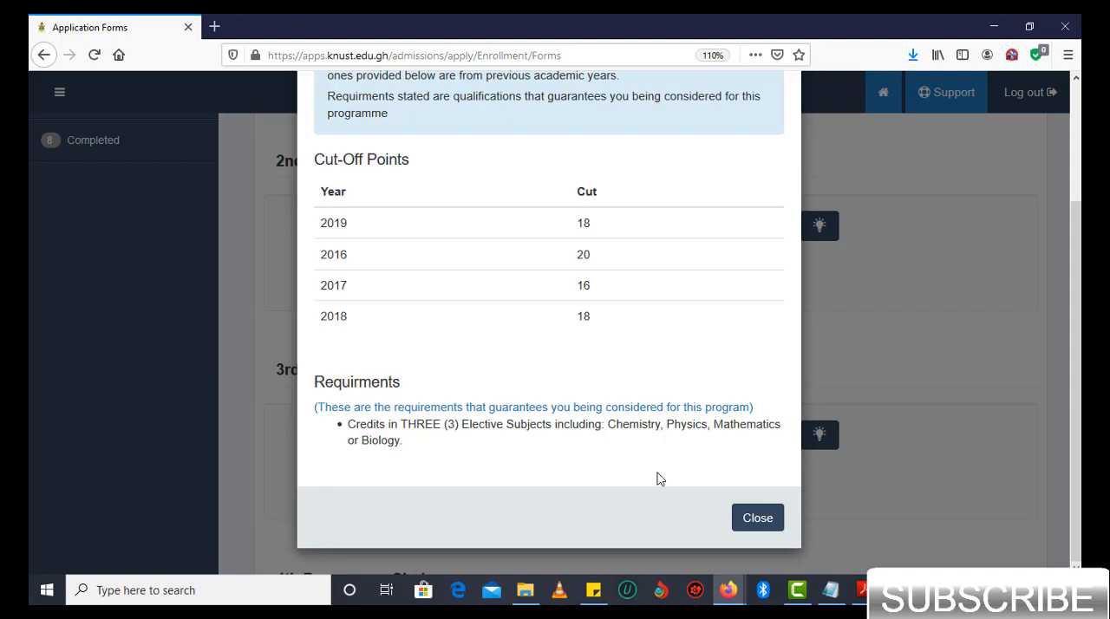
- Close the open cut-off points window and set the 4th programme choice to BSC. AGRICULTURE with the Regular stream
click(752, 522)
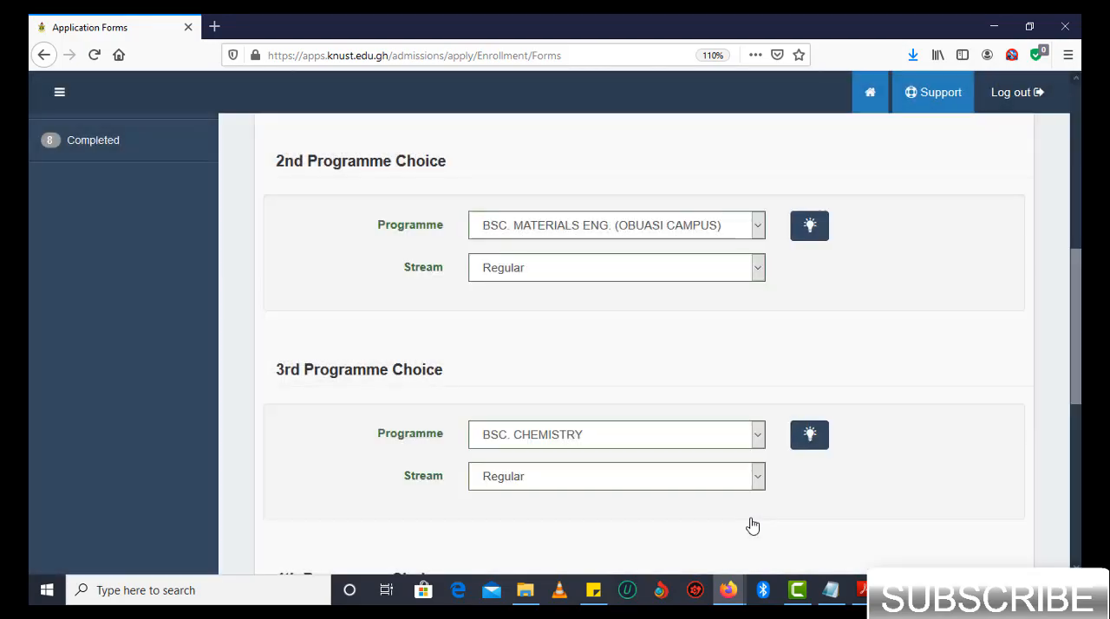
scroll(753, 521, down, 1)
scroll(755, 520, down, 1)
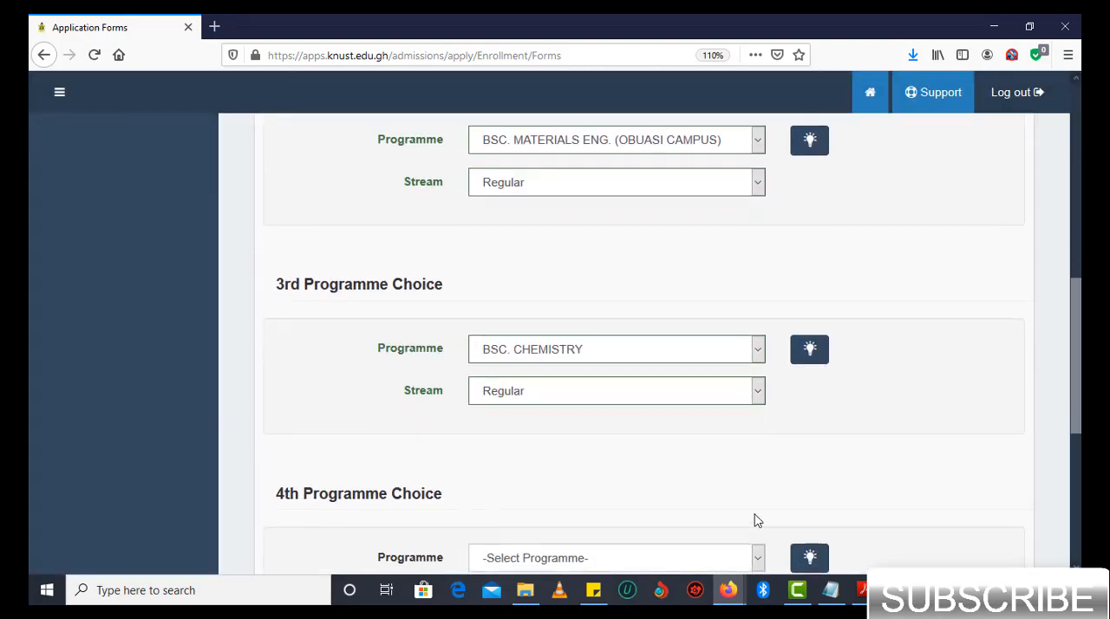
scroll(754, 520, down, 3)
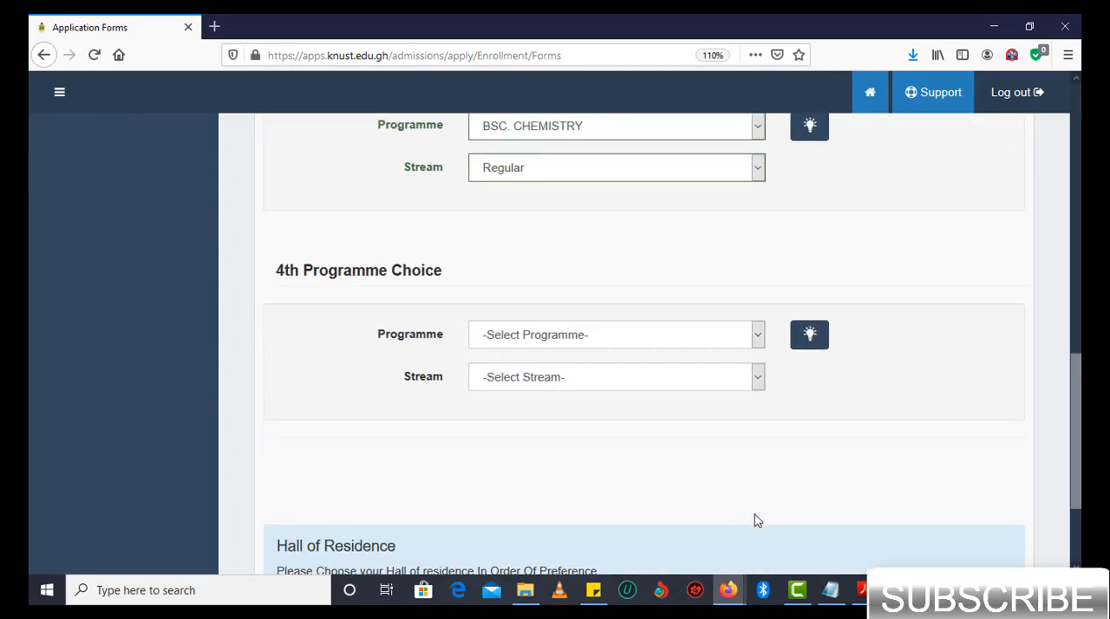
click(709, 340)
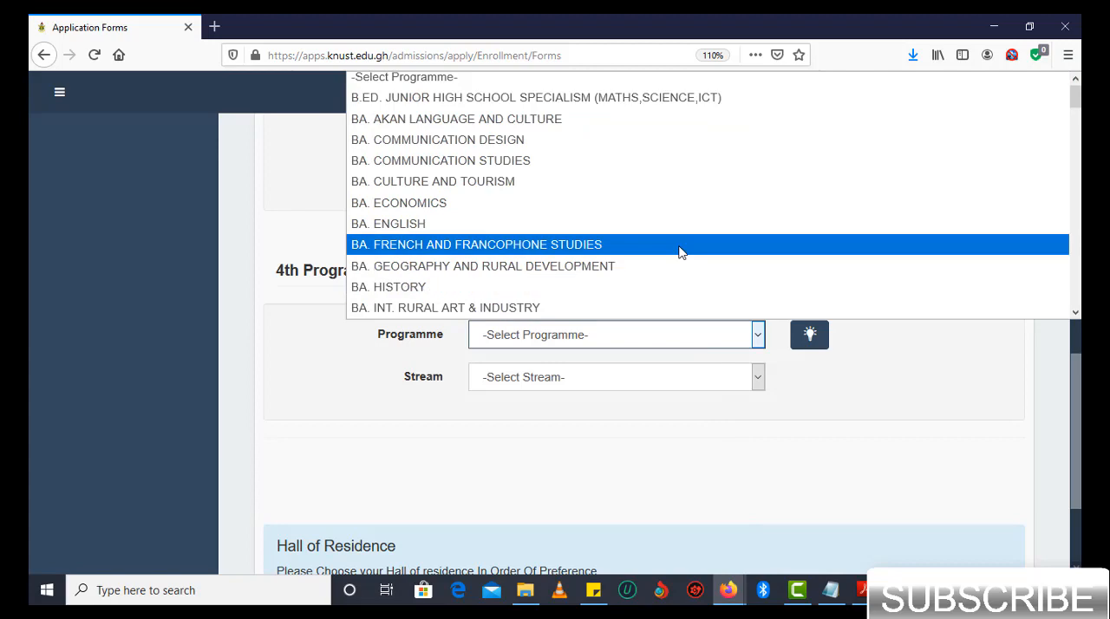
scroll(681, 251, down, 2)
scroll(676, 251, down, 3)
click(523, 289)
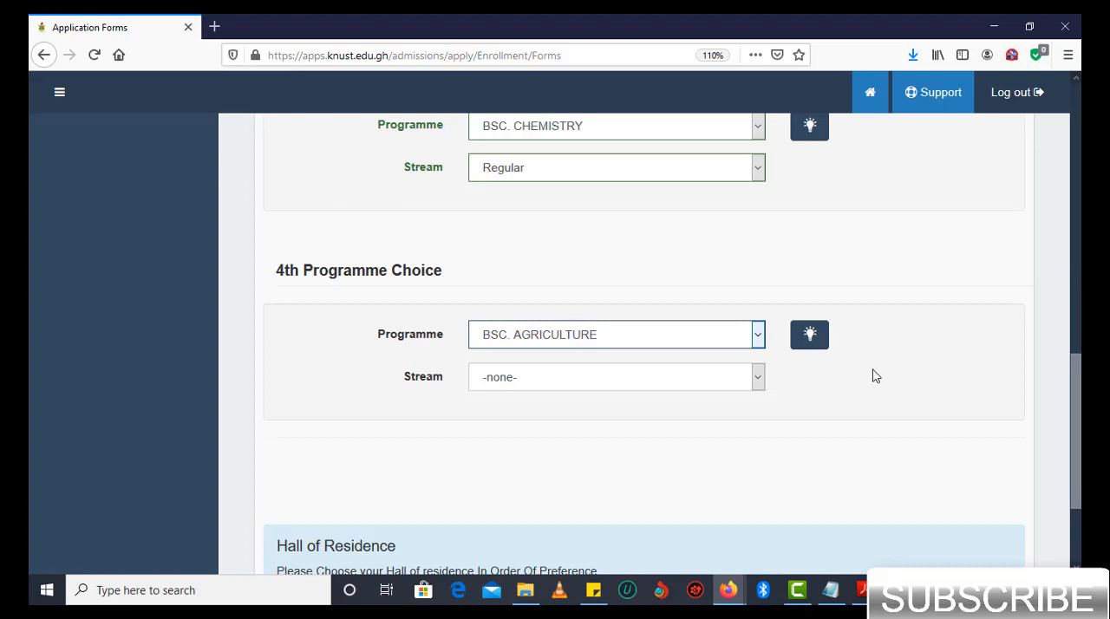
click(751, 377)
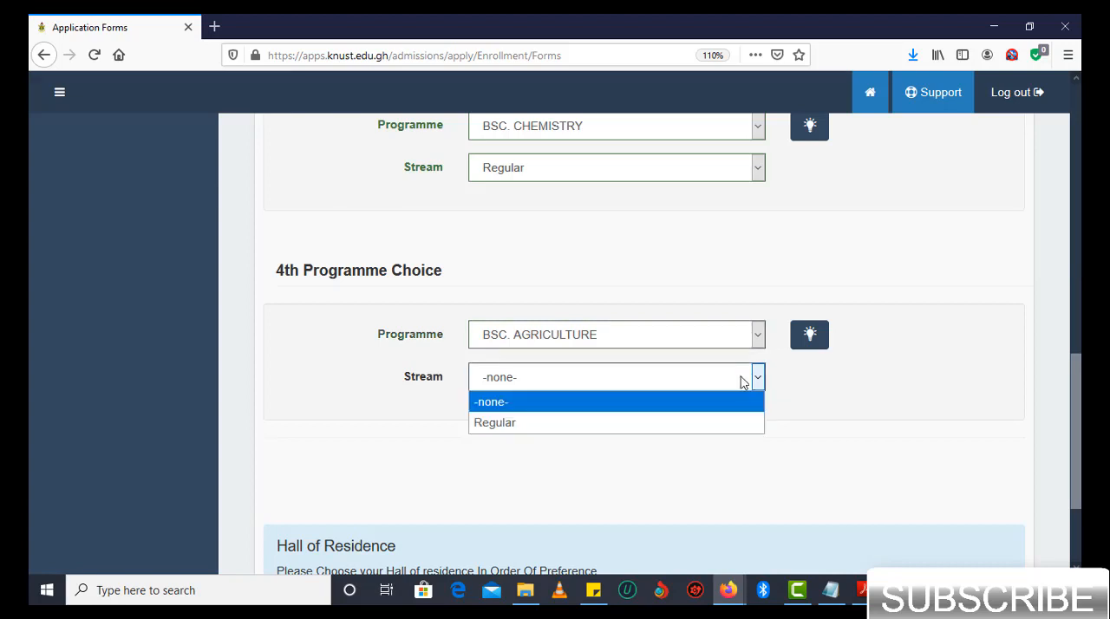
click(657, 420)
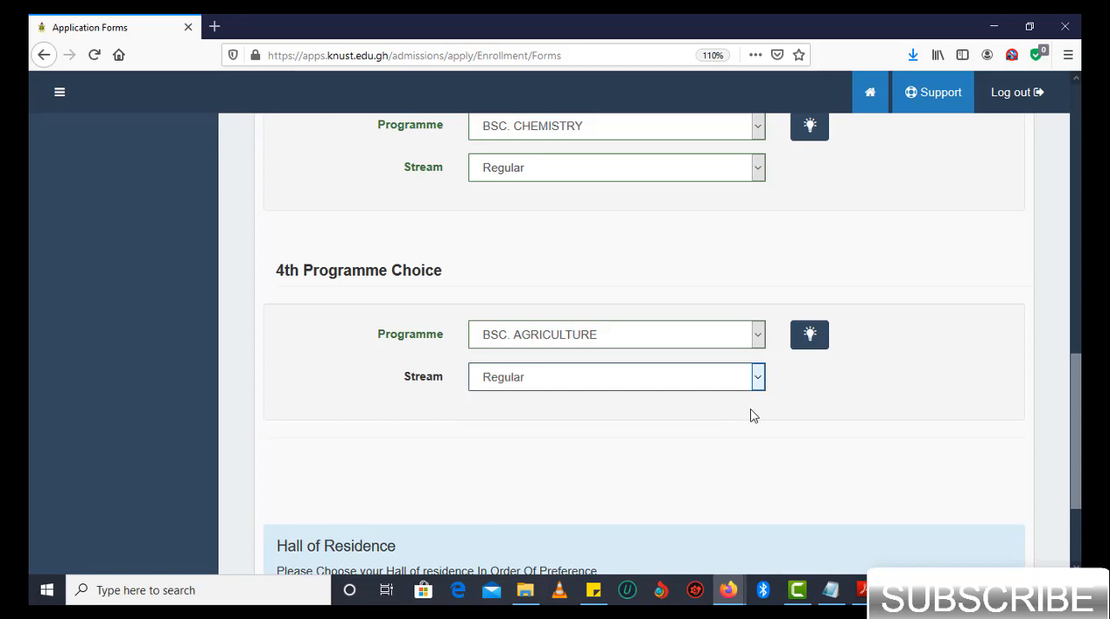
- Check the cut-off points and entry requirements for the 4th programme choice, and close them
click(808, 337)
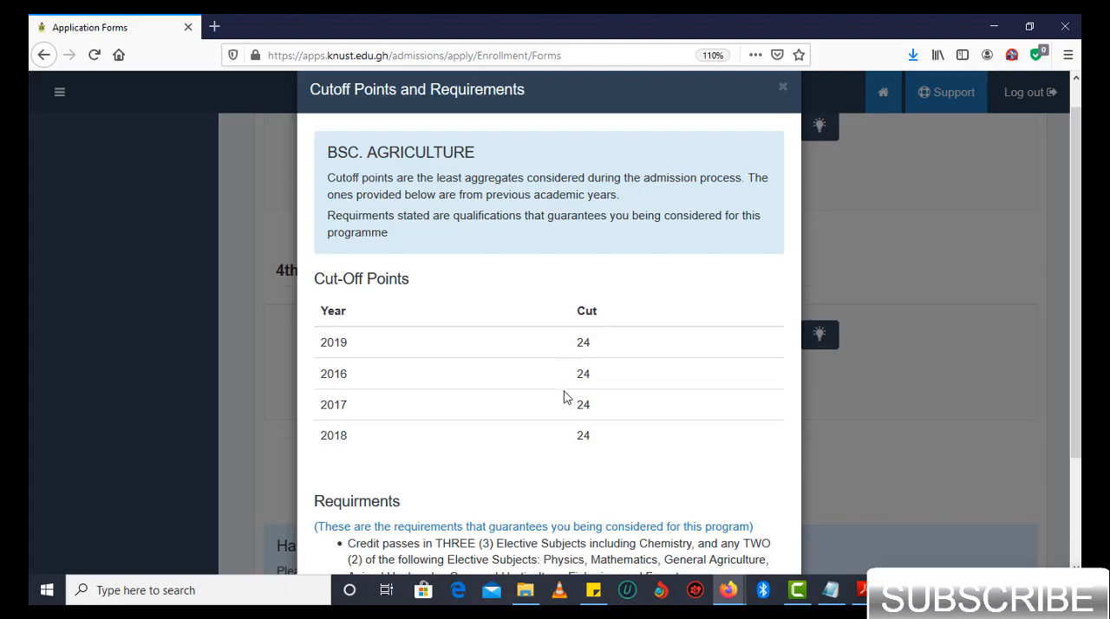
scroll(609, 446, down, 3)
scroll(610, 446, up, 1)
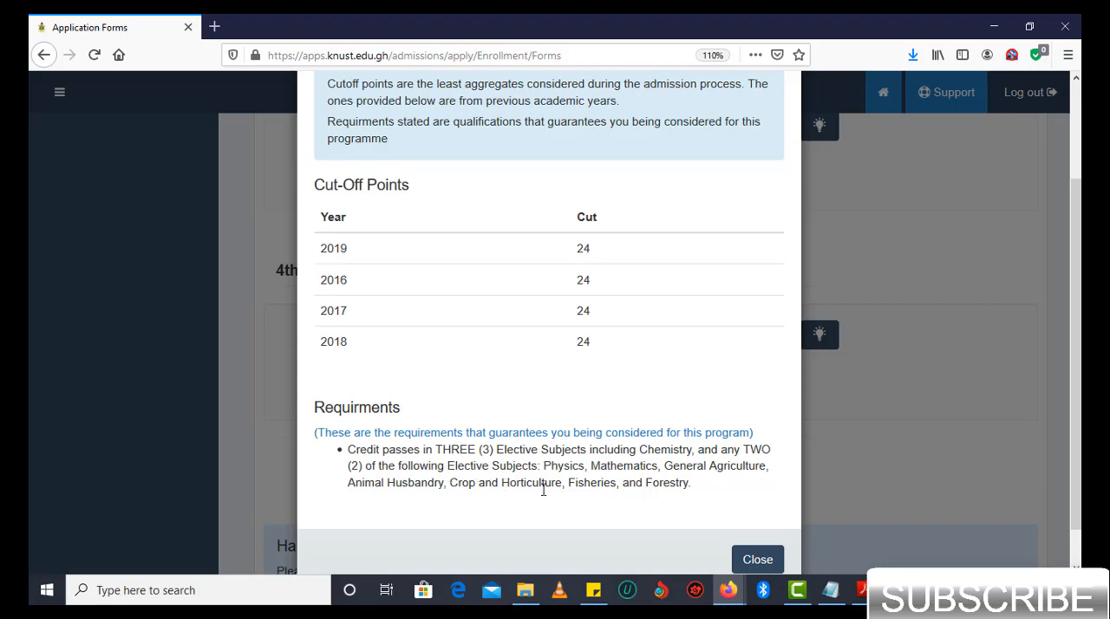
click(753, 559)
- Review the programmes and streams selected for all four programme choices
scroll(694, 502, up, 9)
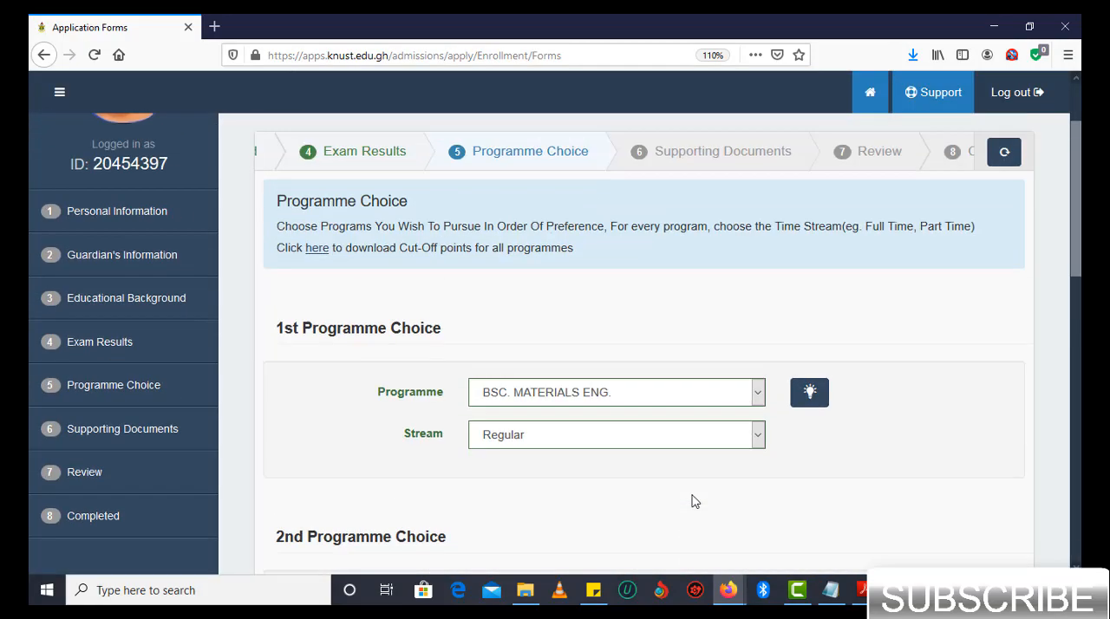
scroll(694, 501, down, 1)
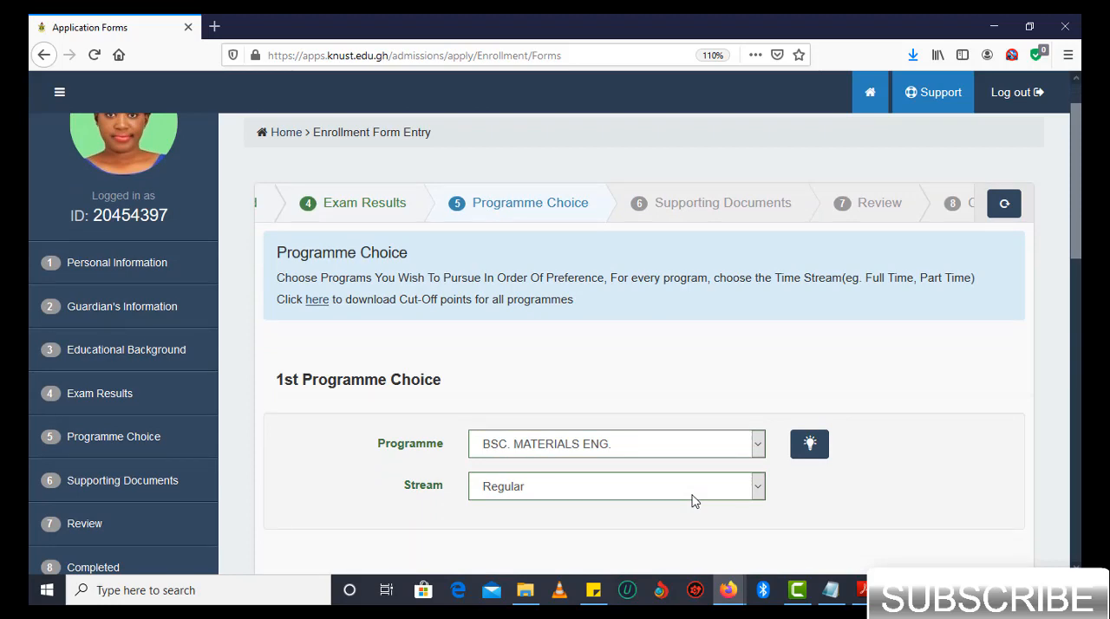
scroll(694, 501, down, 3)
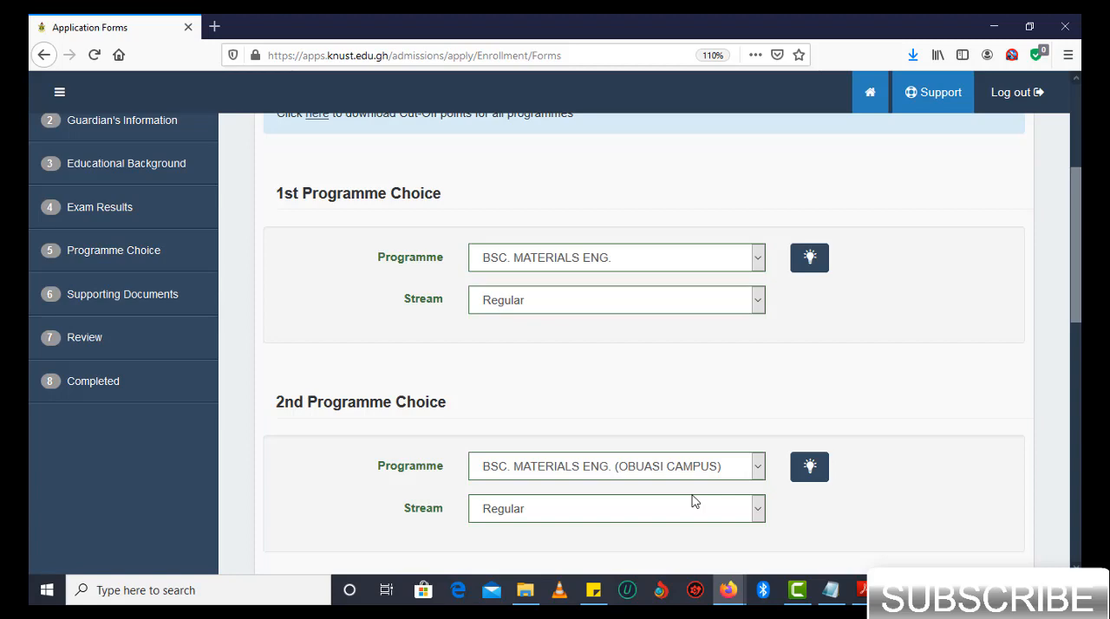
scroll(694, 501, down, 1)
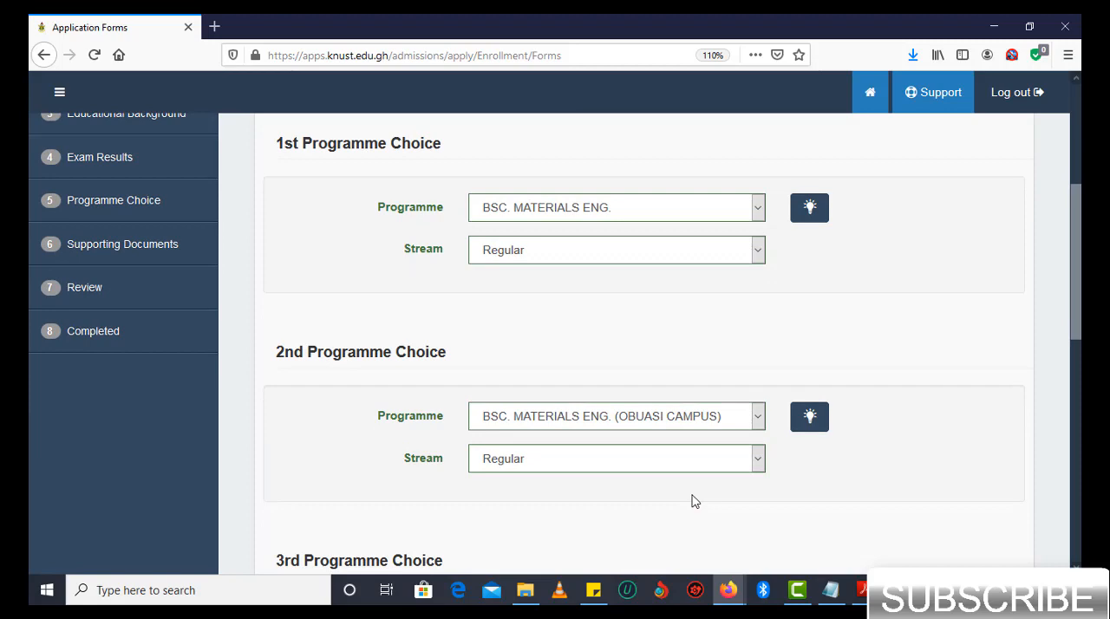
scroll(694, 501, down, 5)
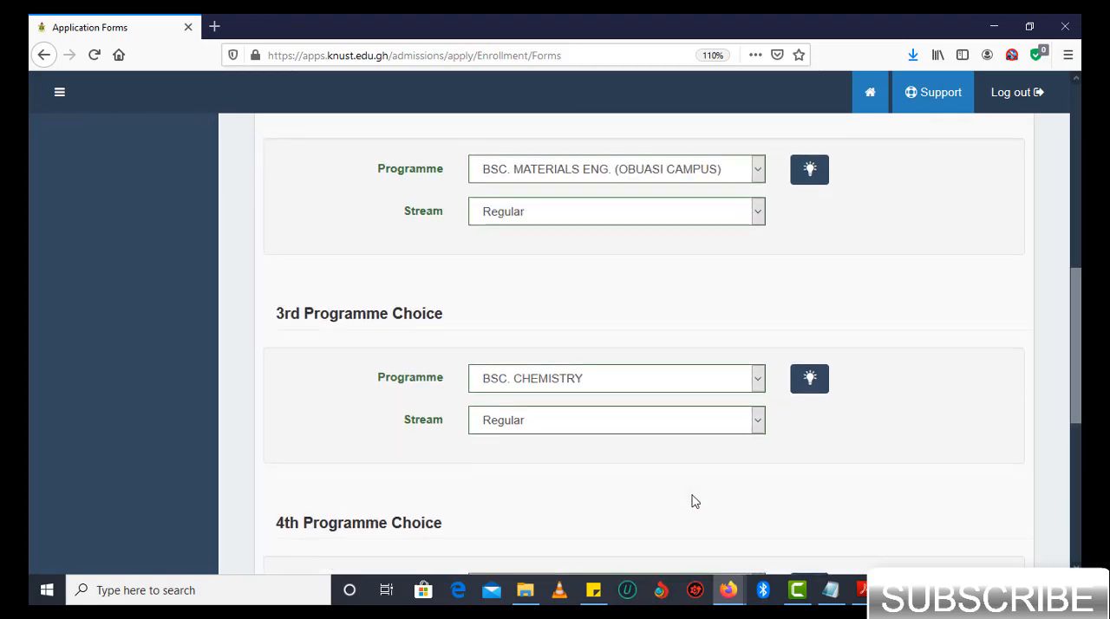
scroll(693, 501, up, 2)
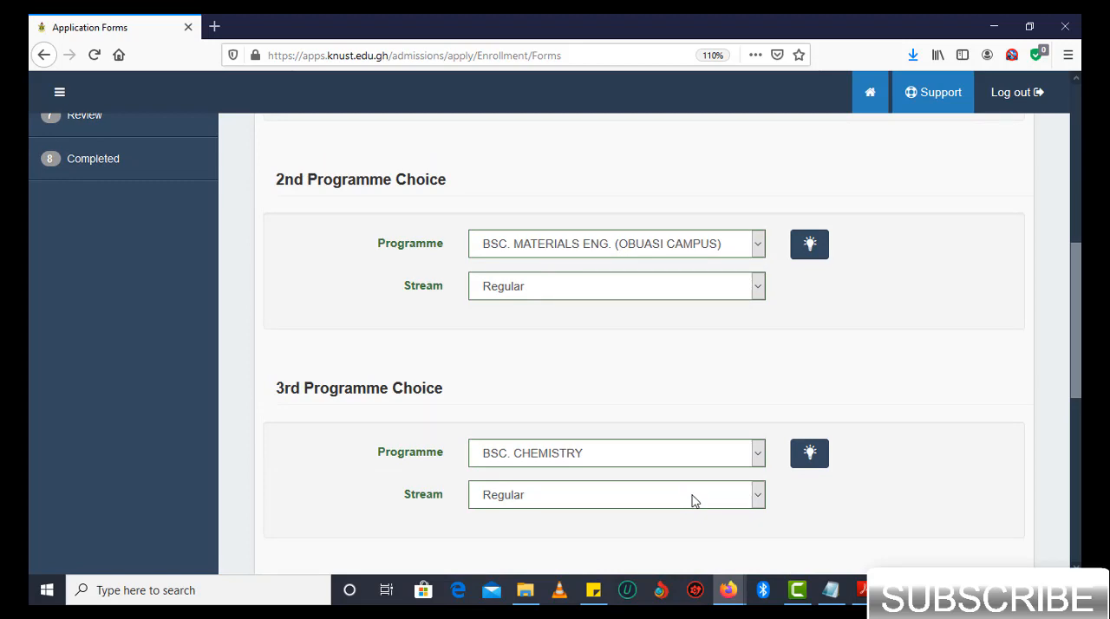
scroll(694, 501, down, 3)
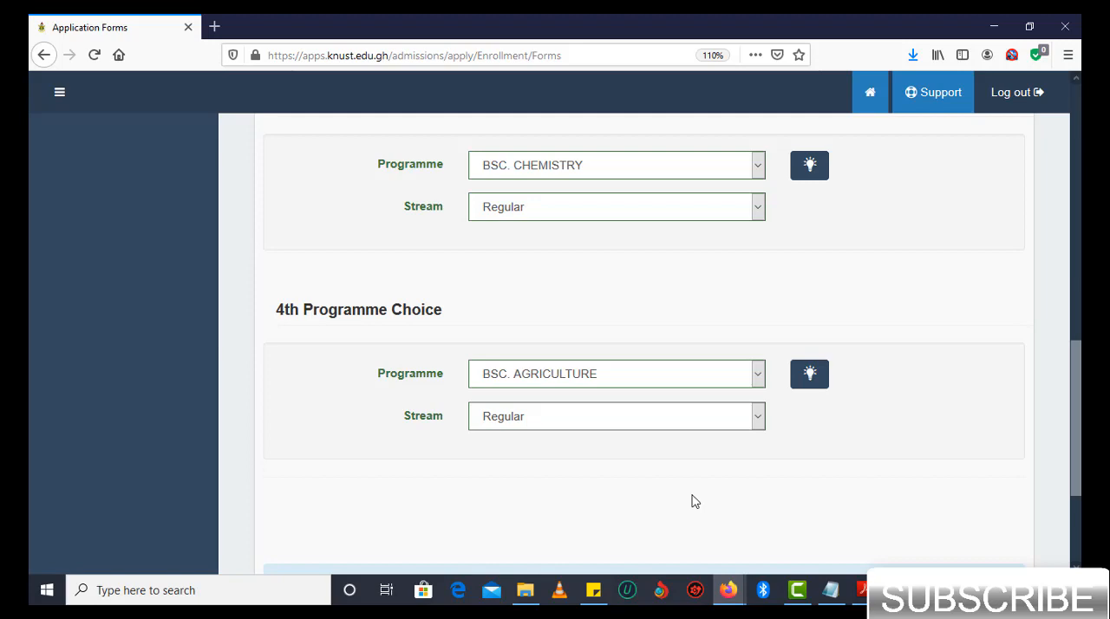
scroll(694, 501, down, 2)
scroll(694, 501, up, 3)
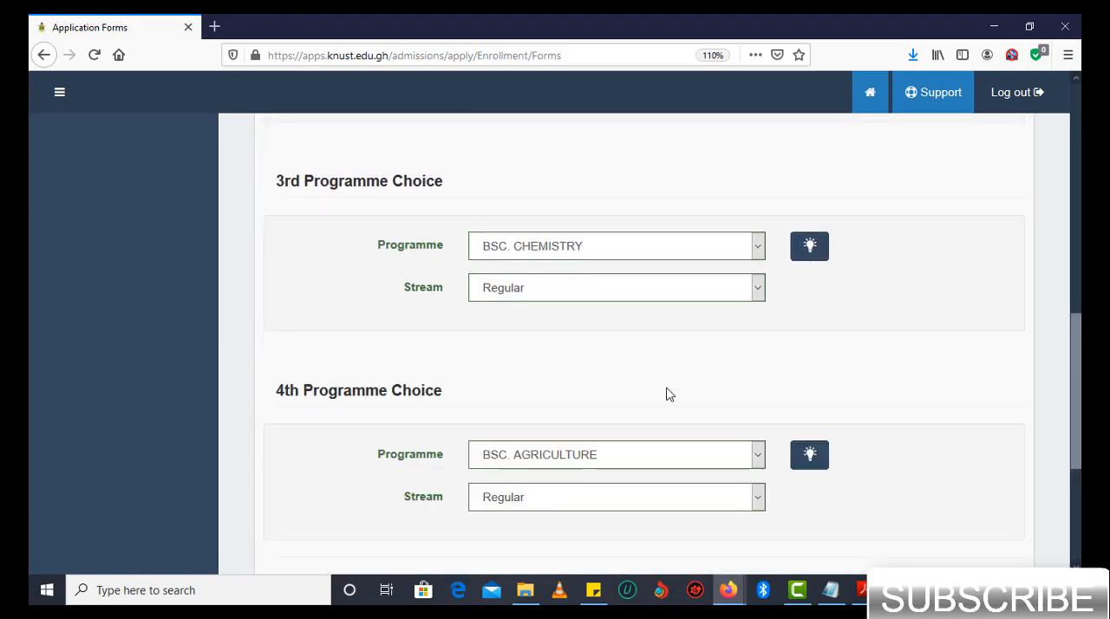
- Set the 1st choice hall of residence to GUSSS and save the section to proceed to Supporting Documents
scroll(668, 394, down, 2)
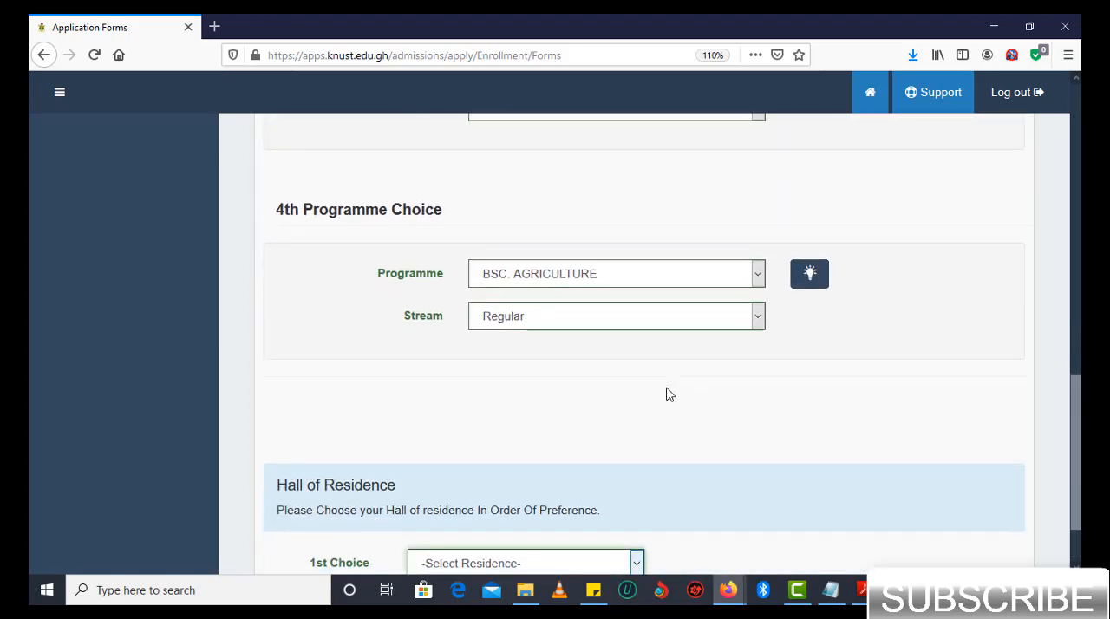
scroll(668, 395, down, 1)
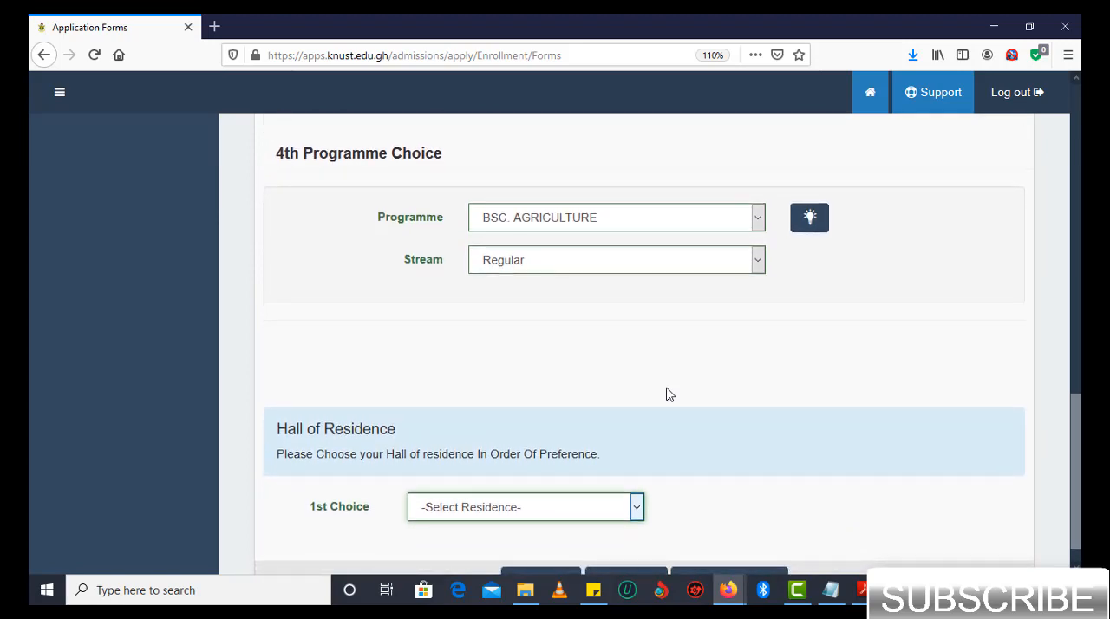
scroll(668, 395, down, 1)
click(580, 474)
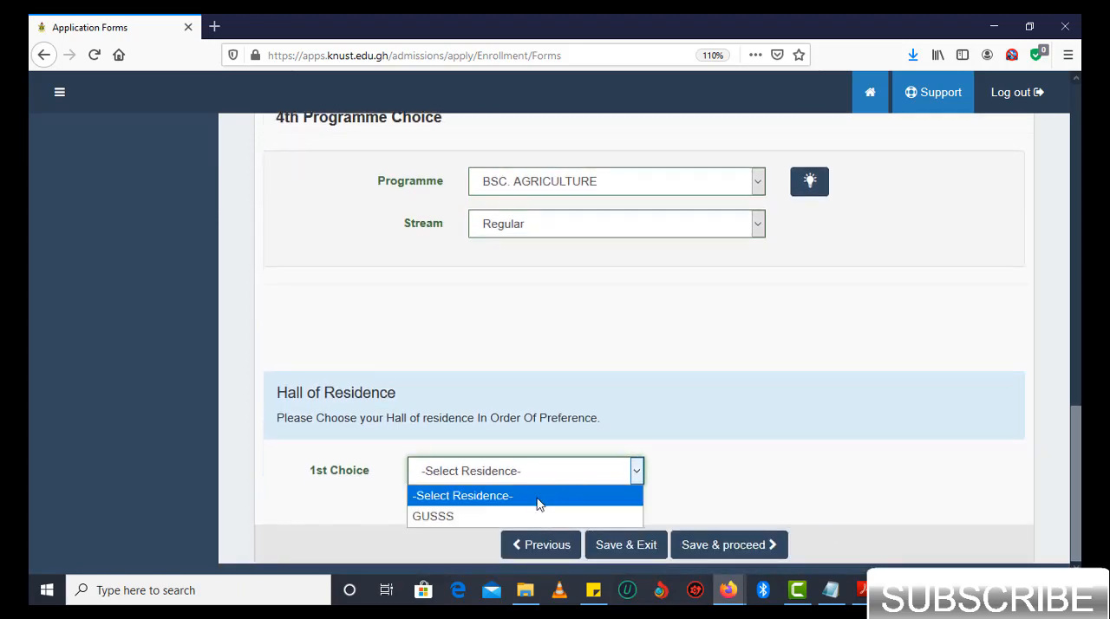
click(528, 511)
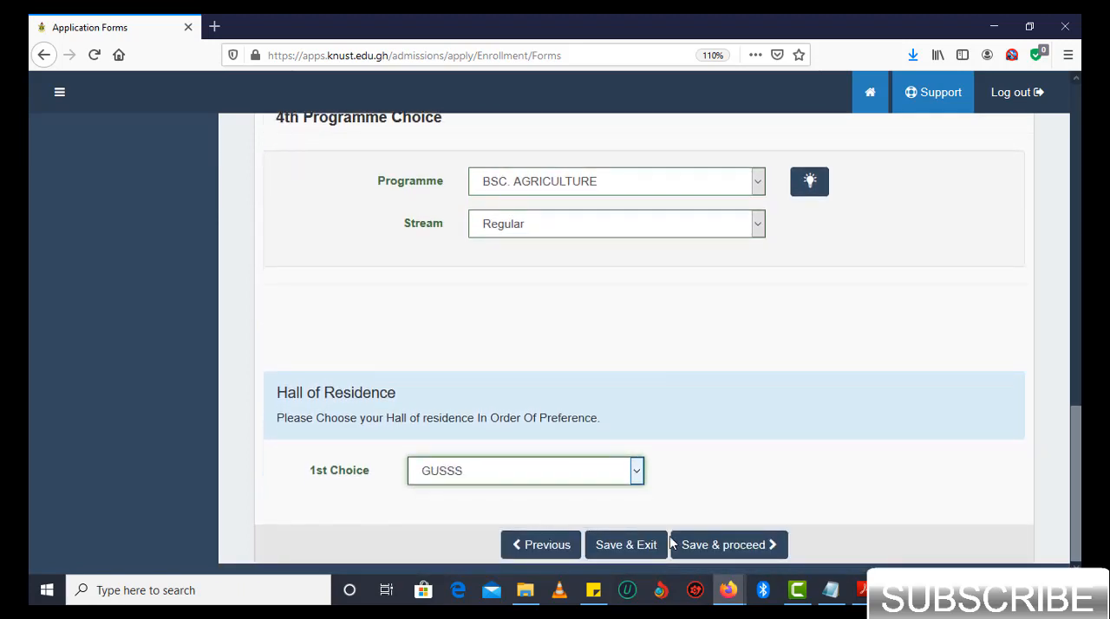
click(714, 546)
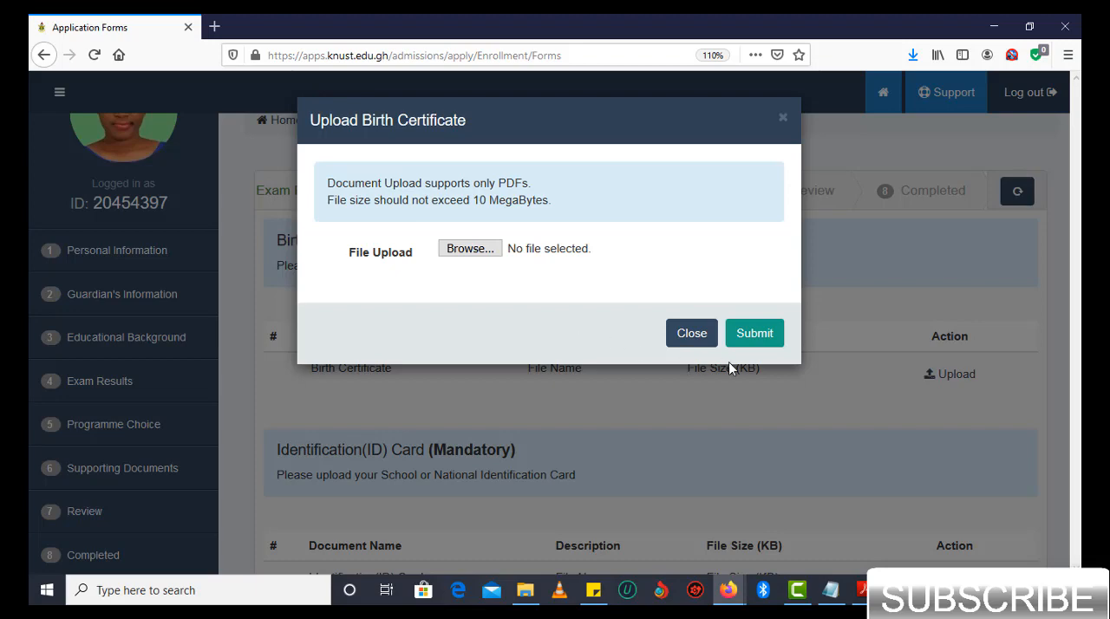
- Upload the BIRTH CERTIFICATE PDF as the mandatory birth certificate and check its entry in the document list
click(485, 251)
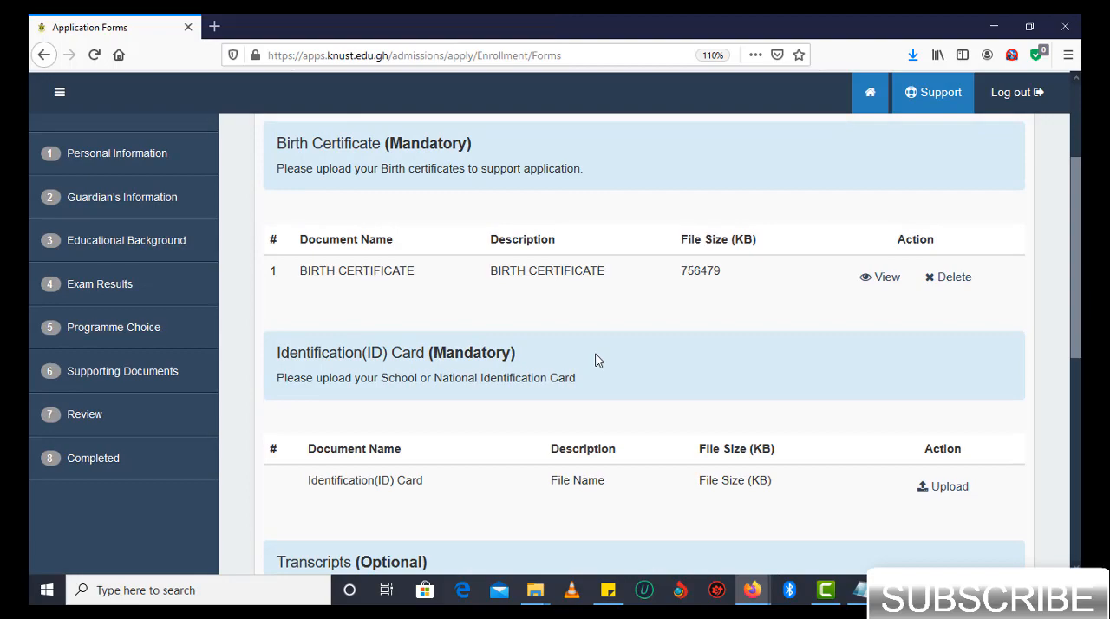
scroll(595, 361, down, 1)
scroll(595, 361, up, 3)
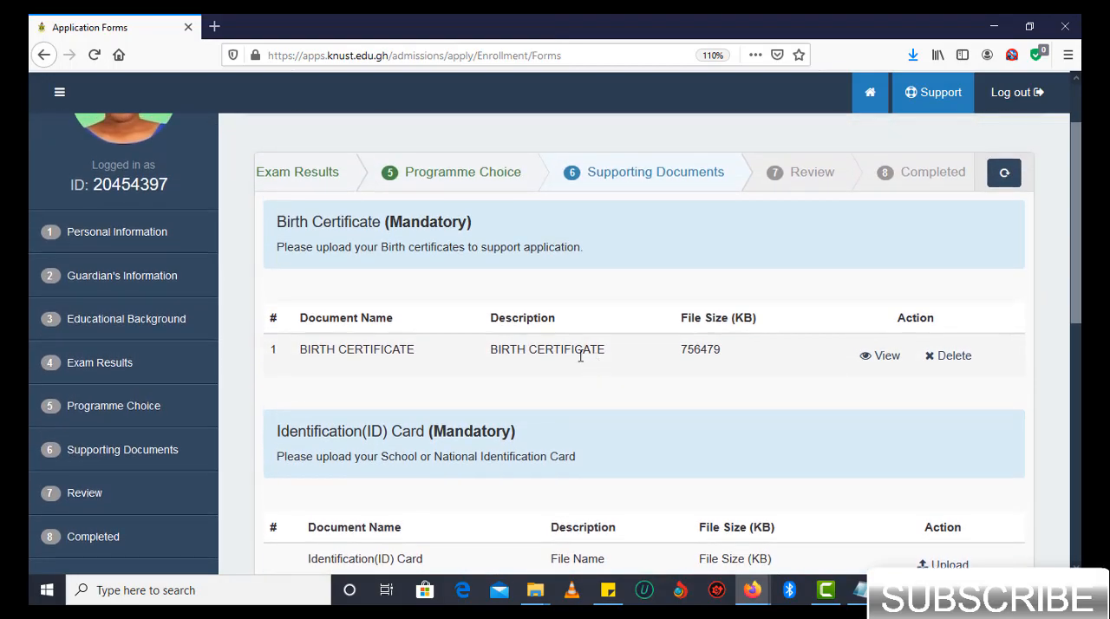
scroll(490, 390, up, 2)
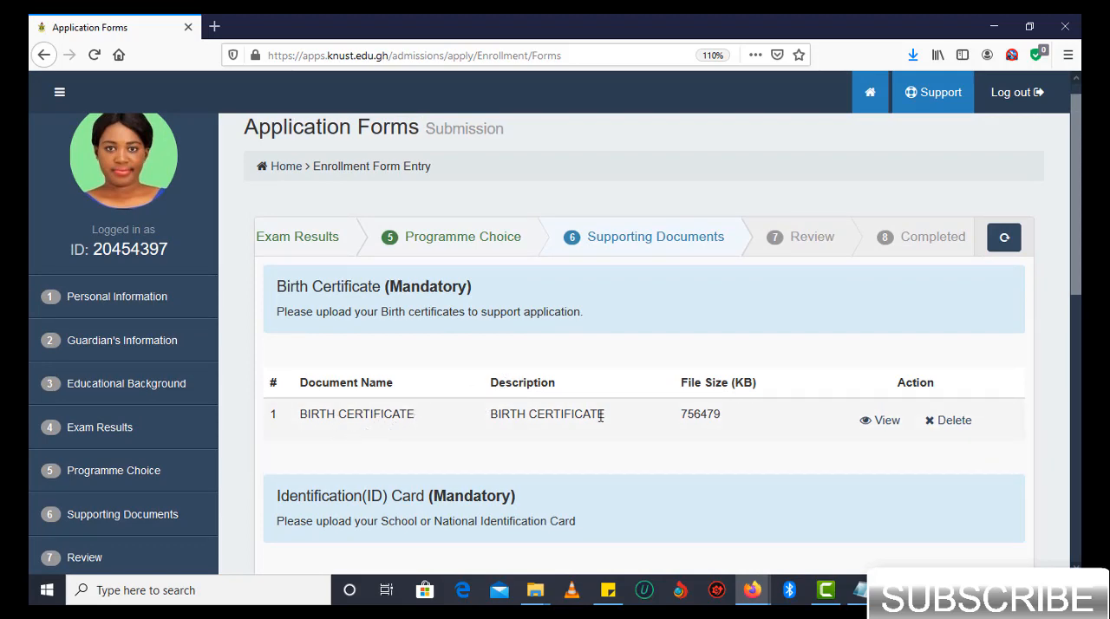
- Start the identification card upload, set the ID type to VOTER ID and enter the applicant's ID number
scroll(703, 418, down, 2)
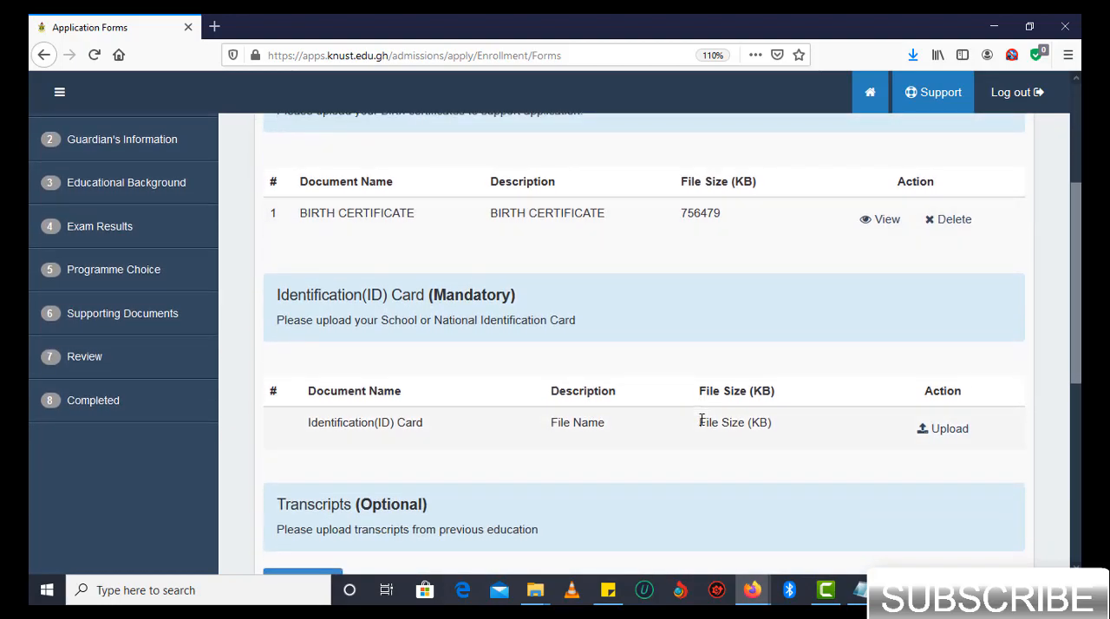
click(943, 435)
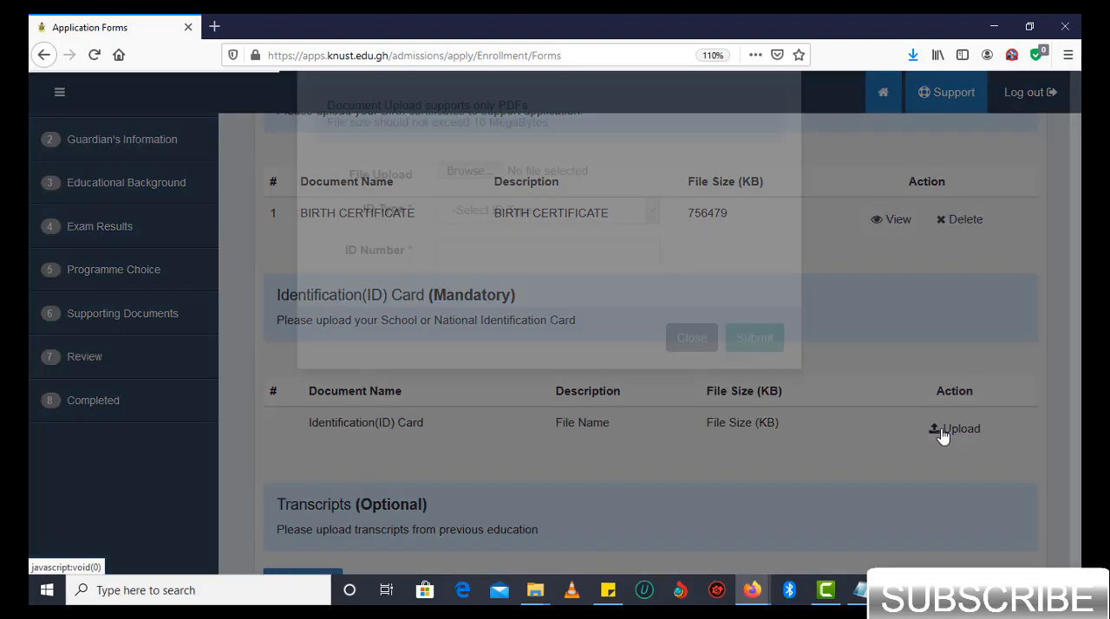
click(631, 300)
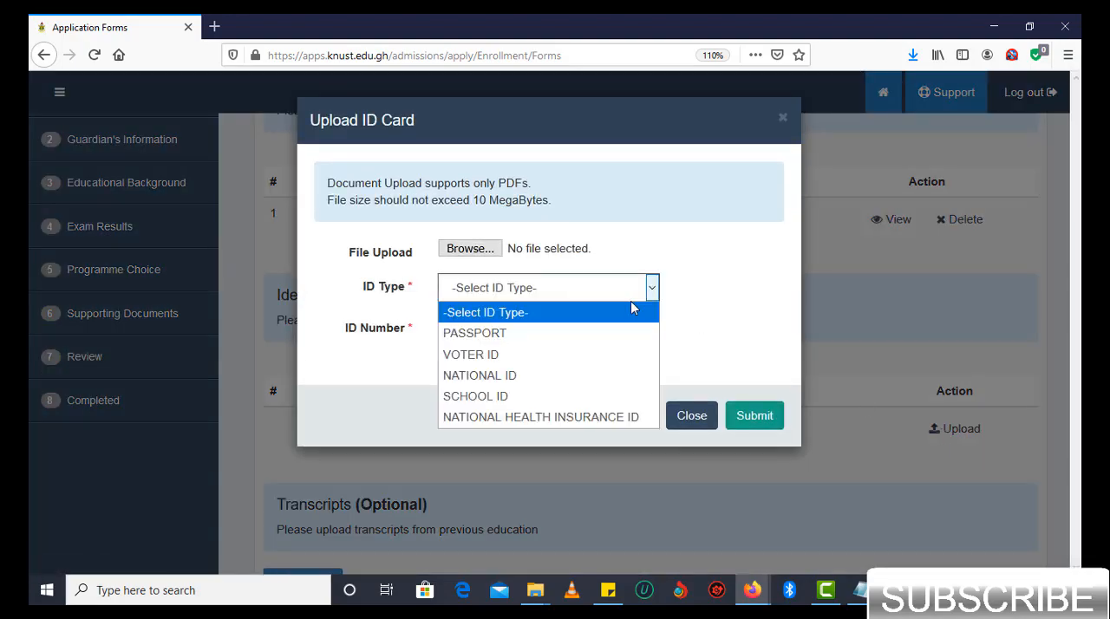
click(557, 354)
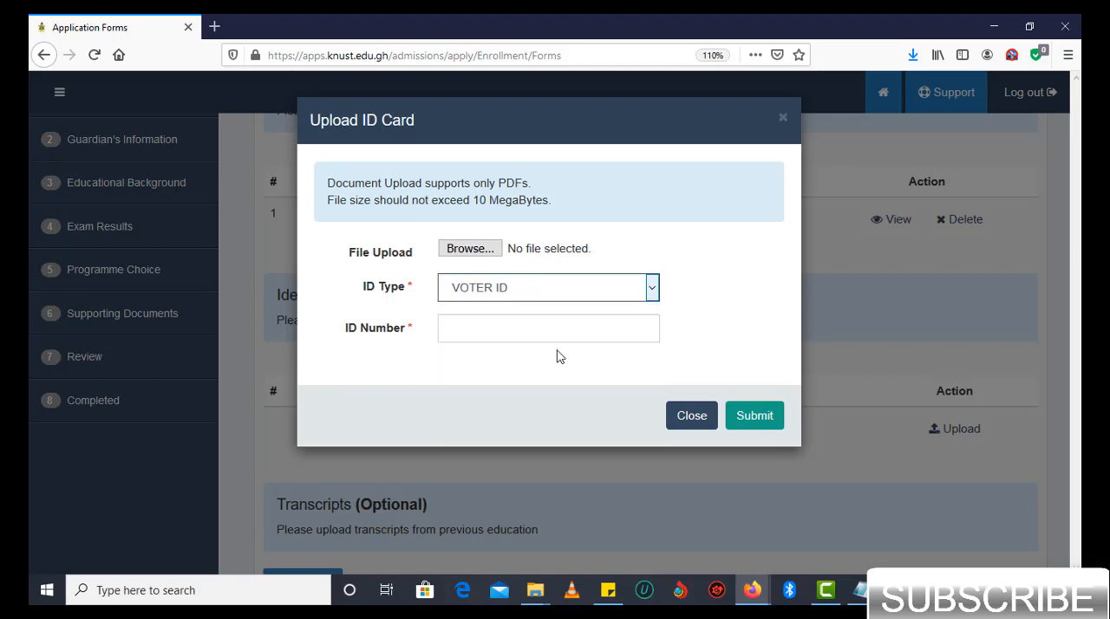
click(538, 329)
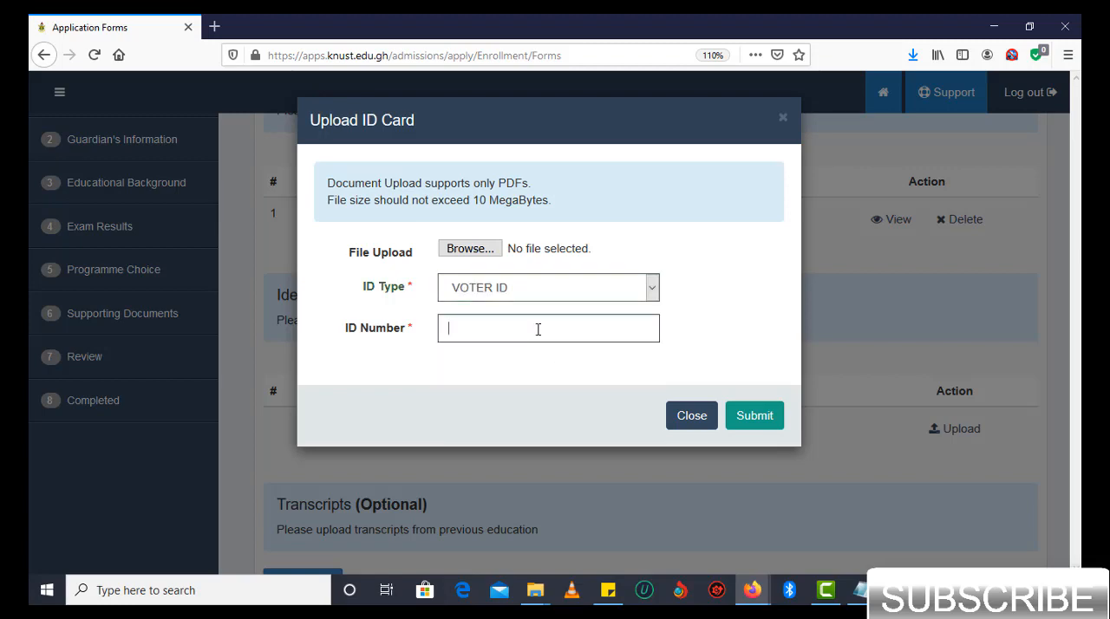
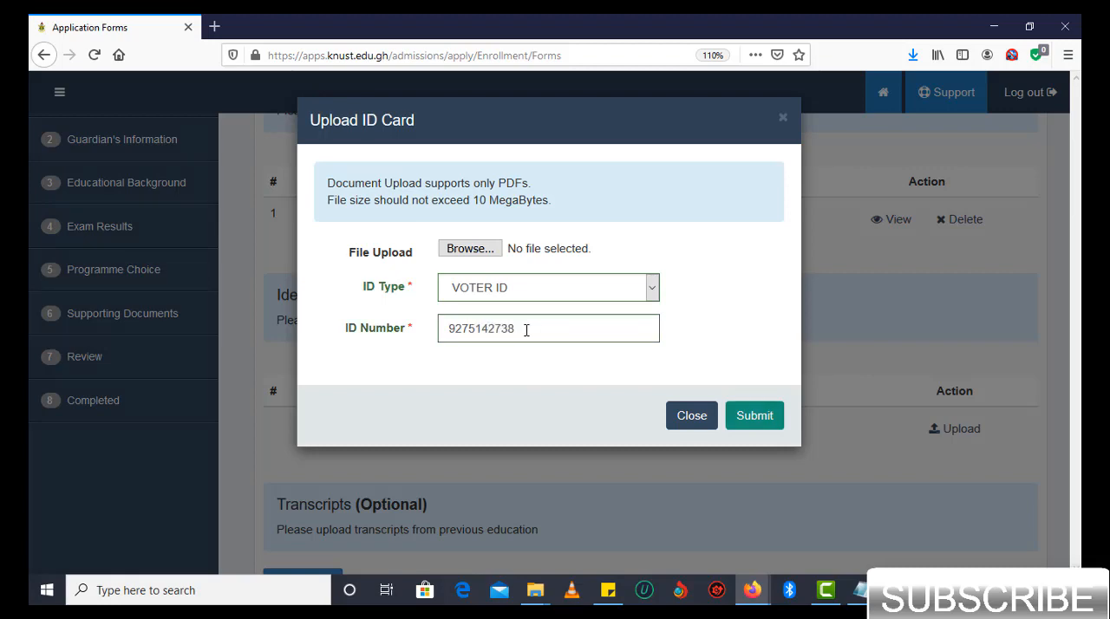
- Attach VOTERS ID.pdf to the identification card upload and submit it
click(470, 251)
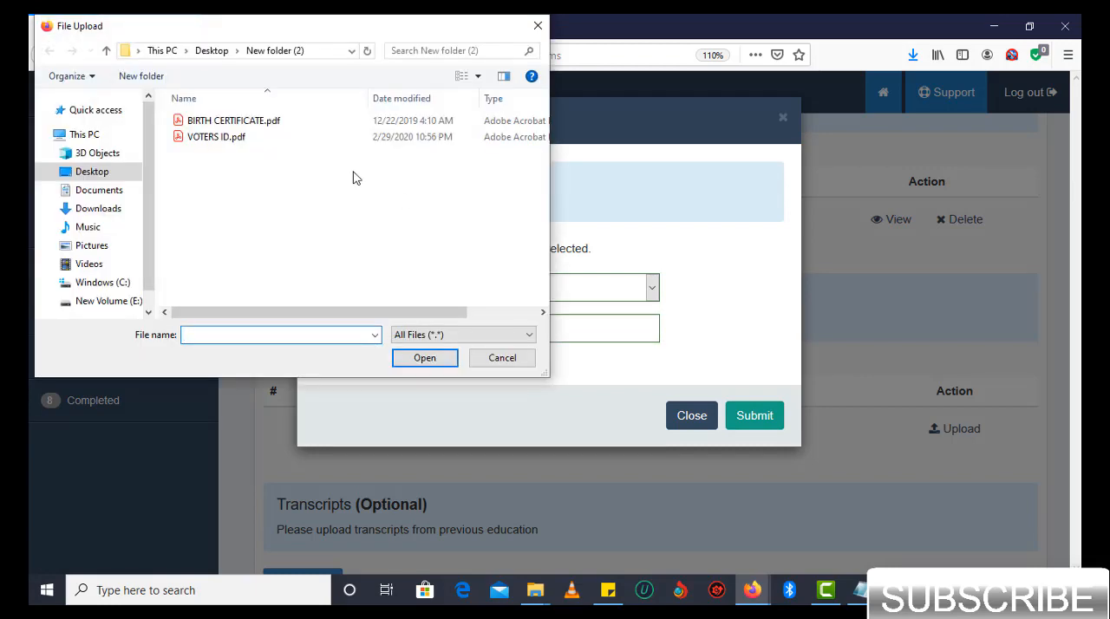
click(233, 138)
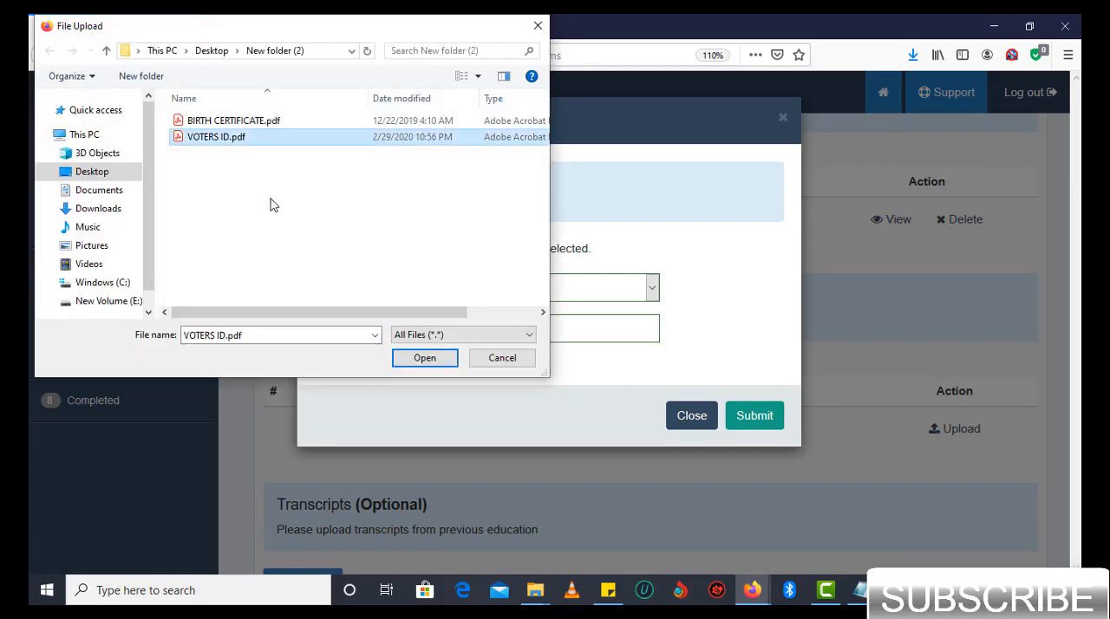
click(425, 358)
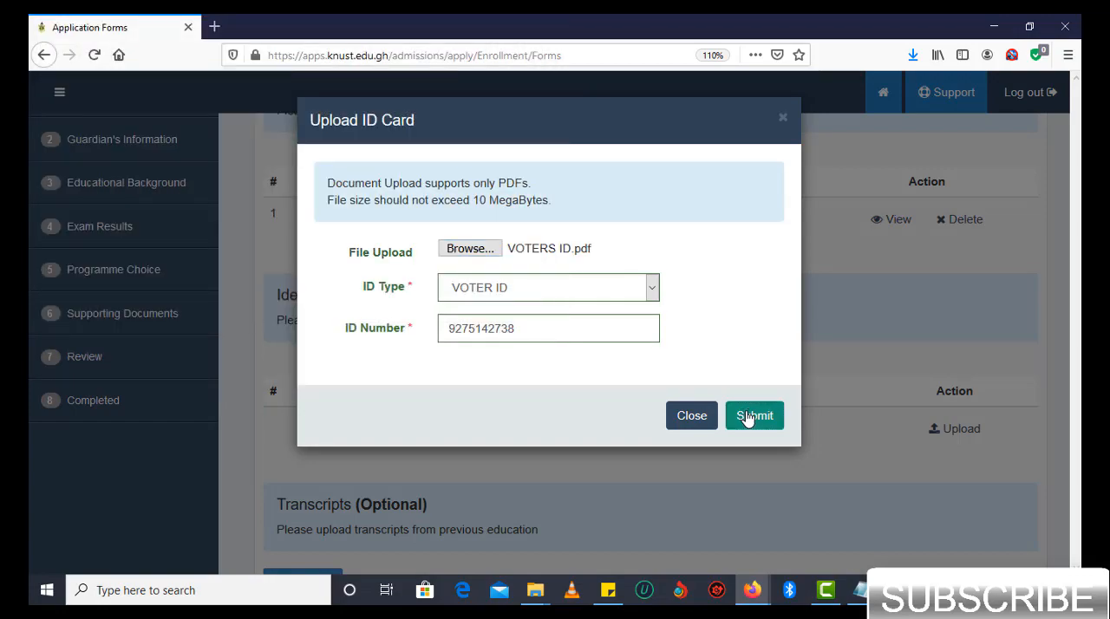
click(748, 417)
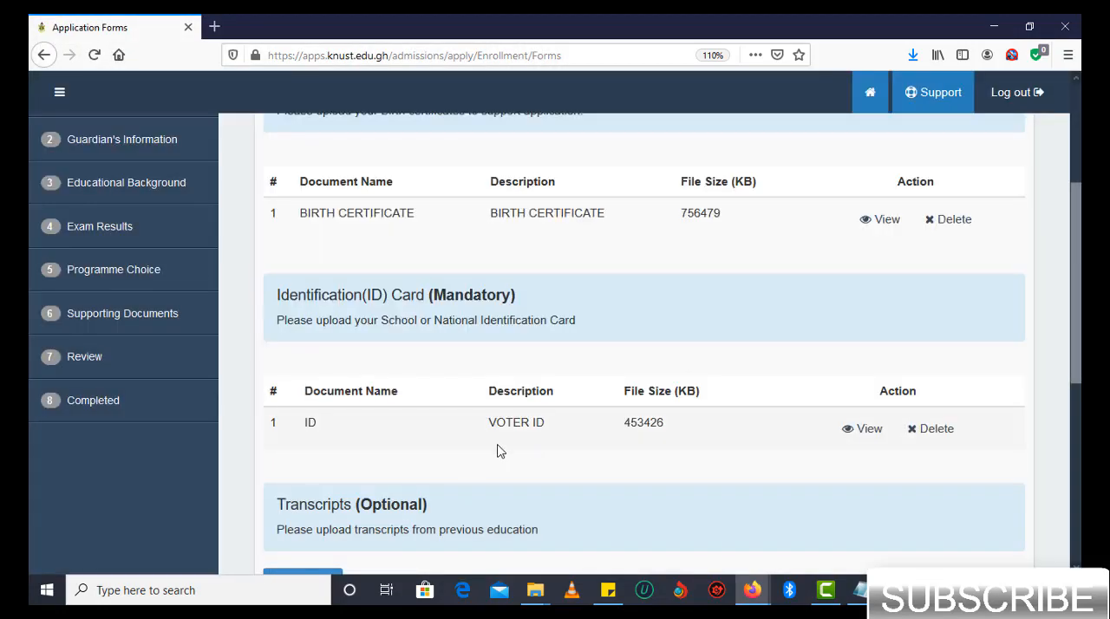
- Check the uploaded birth certificate and ID card entries, leave the optional documents empty and save the section to proceed to Review
scroll(498, 450, down, 1)
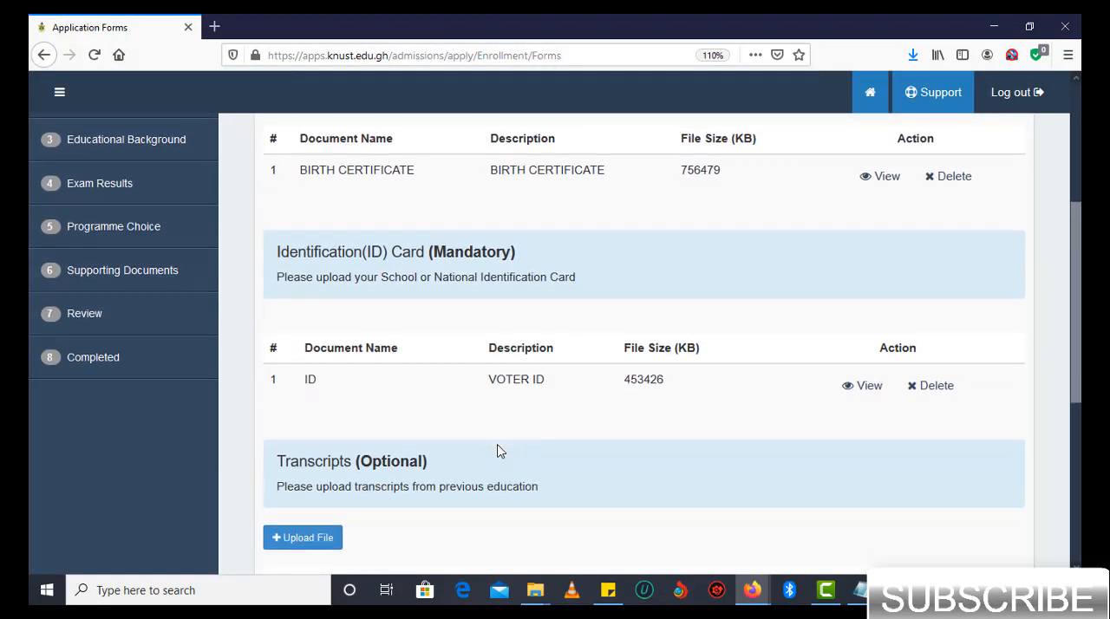
scroll(499, 450, down, 1)
scroll(499, 450, down, 3)
scroll(498, 451, up, 6)
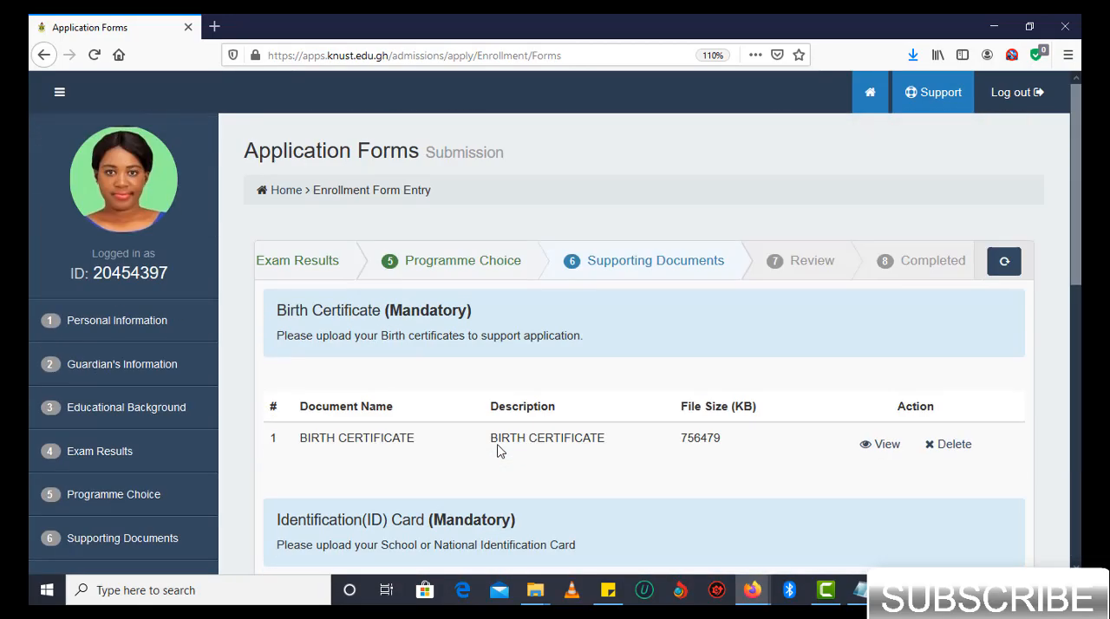
scroll(499, 446, down, 1)
scroll(499, 445, down, 2)
scroll(499, 447, up, 1)
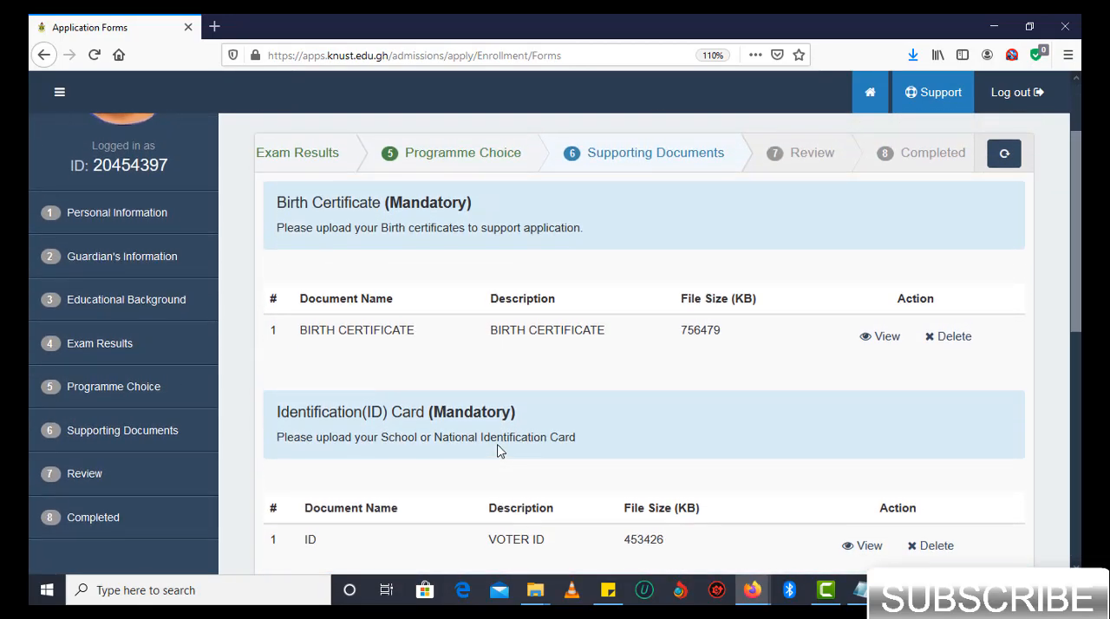
scroll(499, 450, down, 3)
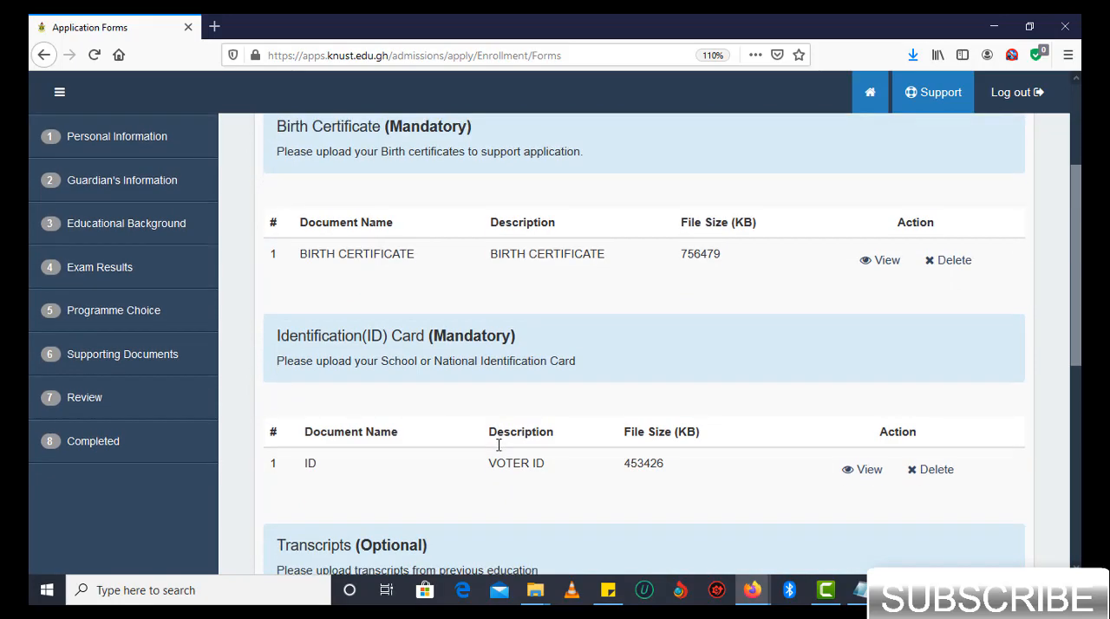
scroll(498, 445, down, 3)
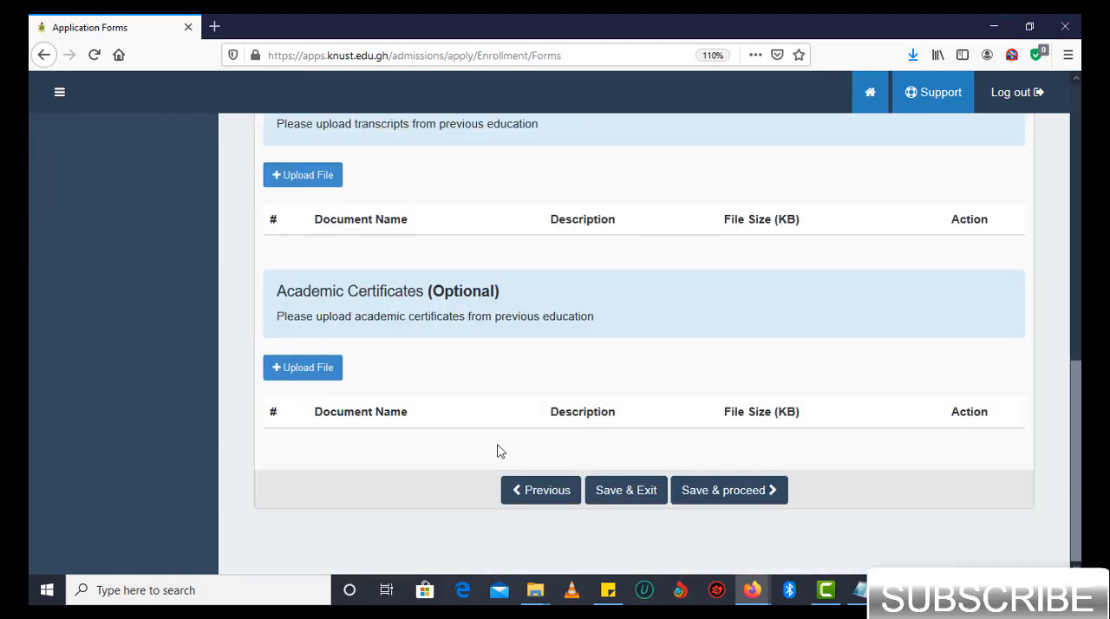
click(752, 493)
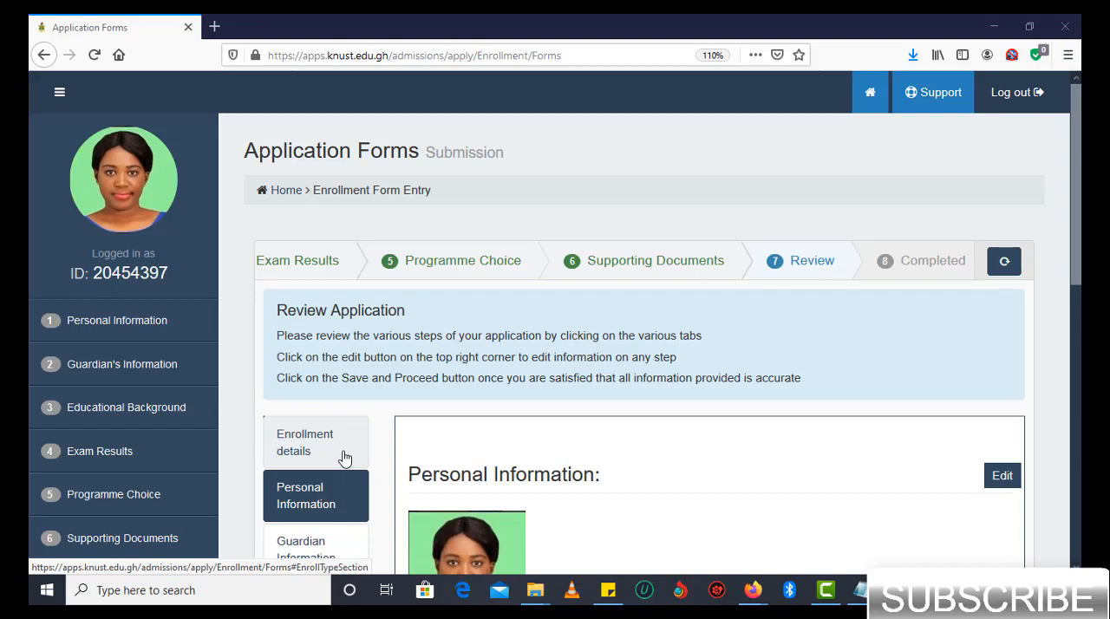
- Check the applicant's Personal Information in the review and decline the Terms of Agreement to continue reviewing
scroll(346, 455, down, 4)
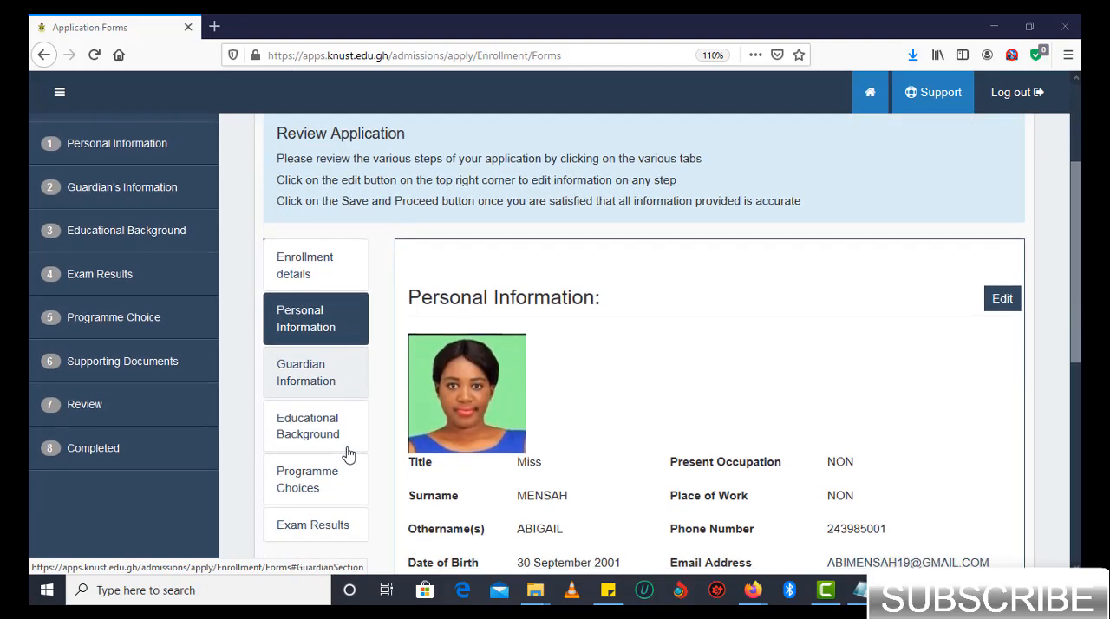
scroll(584, 382, up, 1)
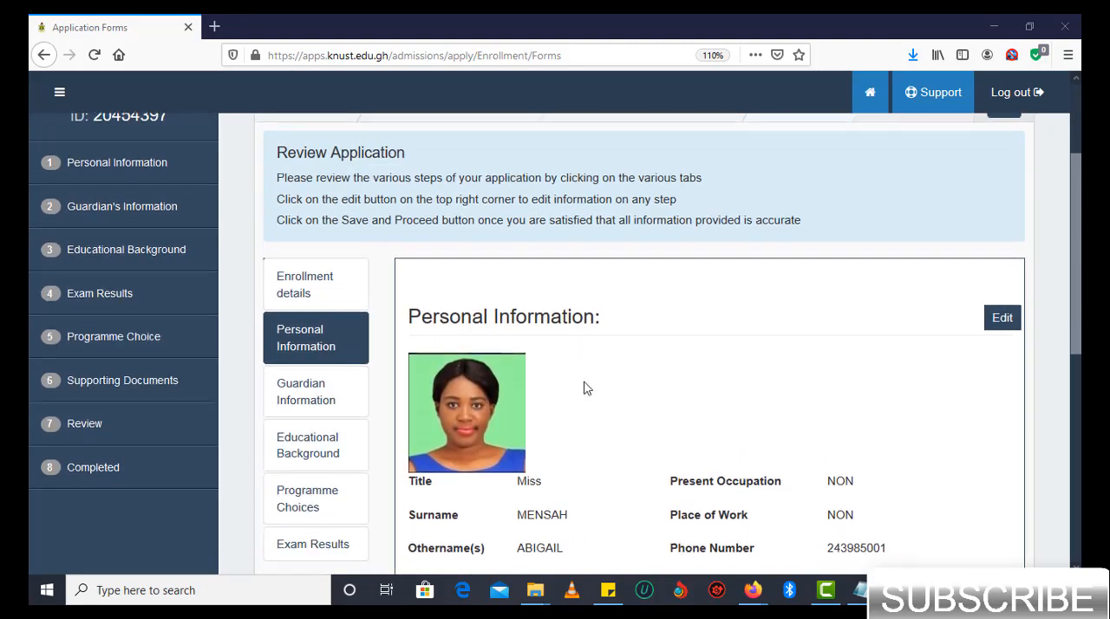
scroll(586, 389, down, 1)
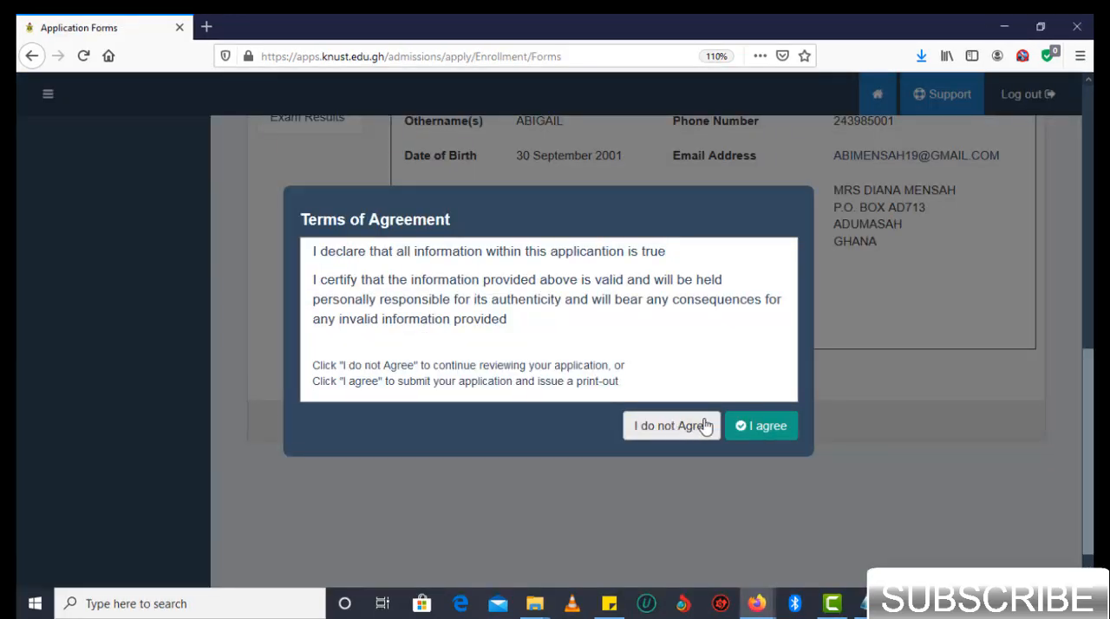
click(687, 434)
scroll(669, 442, up, 8)
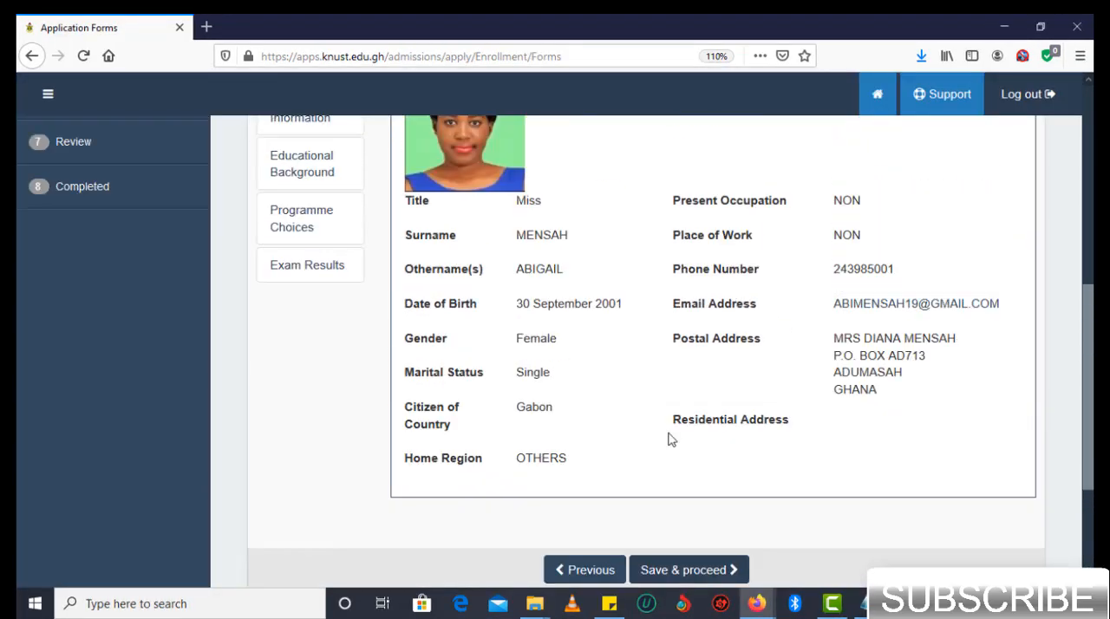
scroll(670, 441, down, 2)
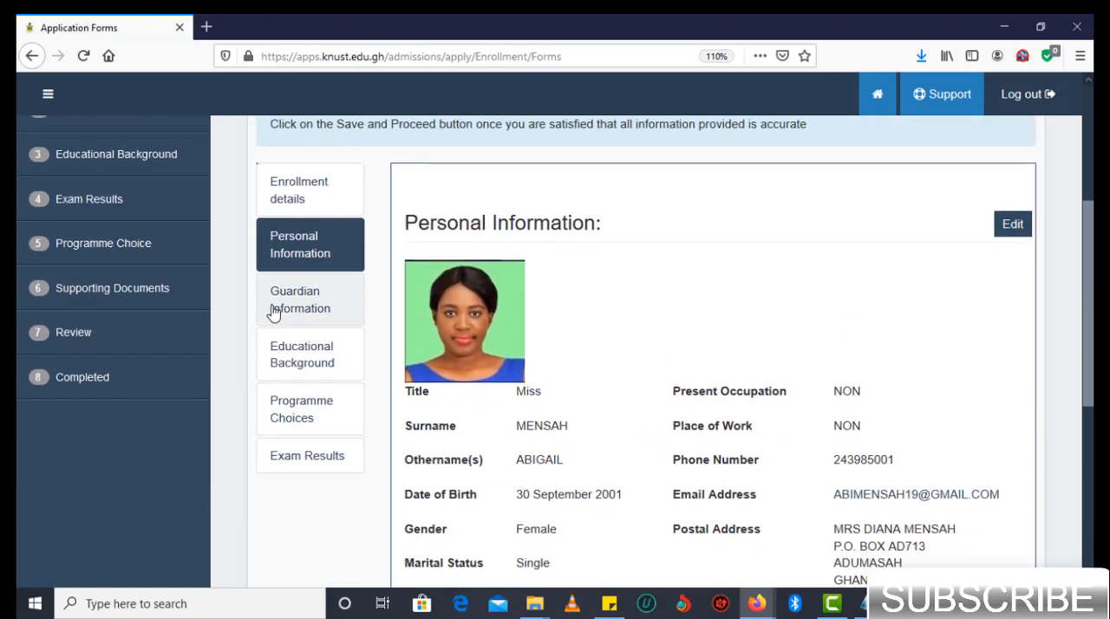
- Review the Guardian Information, Educational Background and Programme Choices sections of the application
click(313, 310)
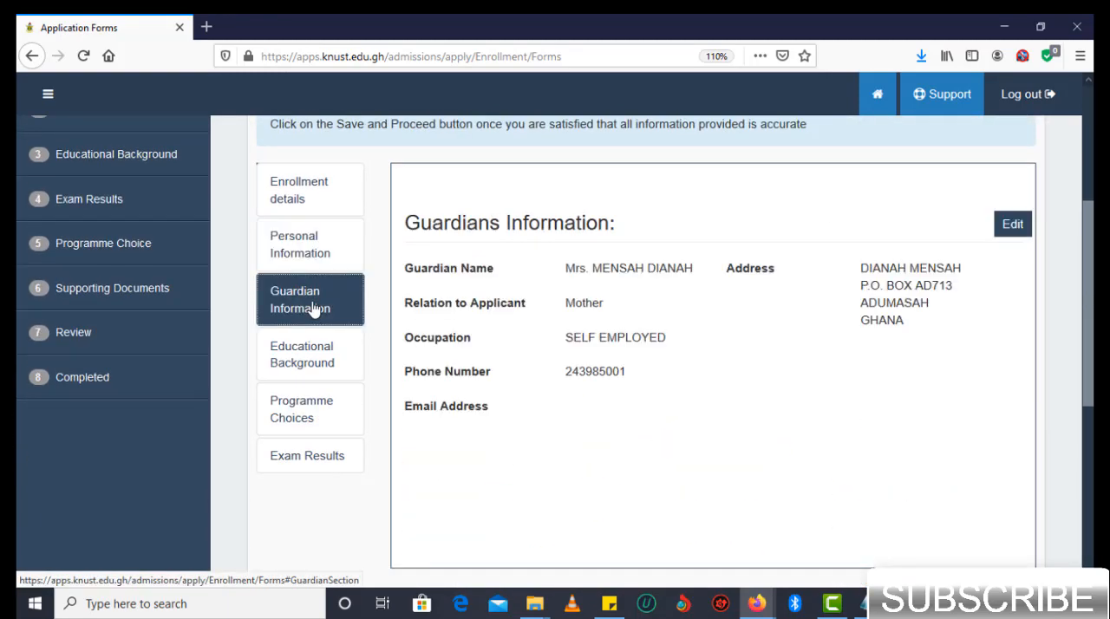
click(308, 364)
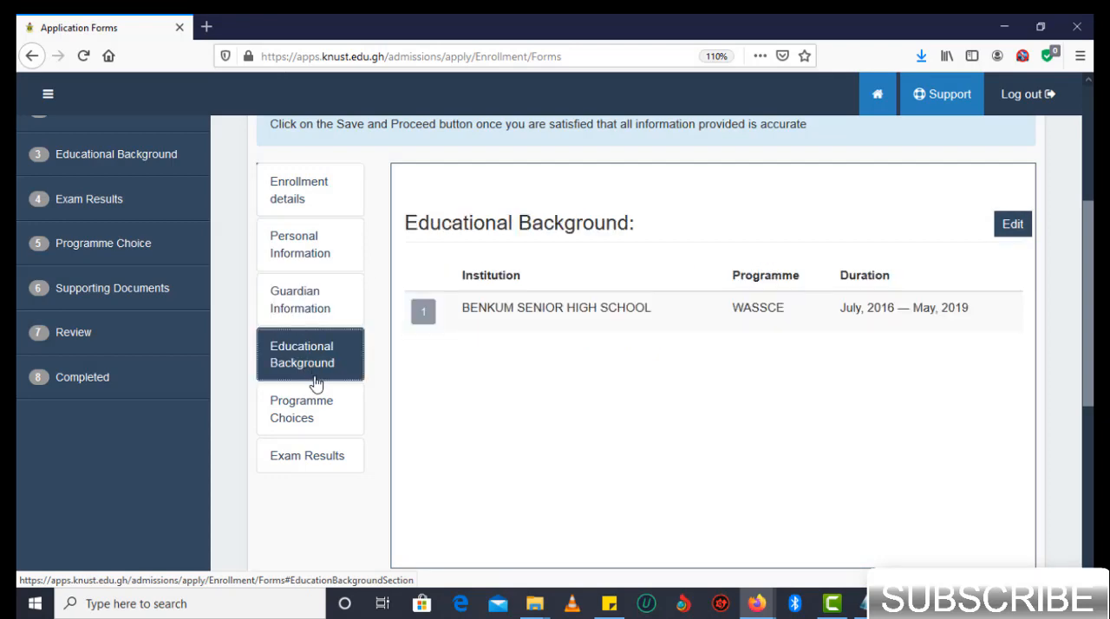
click(299, 413)
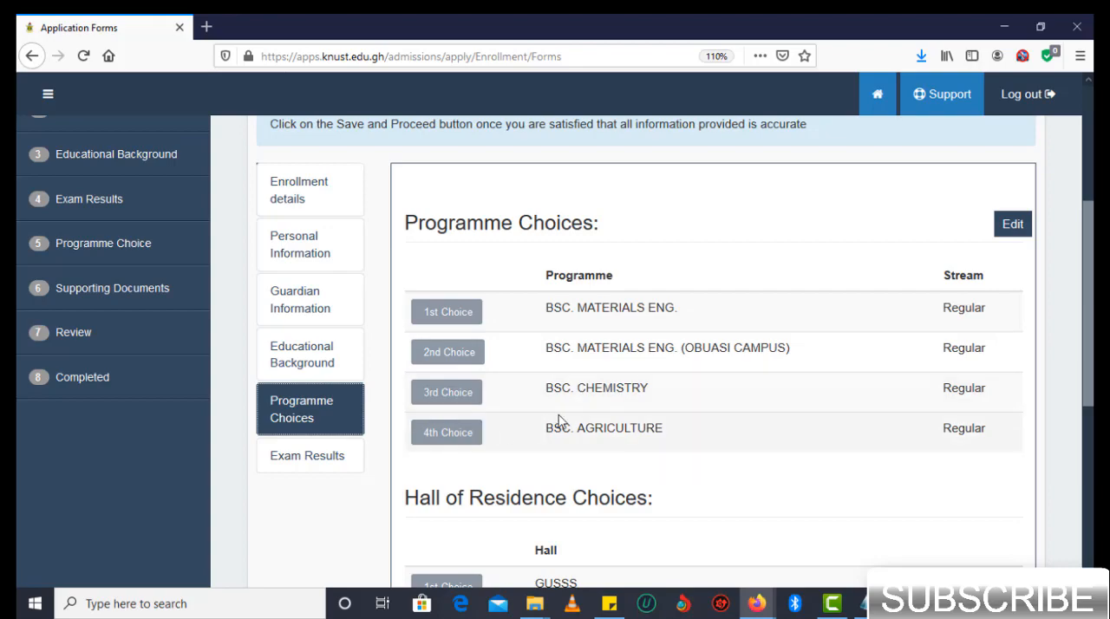
scroll(558, 455, up, 2)
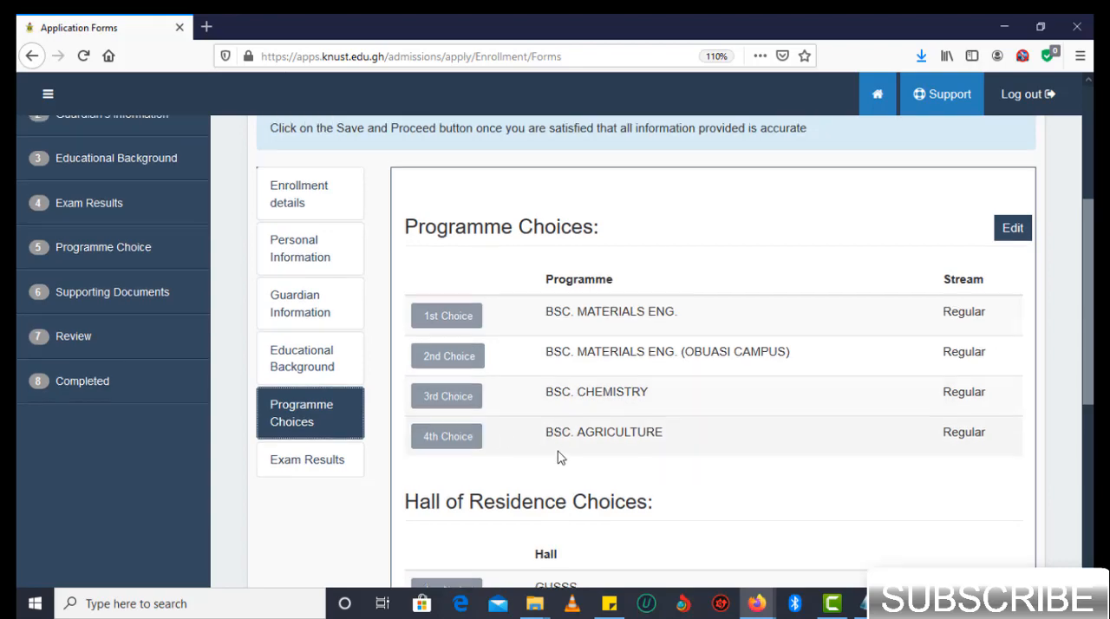
scroll(558, 451, down, 1)
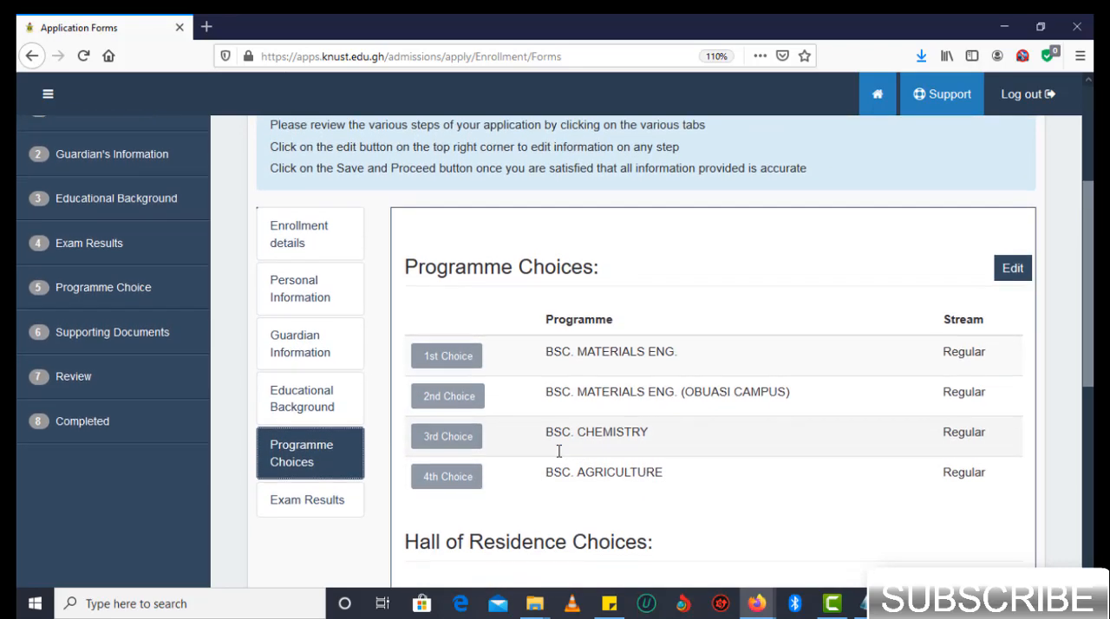
- Review the subjects and grades of both the 1st and 2nd examination results
click(319, 499)
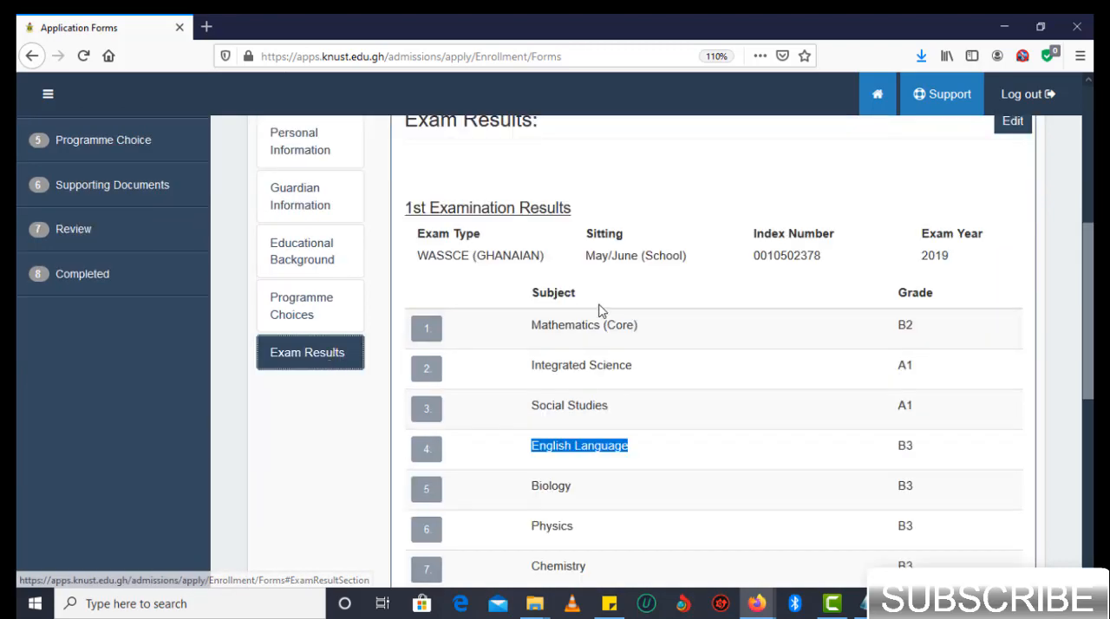
scroll(598, 311, down, 1)
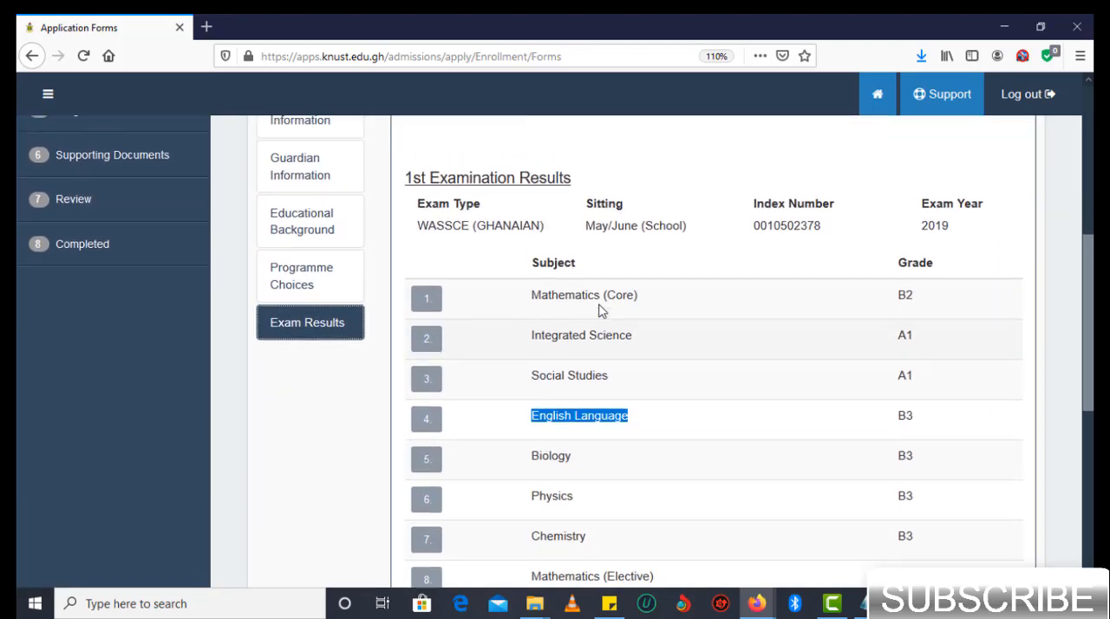
scroll(598, 310, up, 2)
scroll(598, 310, down, 4)
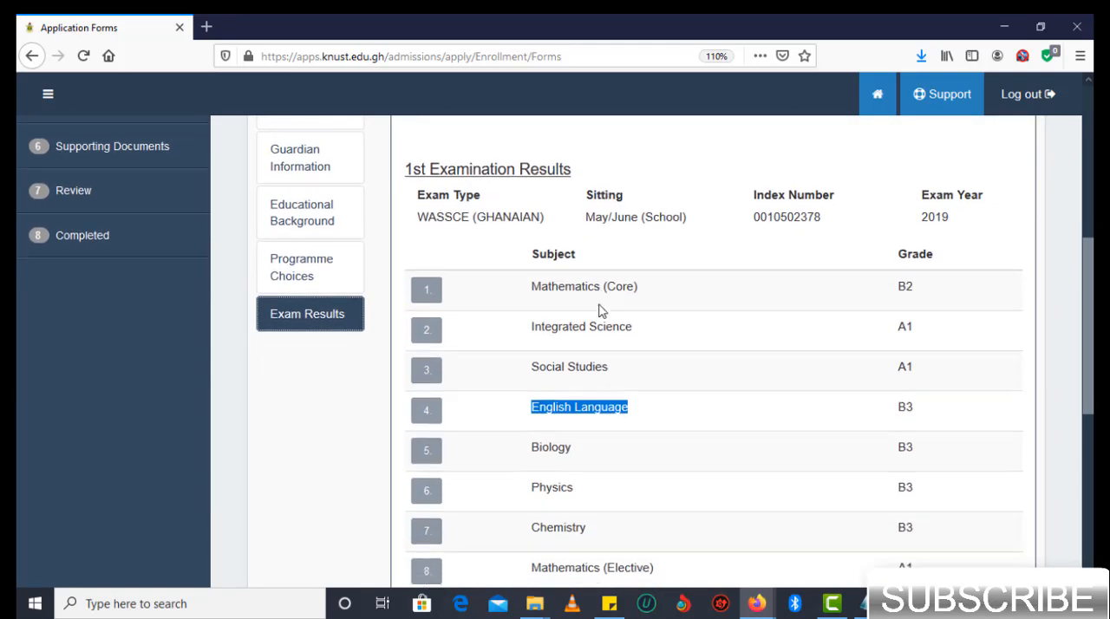
scroll(598, 310, up, 3)
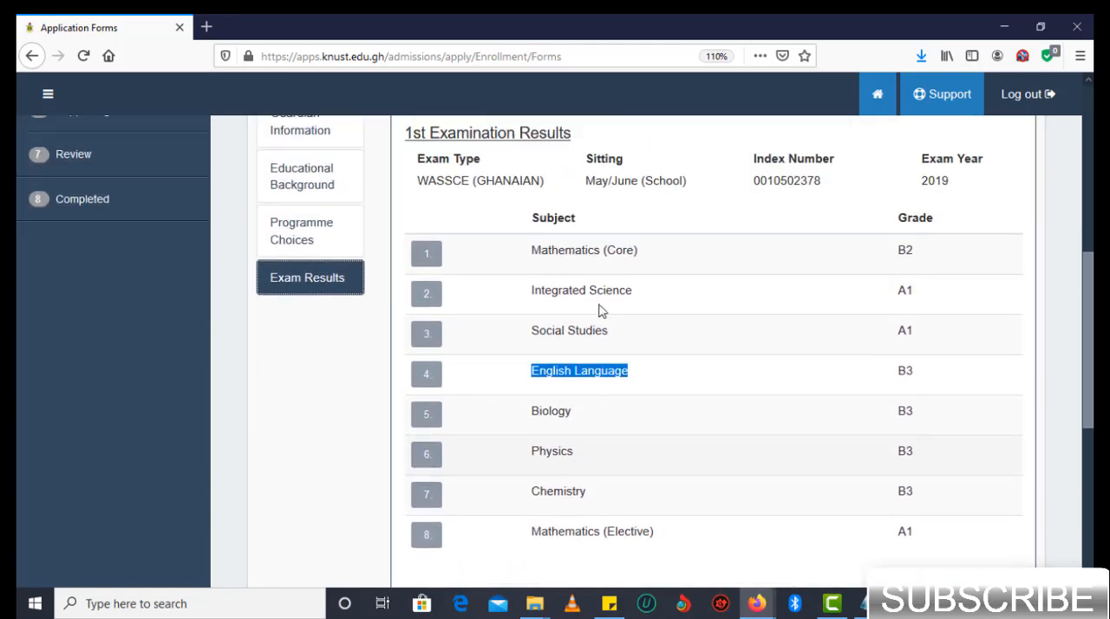
scroll(599, 311, down, 3)
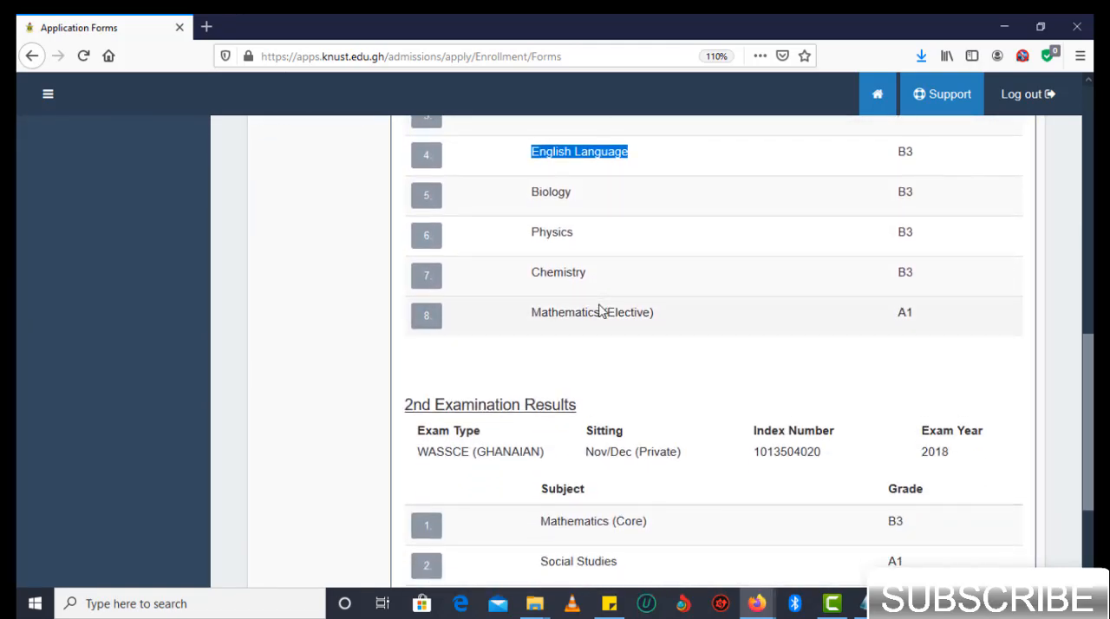
scroll(599, 310, down, 2)
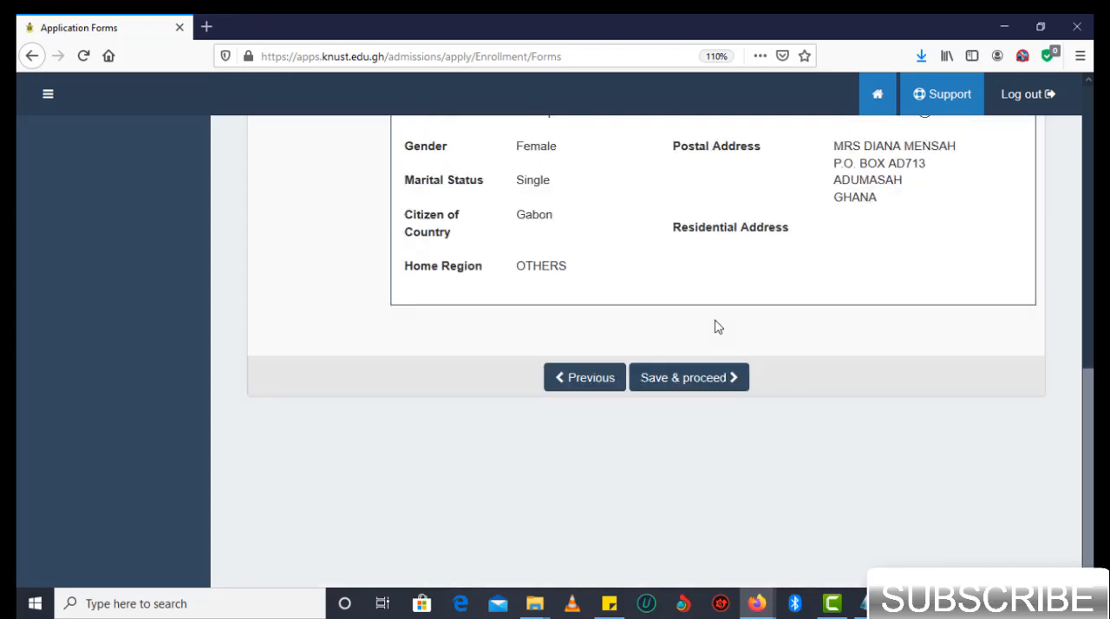
- Save the review and accept the Terms of Agreement to submit the application
click(686, 378)
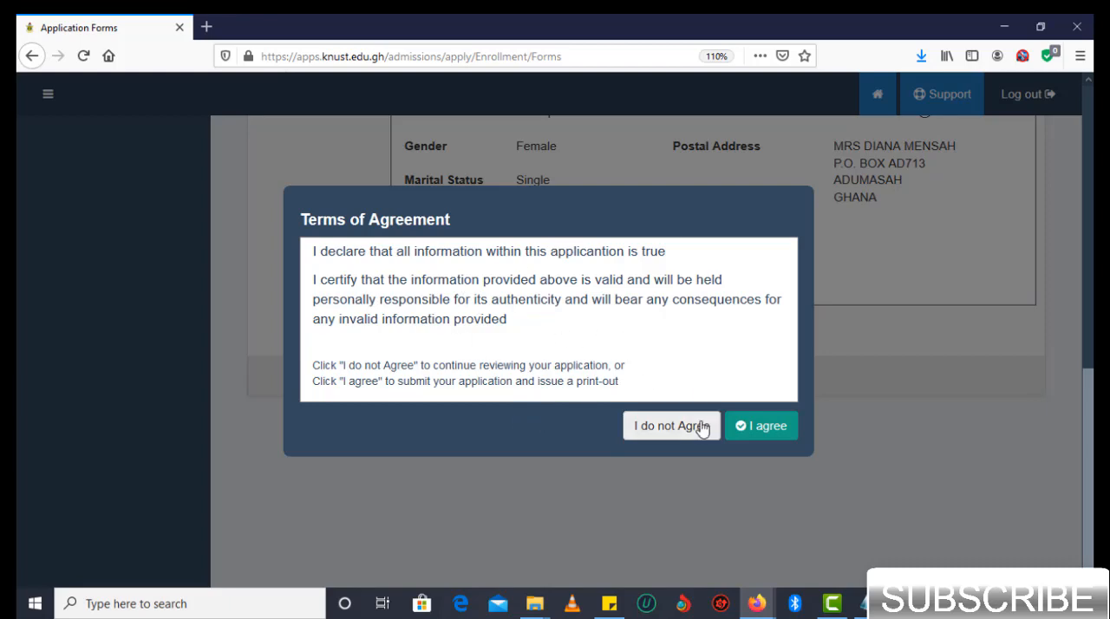
click(763, 433)
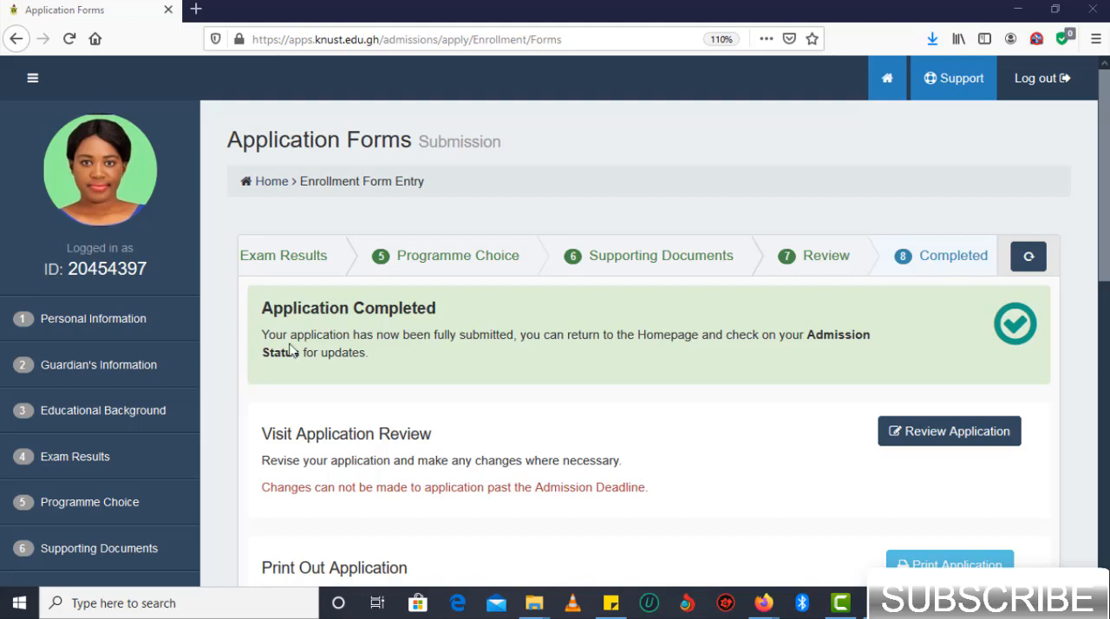
- Print the submitted application and look over the applicant's details in the resulting PDF
scroll(285, 339, down, 2)
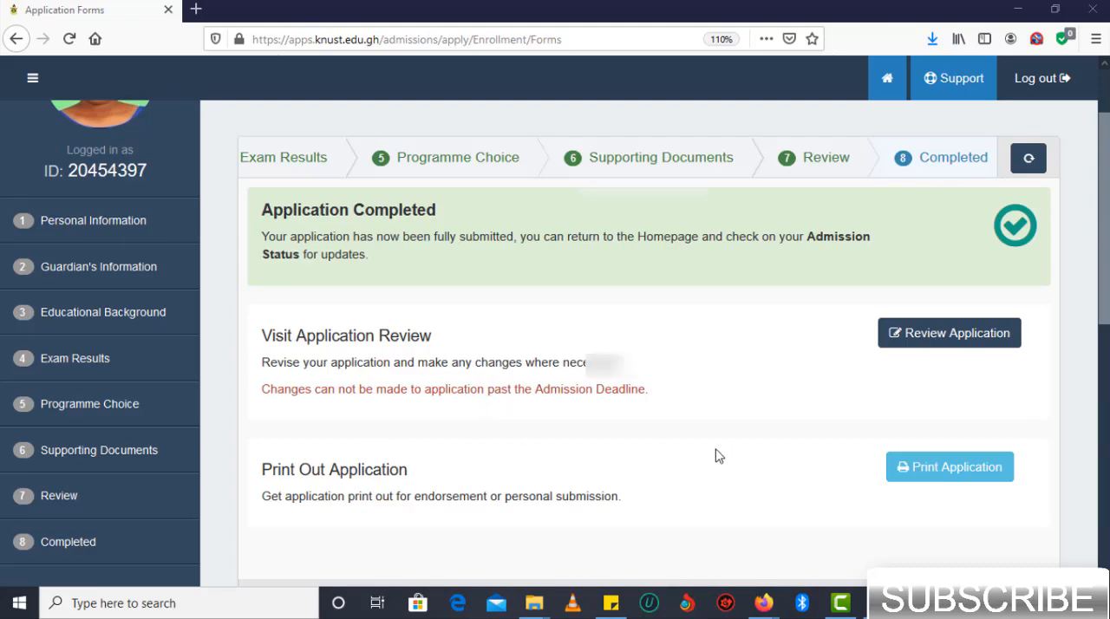
click(930, 469)
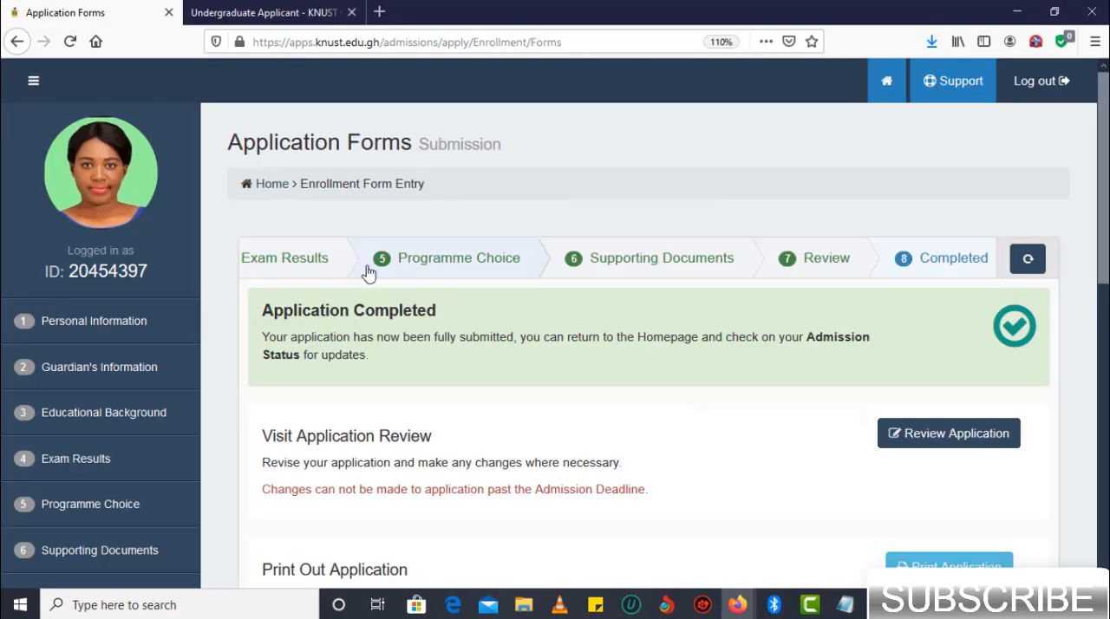
scroll(369, 273, down, 1)
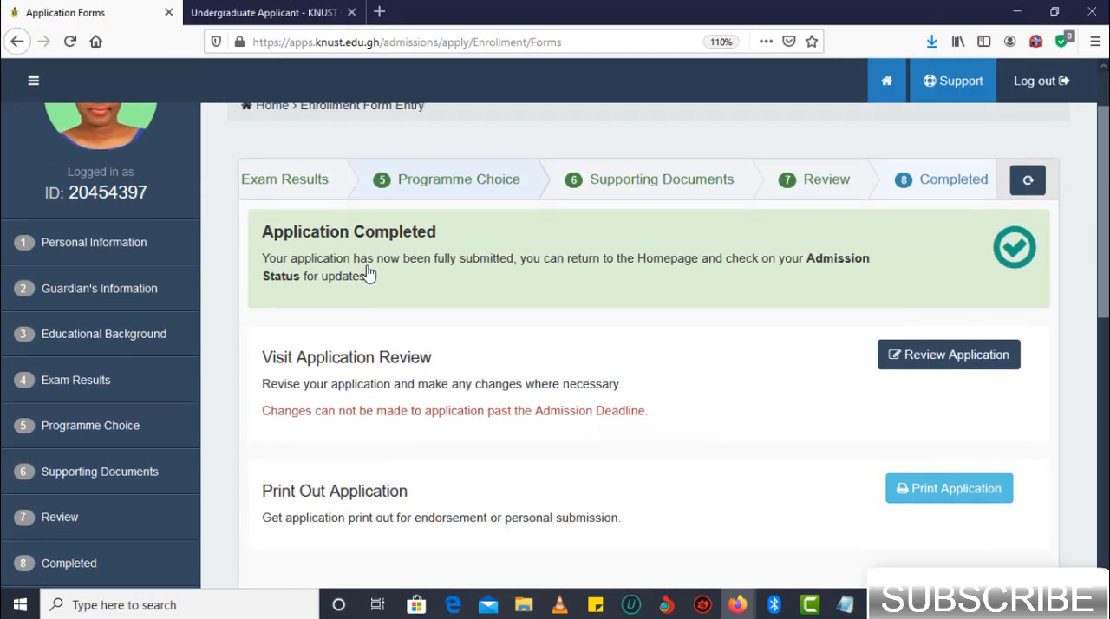
- Return to the Application Completed page and log out of the admissions portal, confirming the exit
scroll(367, 269, down, 1)
scroll(367, 266, up, 3)
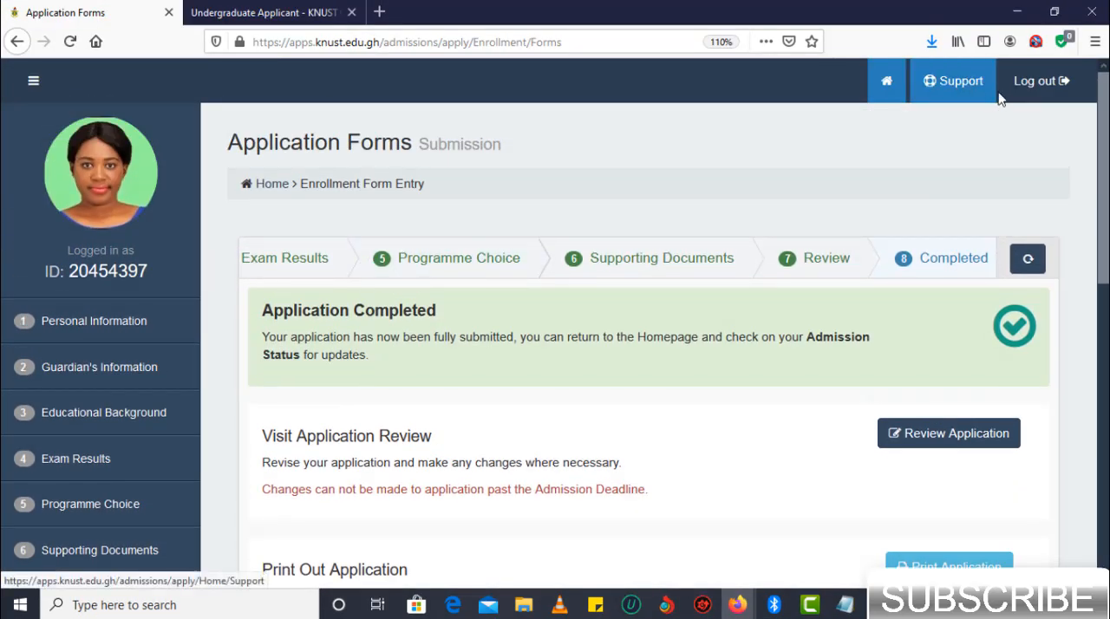
click(1030, 83)
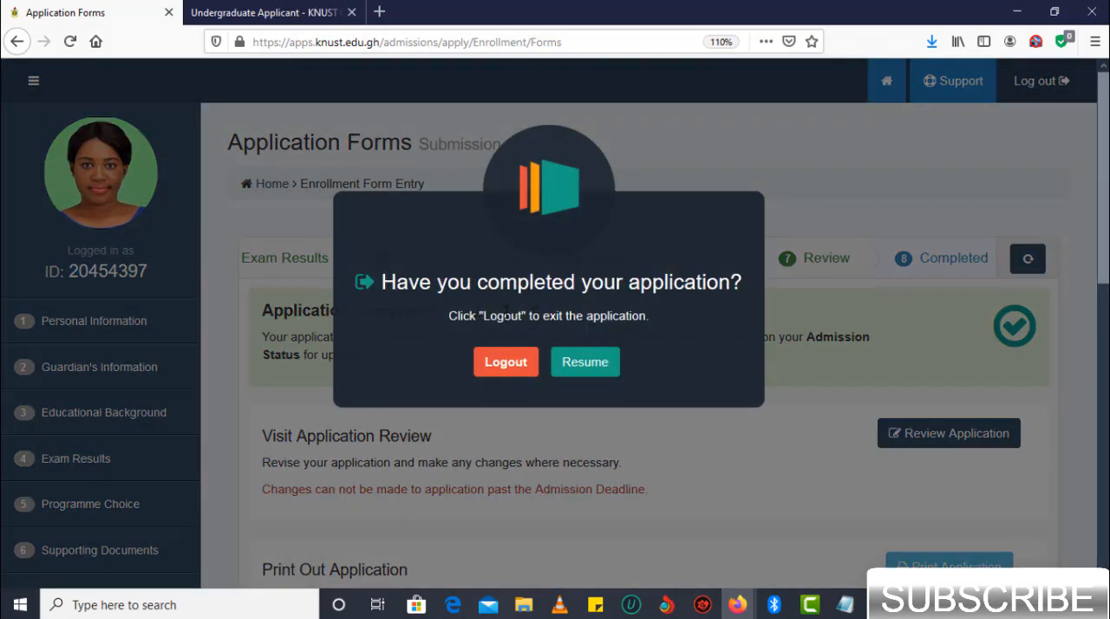
click(526, 367)
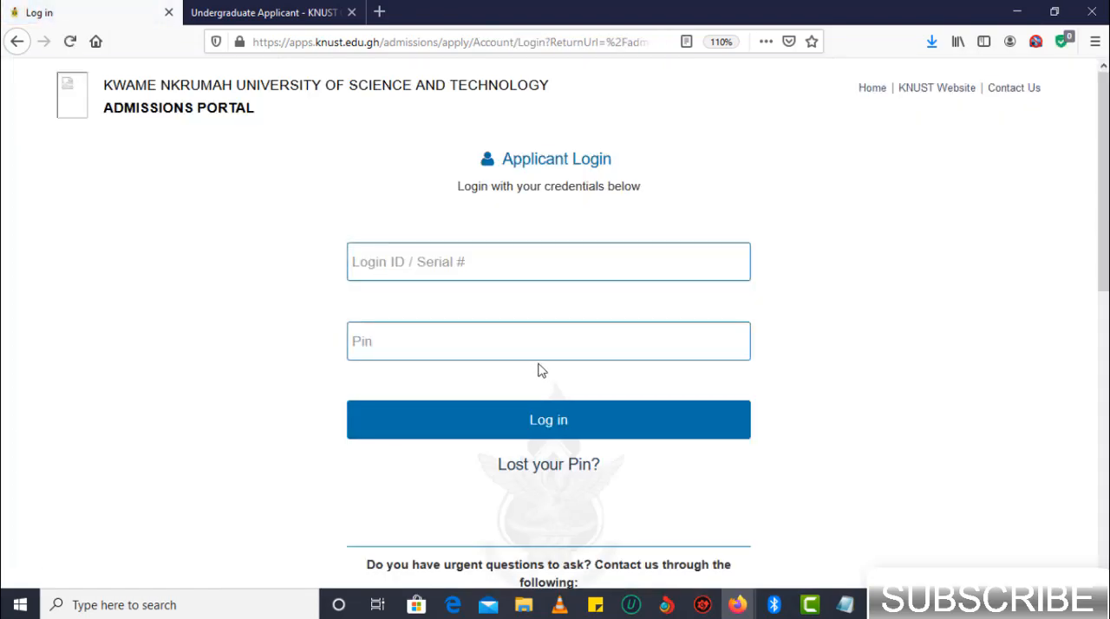